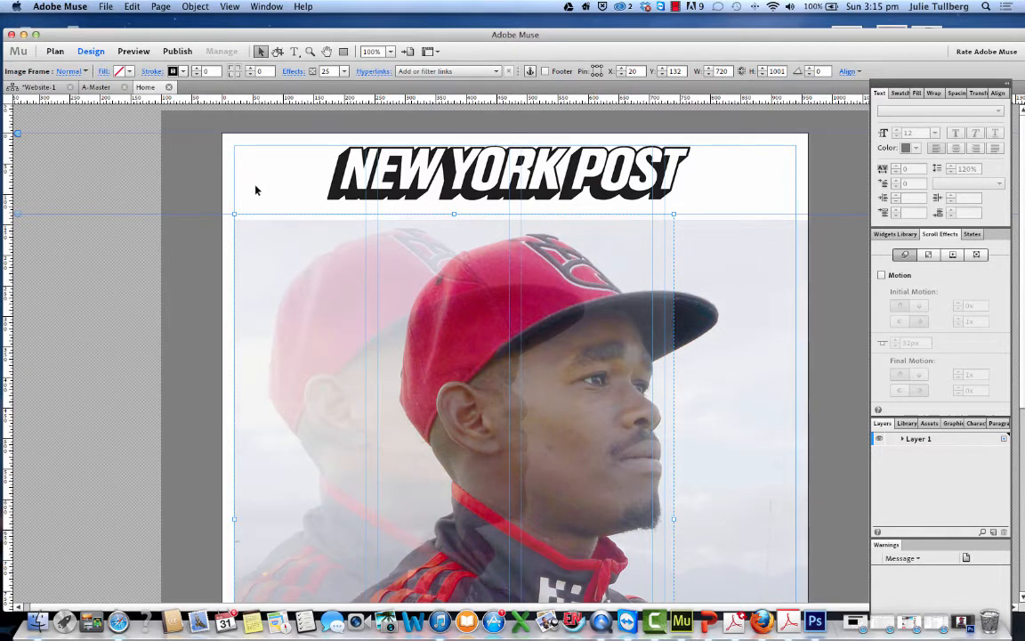
Preview the home page and examine how the masthead, layered player photos and headline behave while scrolling.
left_click(129, 55)
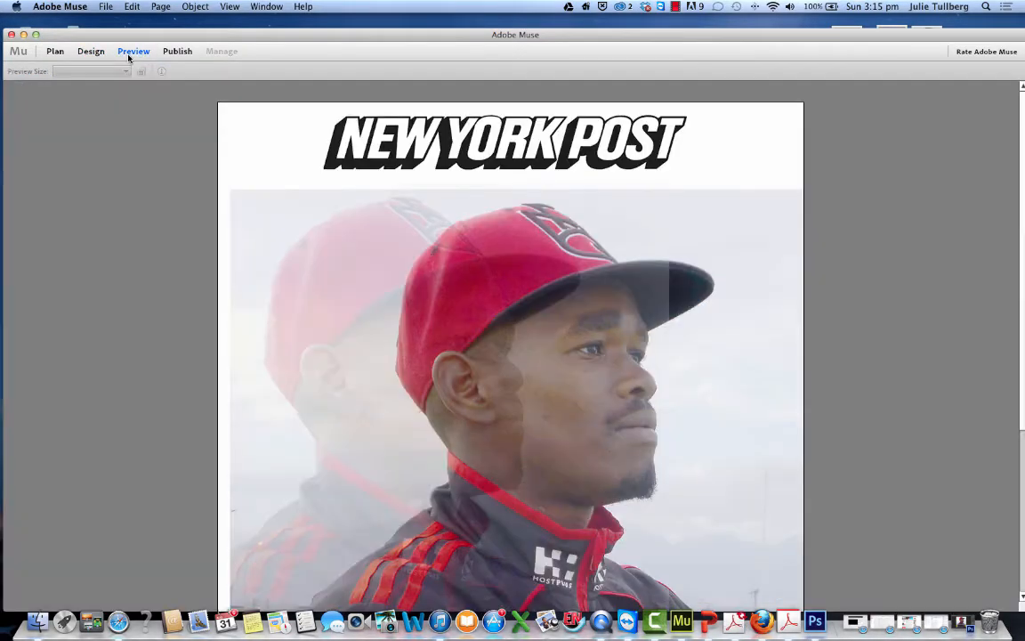
scroll(726, 427, "down", 10)
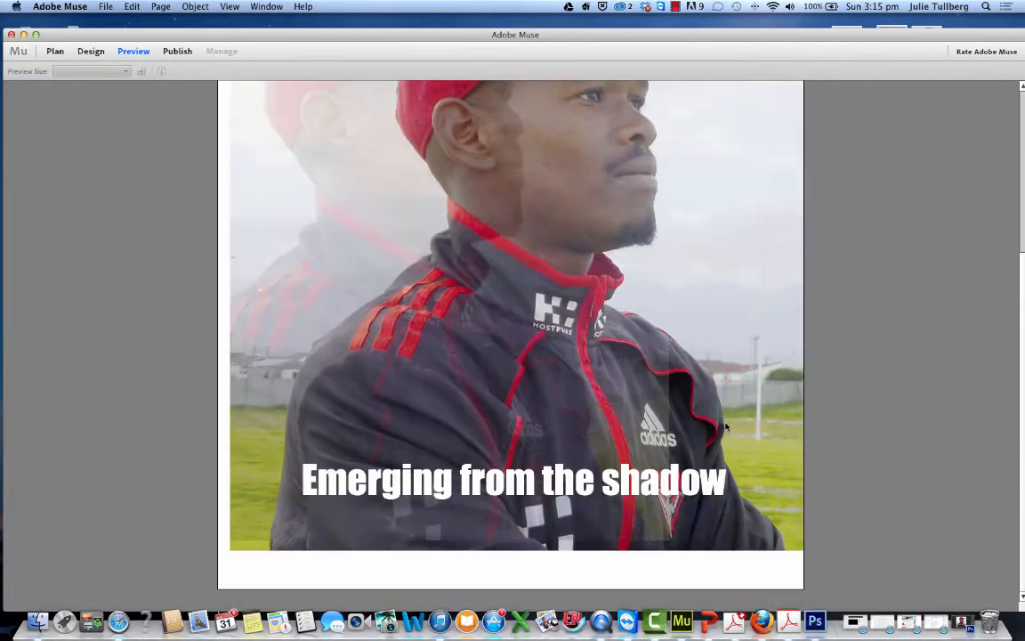
scroll(727, 427, "up", 10)
scroll(726, 427, "down", 5)
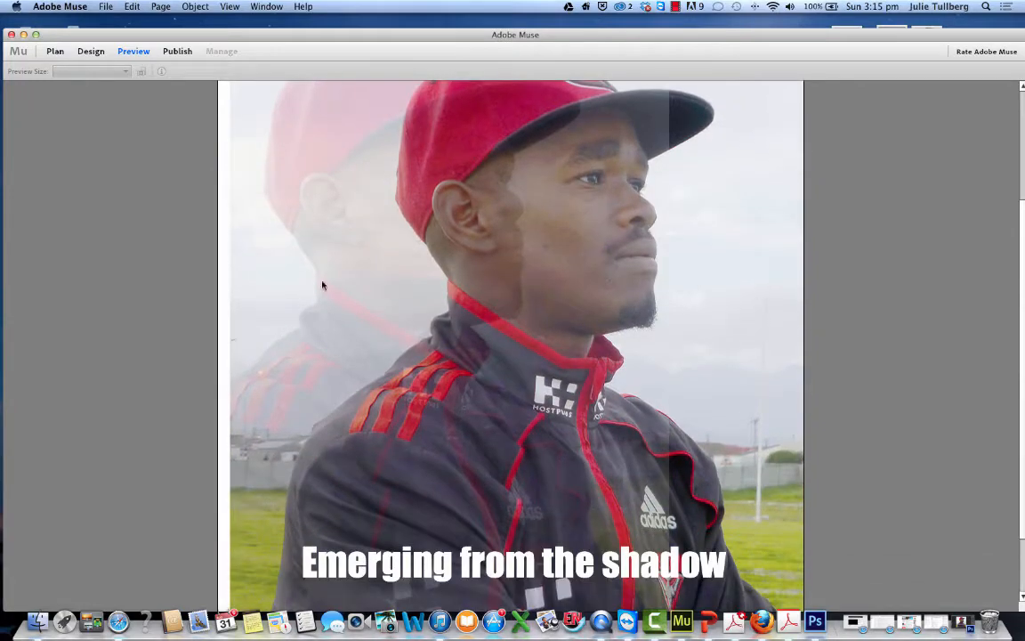
scroll(422, 272, "up", 5)
scroll(693, 323, "down", 5)
scroll(614, 409, "up", 3)
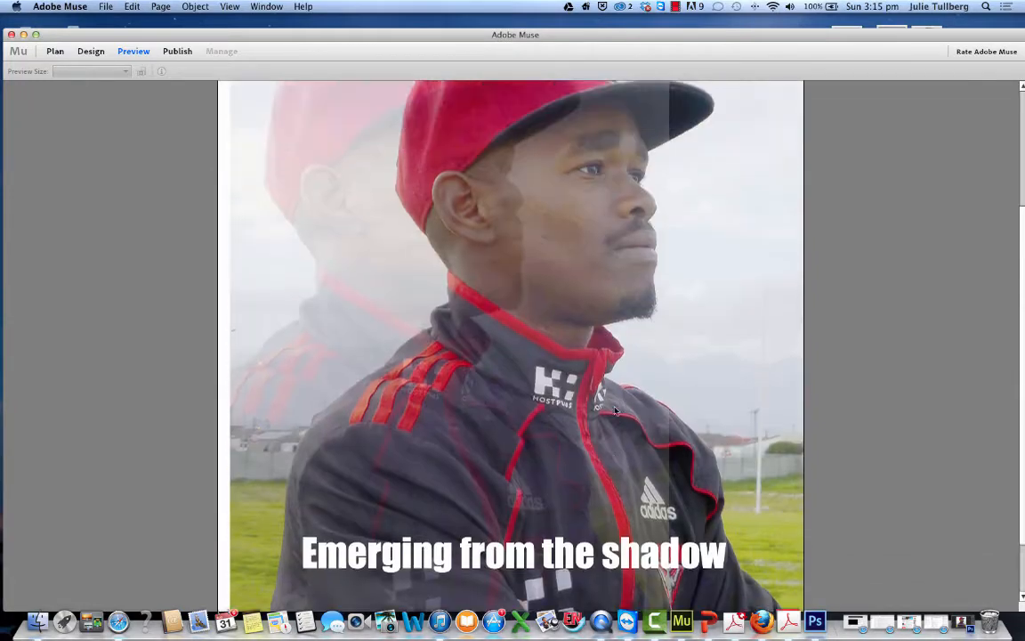
scroll(614, 409, "up", 2)
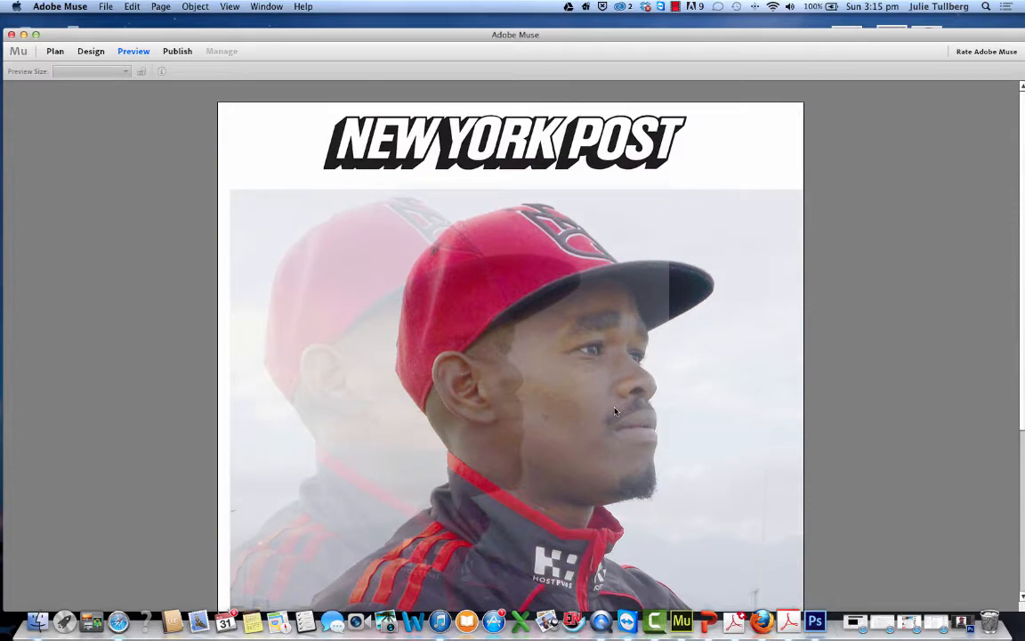
scroll(646, 432, "down", 5)
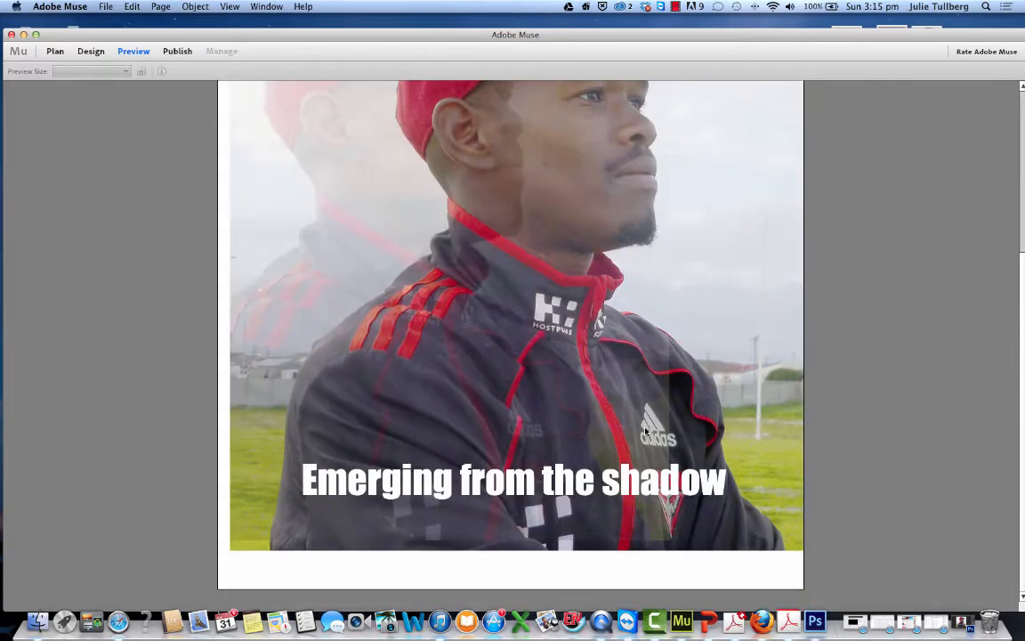
scroll(647, 432, "up", 3)
scroll(645, 428, "down", 3)
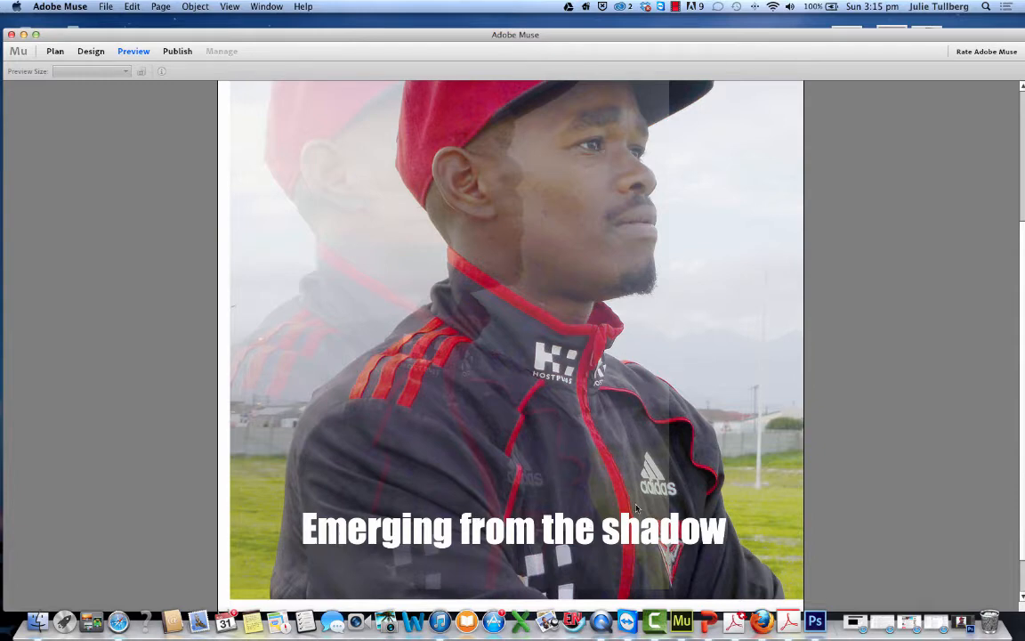
scroll(637, 508, "up", 3)
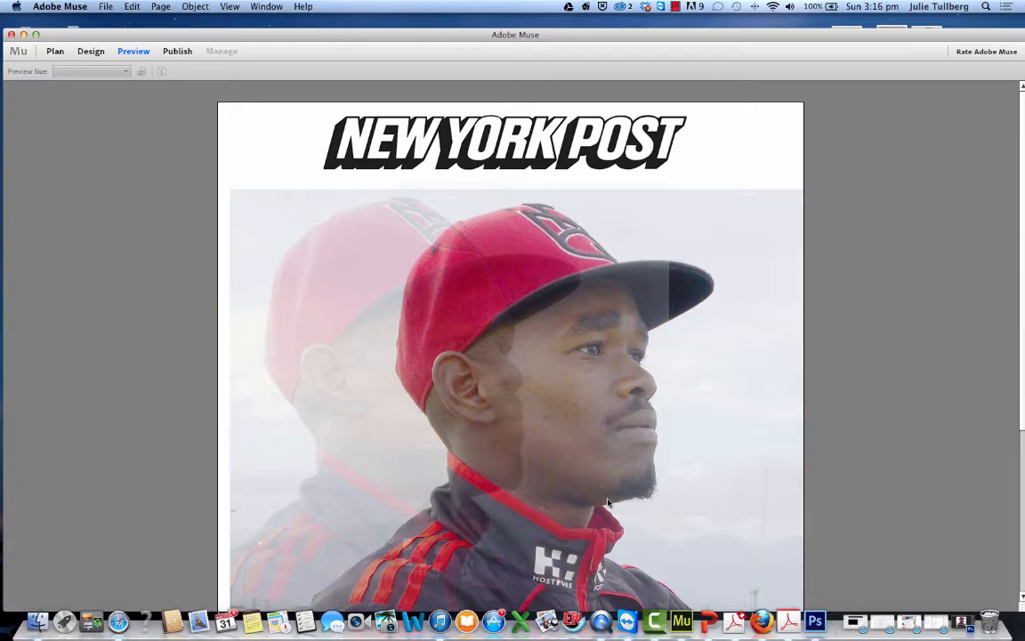
Open the Untitled 6 page from the site plan and place southafricanplayer2a.psd below the New York Post masthead.
left_click(55, 54)
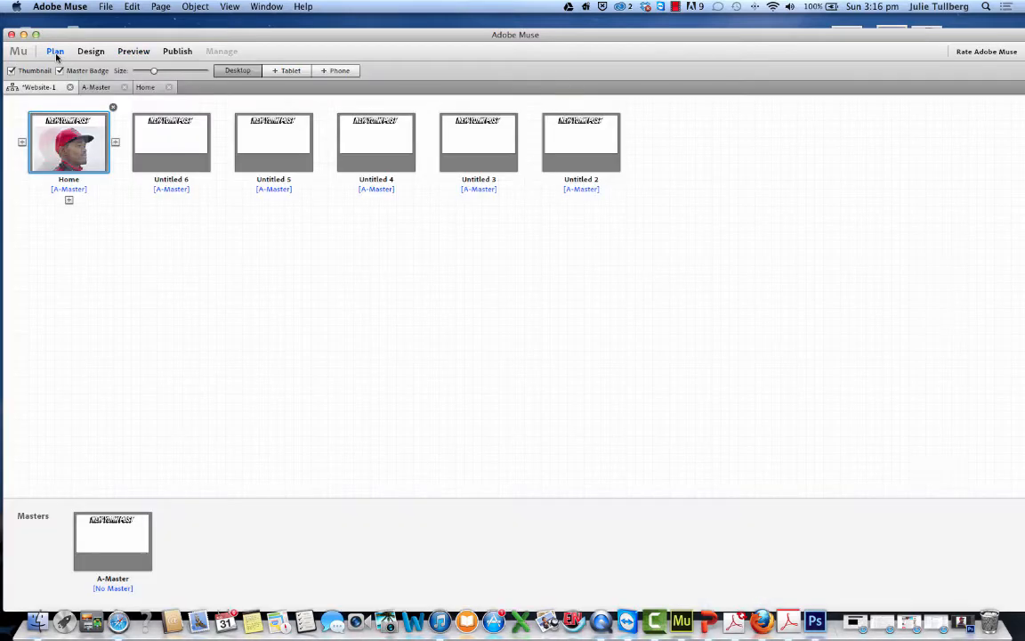
double_click(163, 141)
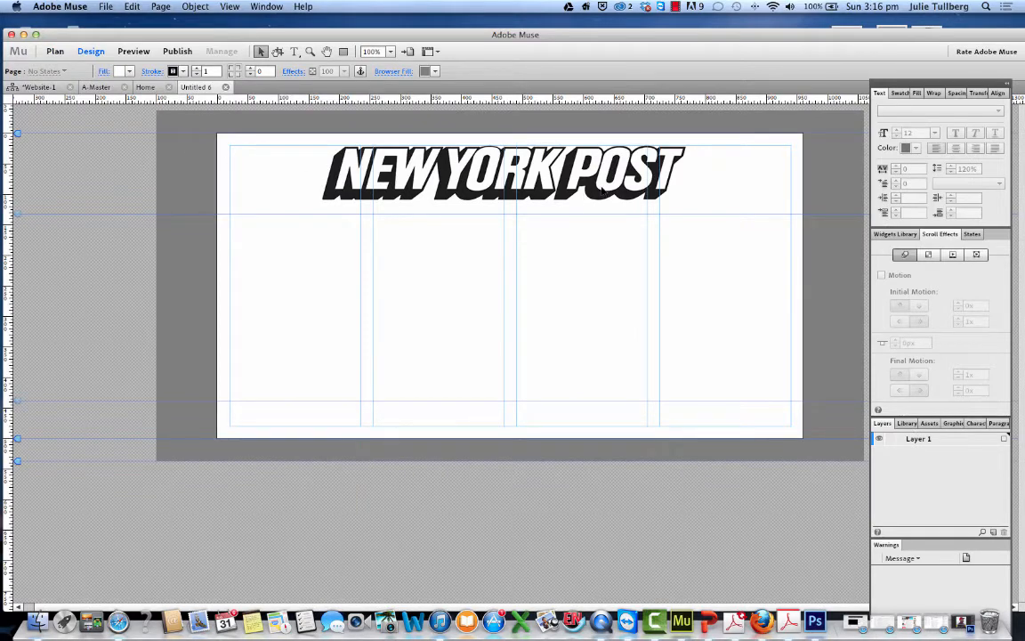
left_click(105, 8)
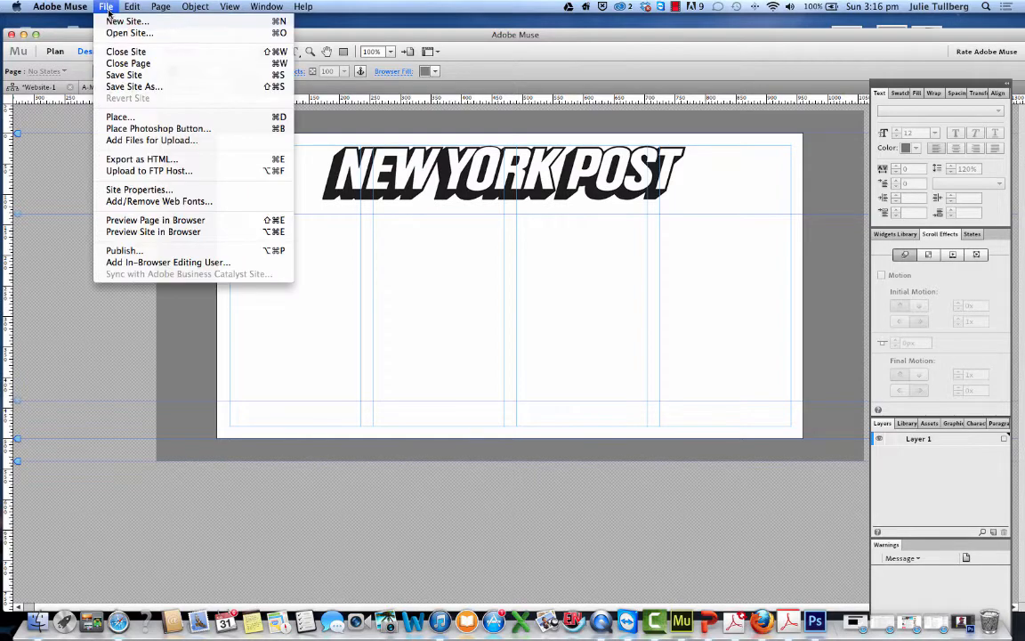
left_click(120, 117)
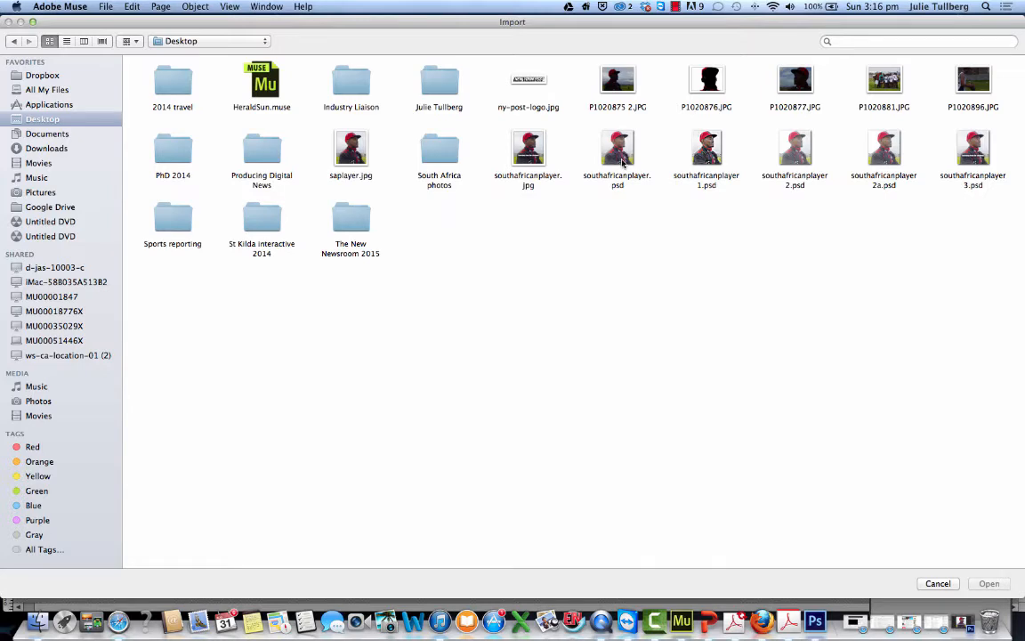
double_click(884, 153)
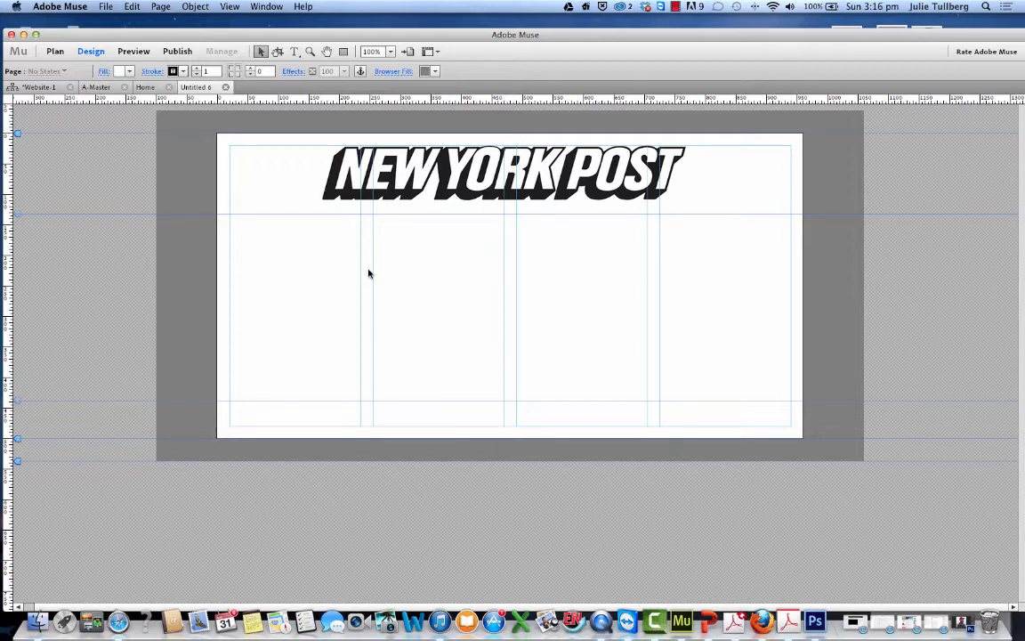
left_click(368, 270)
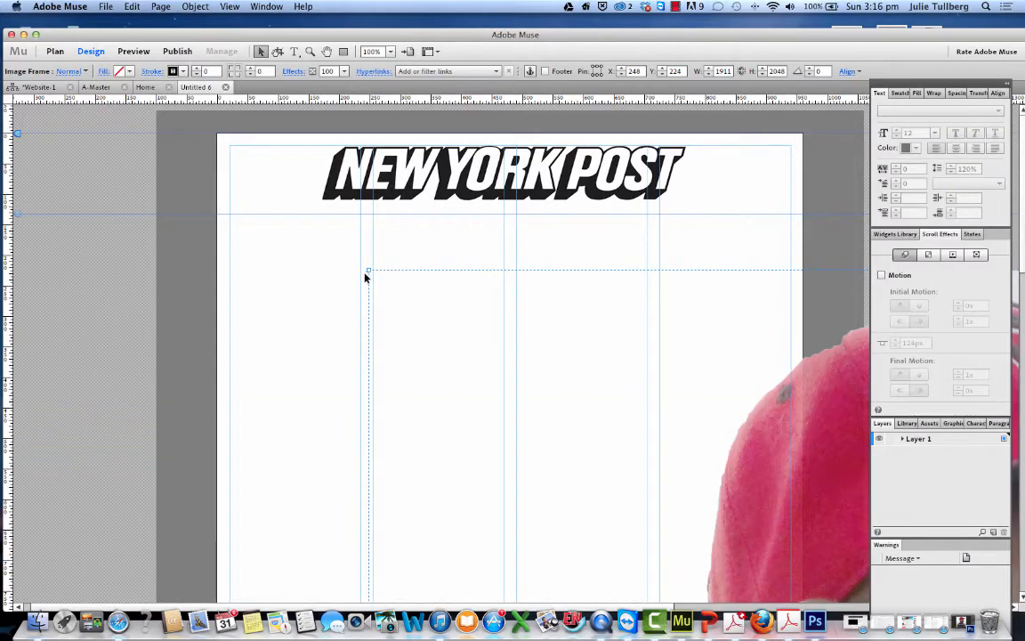
Scale the placed player image down proportionally to about 831 by 890 px.
left_click_drag(367, 269, 207, 218)
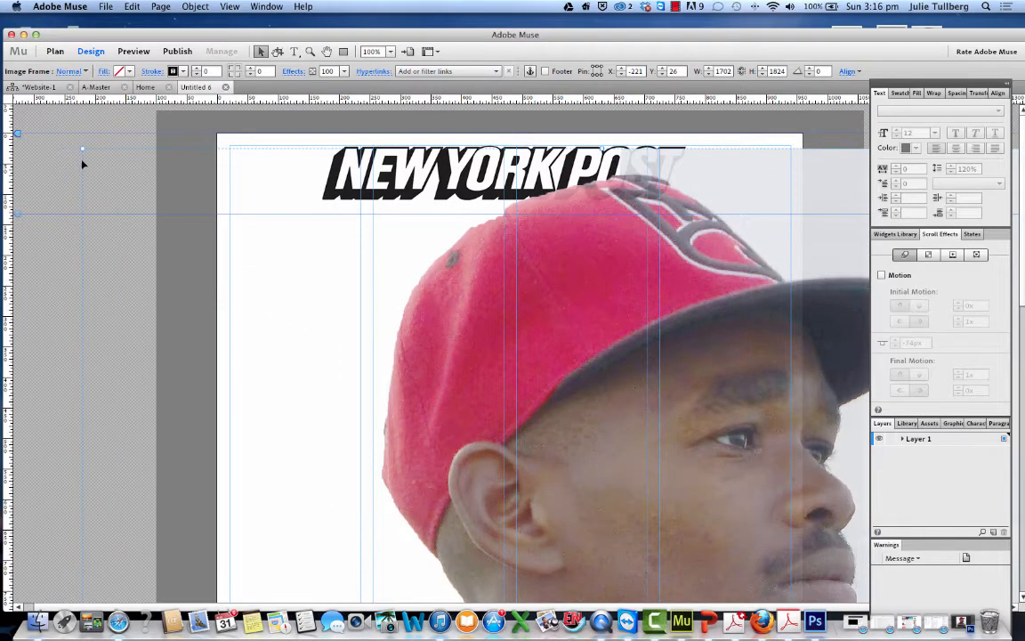
left_click_drag(80, 147, 167, 223)
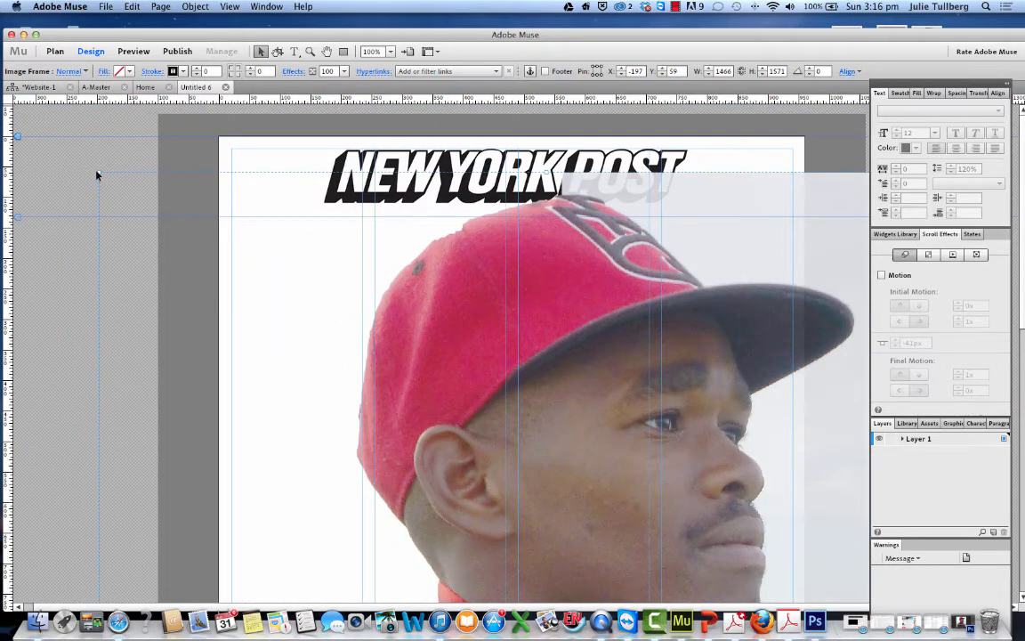
left_click_drag(98, 172, 270, 240)
left_click_drag(100, 127, 360, 236)
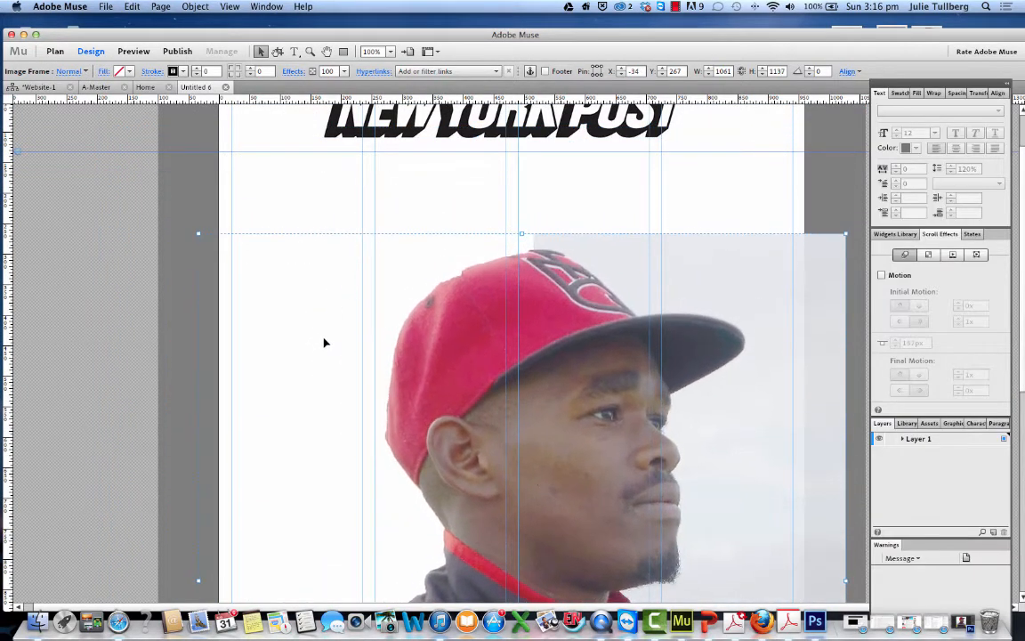
scroll(325, 340, "down", 5)
scroll(325, 344, "up", 3)
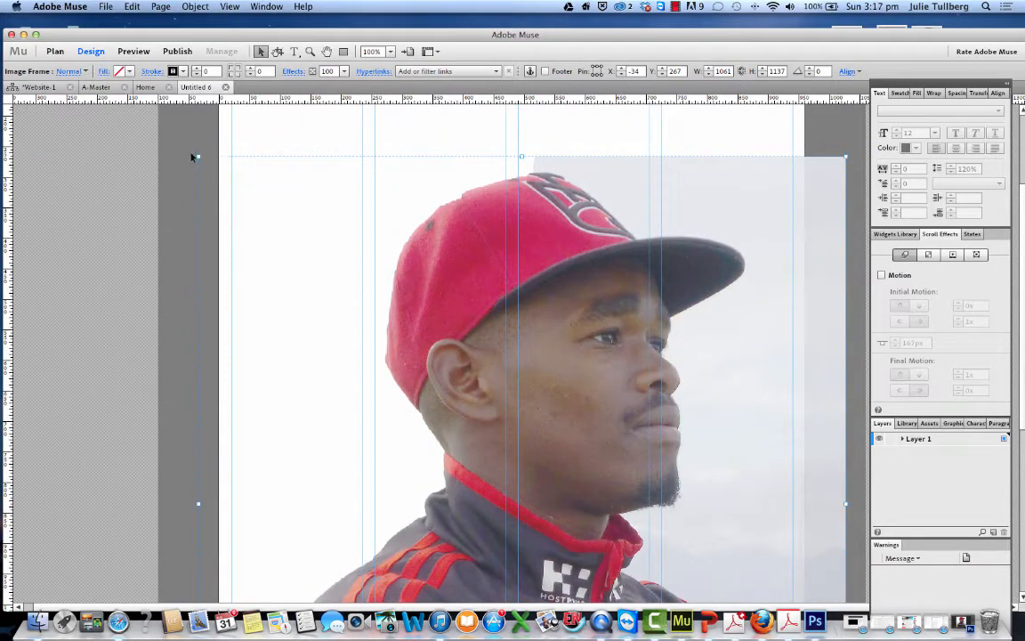
left_click_drag(198, 156, 345, 327)
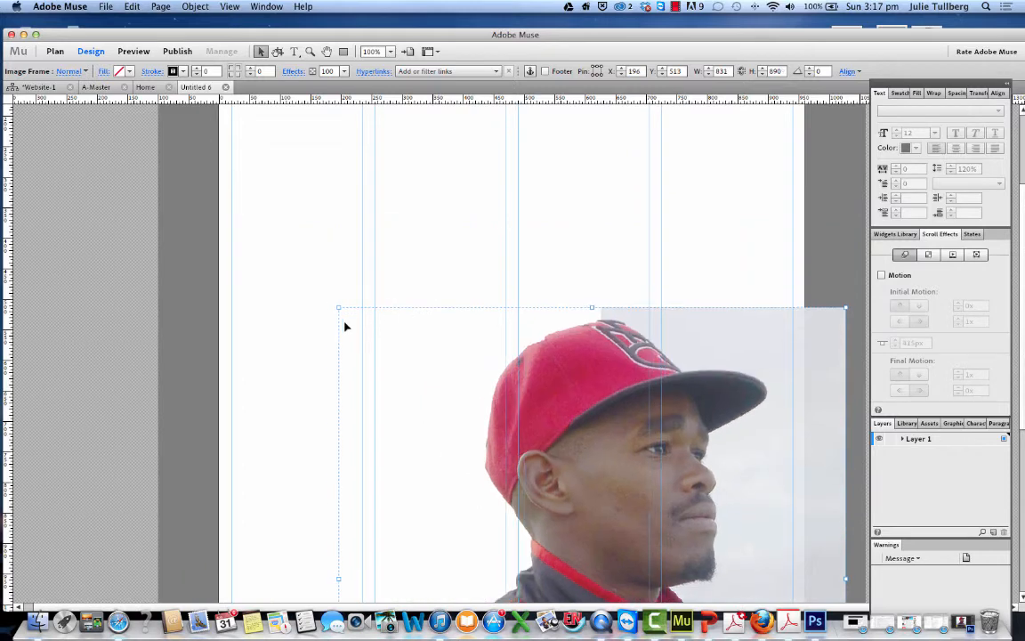
Move the player image up to Y 132 under the masthead and scale it to about 745 by 798 px, ending at the page's right edge.
scroll(356, 329, "down", 4)
left_click_drag(432, 332, 445, 256)
scroll(436, 267, "up", 7)
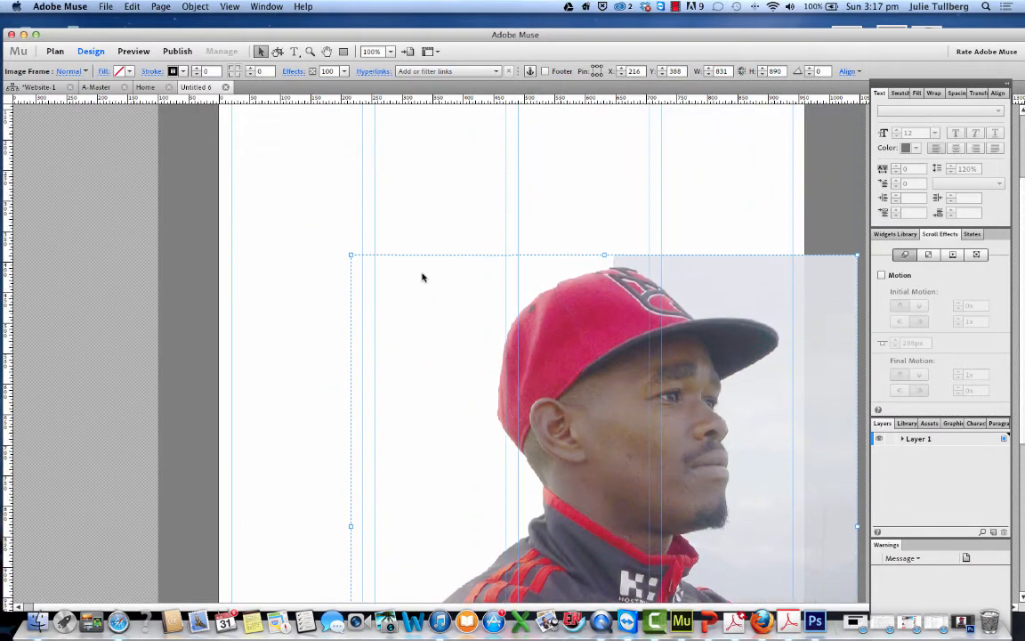
left_click_drag(428, 408, 427, 253)
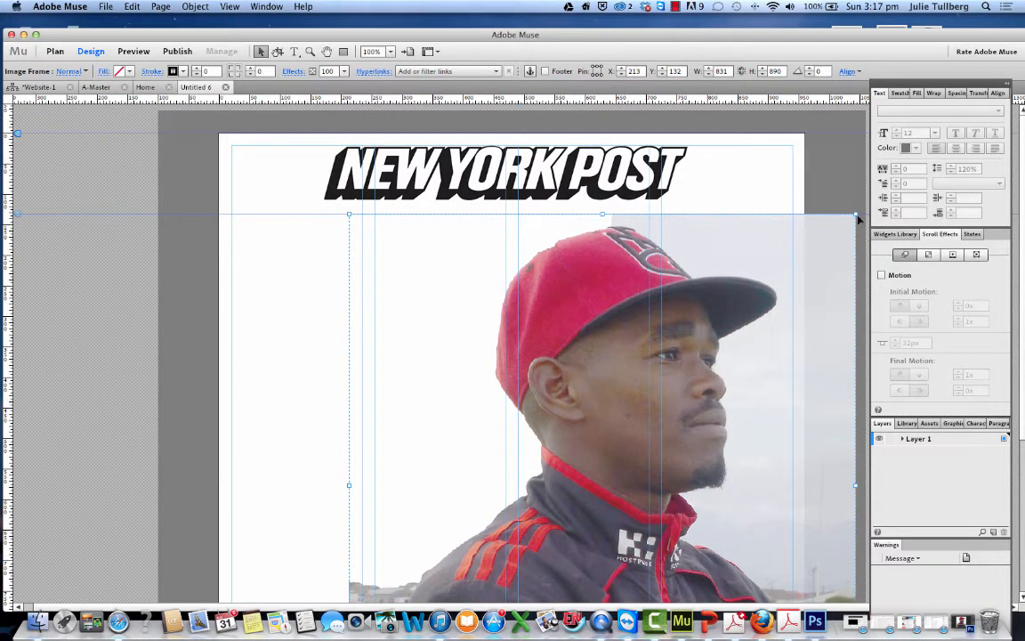
left_click_drag(856, 214, 699, 234)
scroll(525, 478, "down", 3)
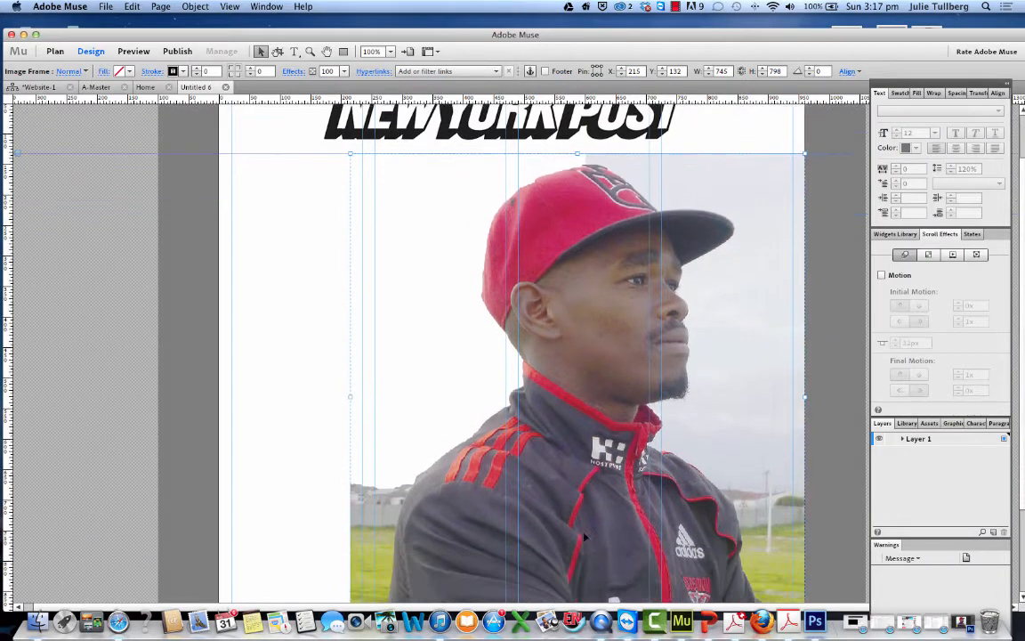
scroll(642, 524, "up", 4)
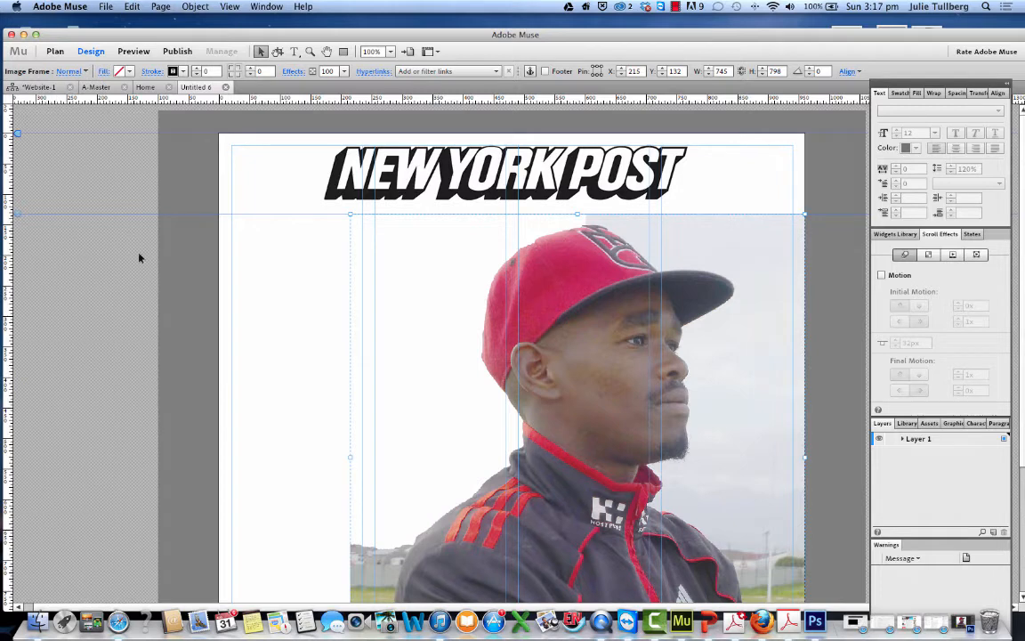
Open the placed image's original in Photoshop and set the opacity of Layer 0 to 100%.
right_click(594, 541)
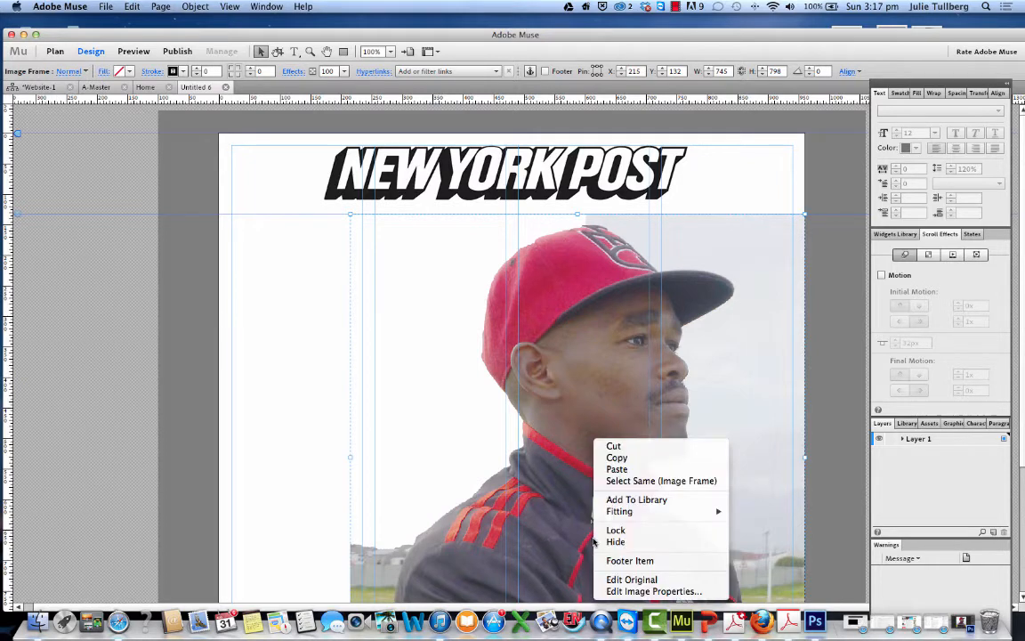
left_click(631, 580)
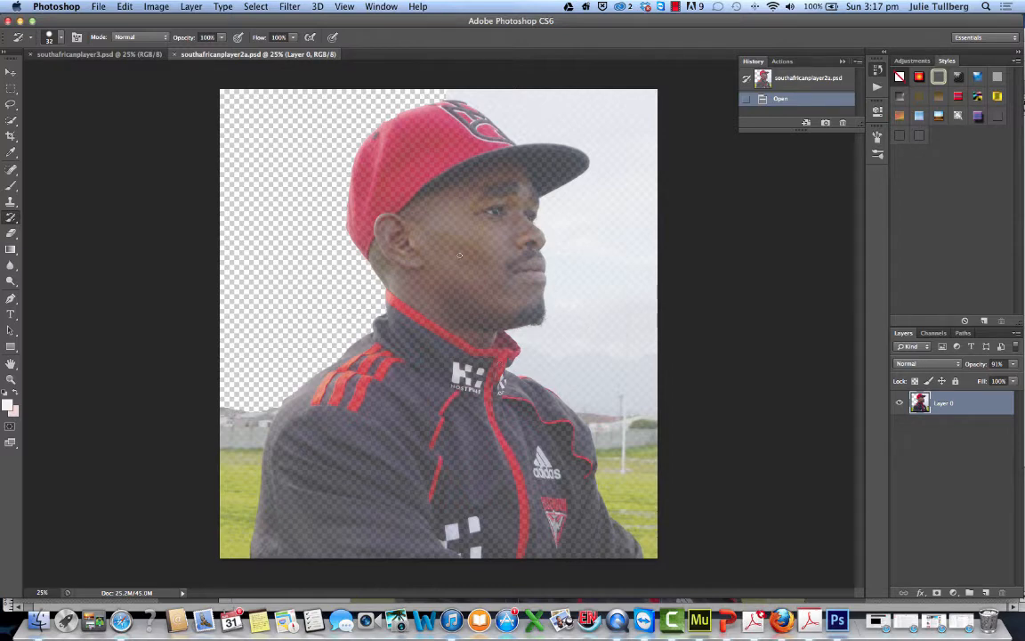
left_click(1013, 368)
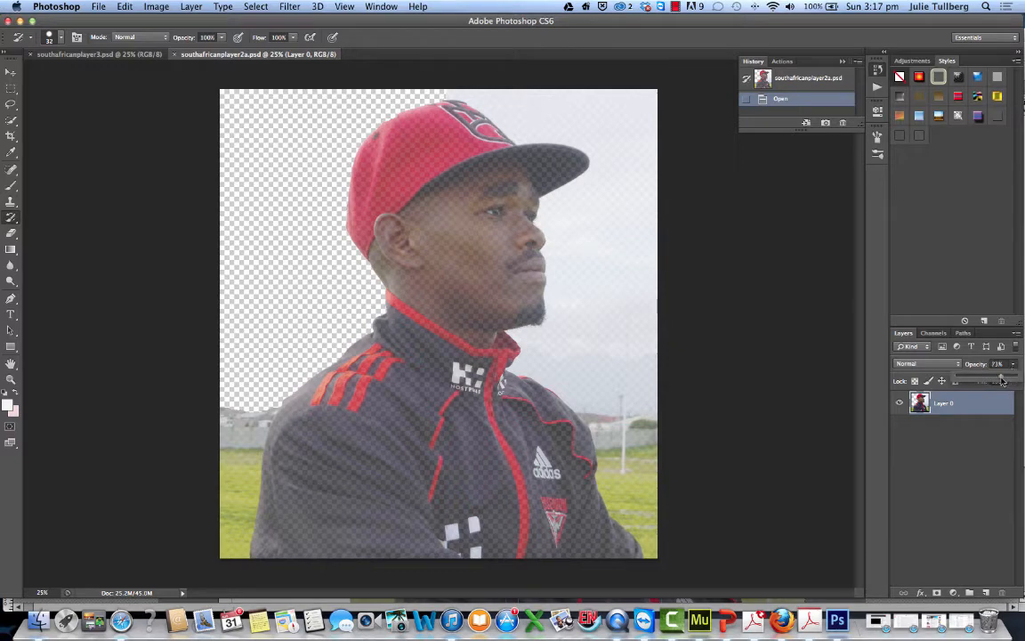
mouse_move(1008, 379)
left_mouse_down()
mouse_move(961, 383)
mouse_move(1015, 383)
left_mouse_up()
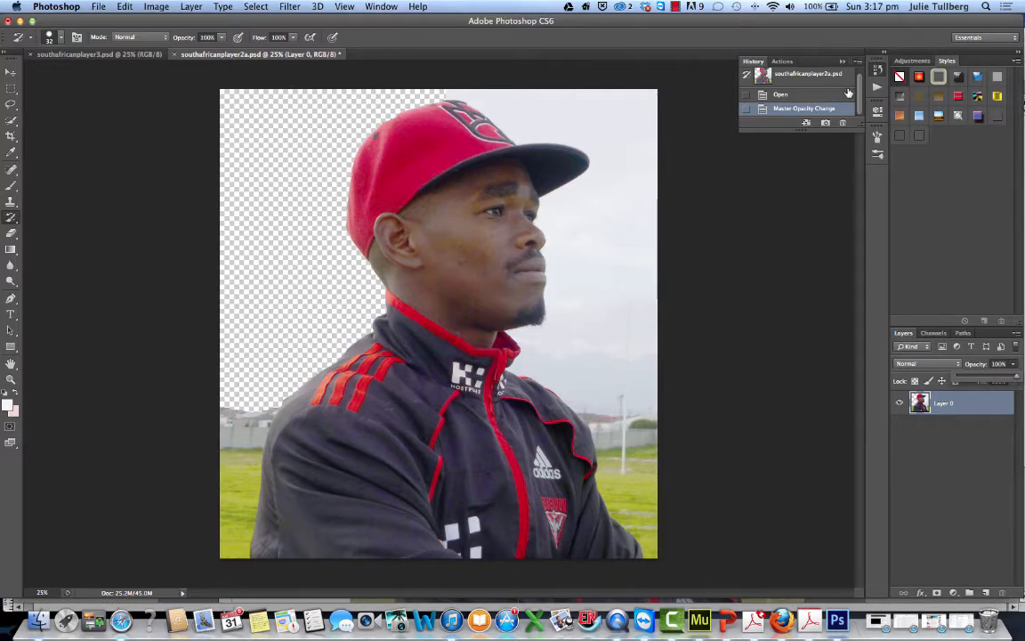
Save the edited image to the Desktop as southafricanplayer2aa.psd in Photoshop format, keeping layers and maximum compatibility.
left_click(98, 6)
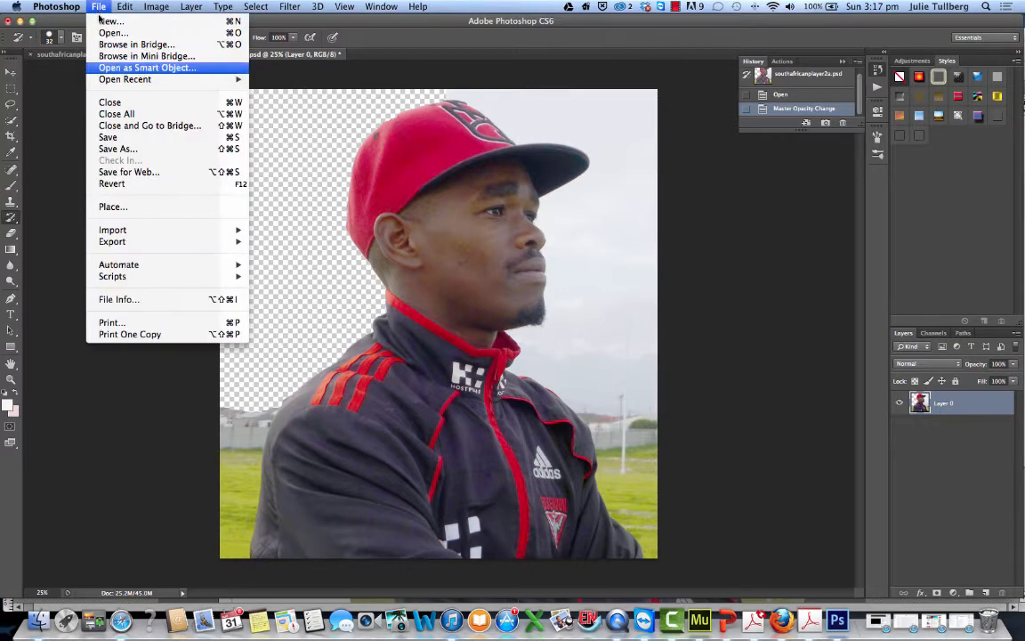
left_click(117, 150)
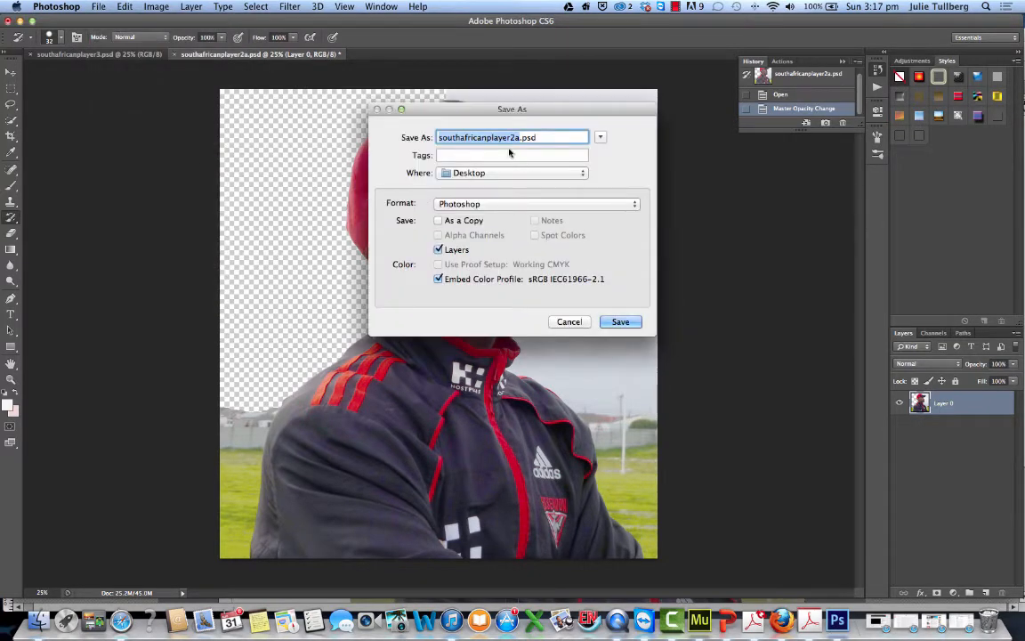
left_click(518, 138)
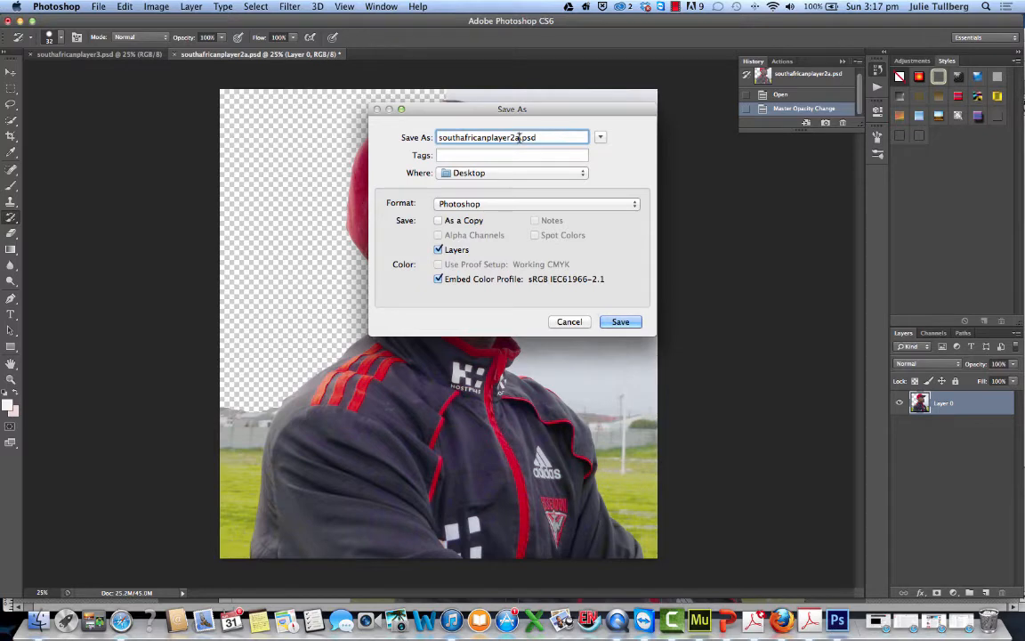
left_click(620, 321)
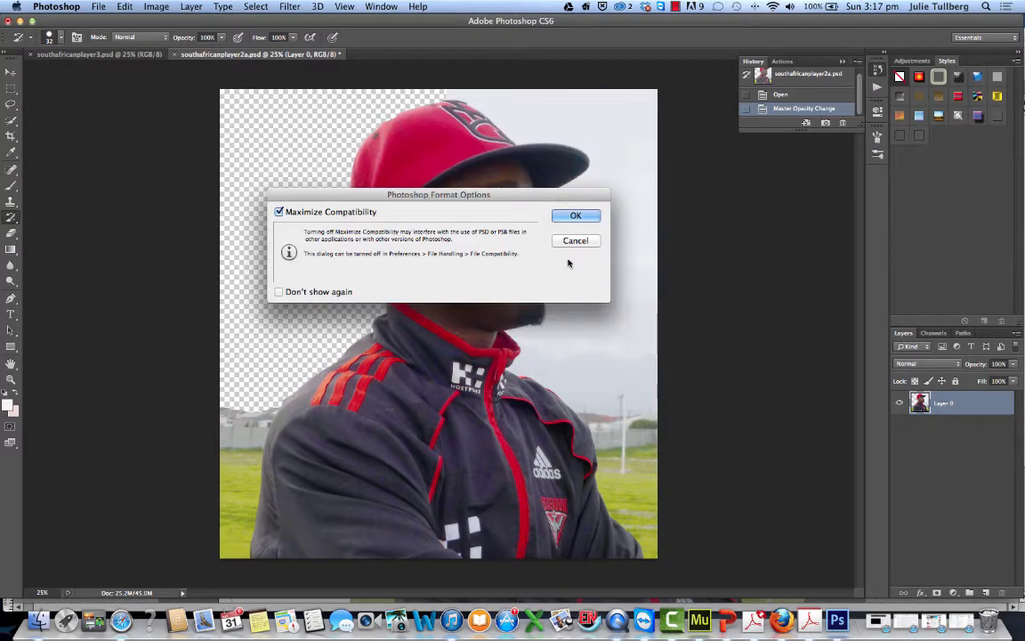
left_click(575, 216)
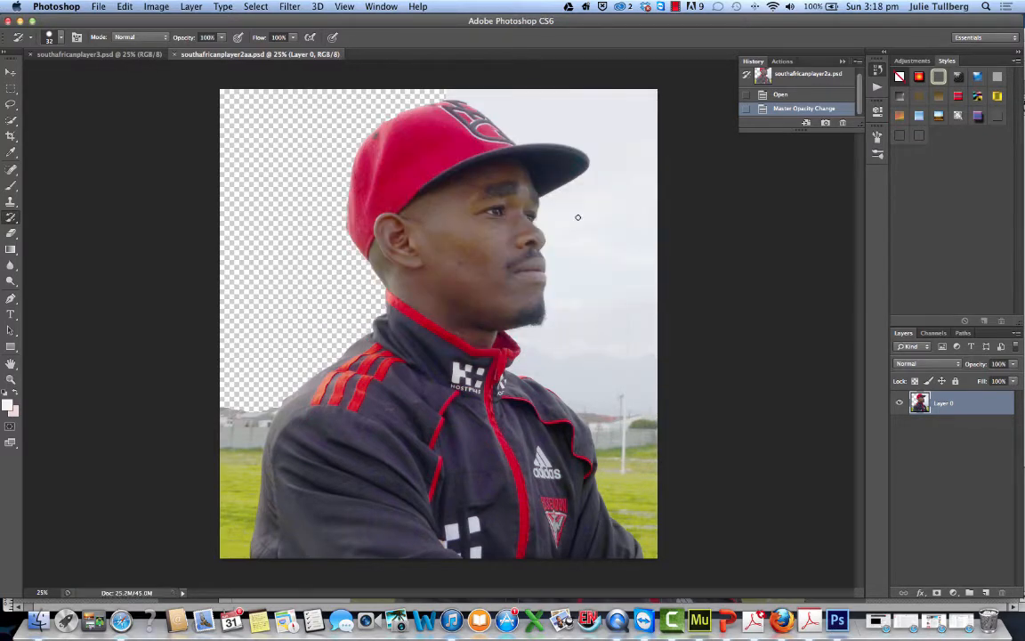
Minimize the Photoshop window and return to the New York Post page in Muse.
left_click(100, 7)
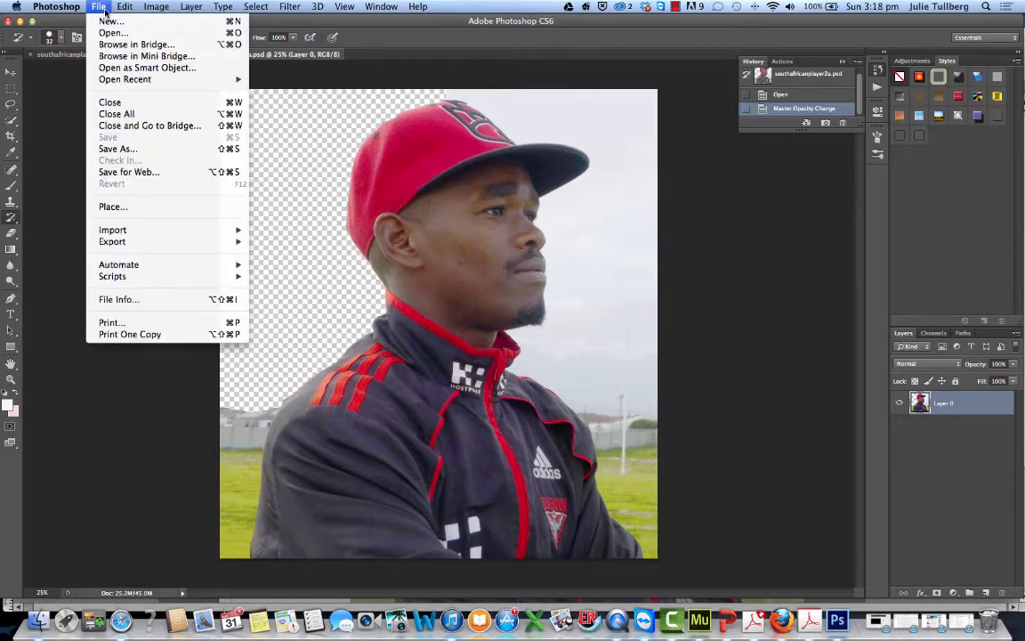
mouse_move(149, 241)
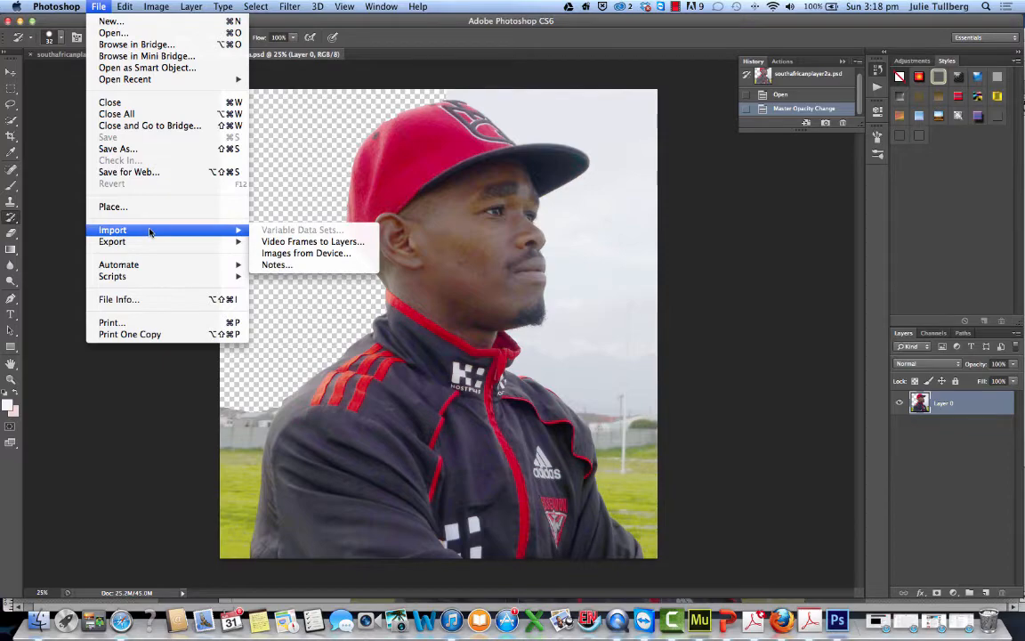
left_click(19, 23)
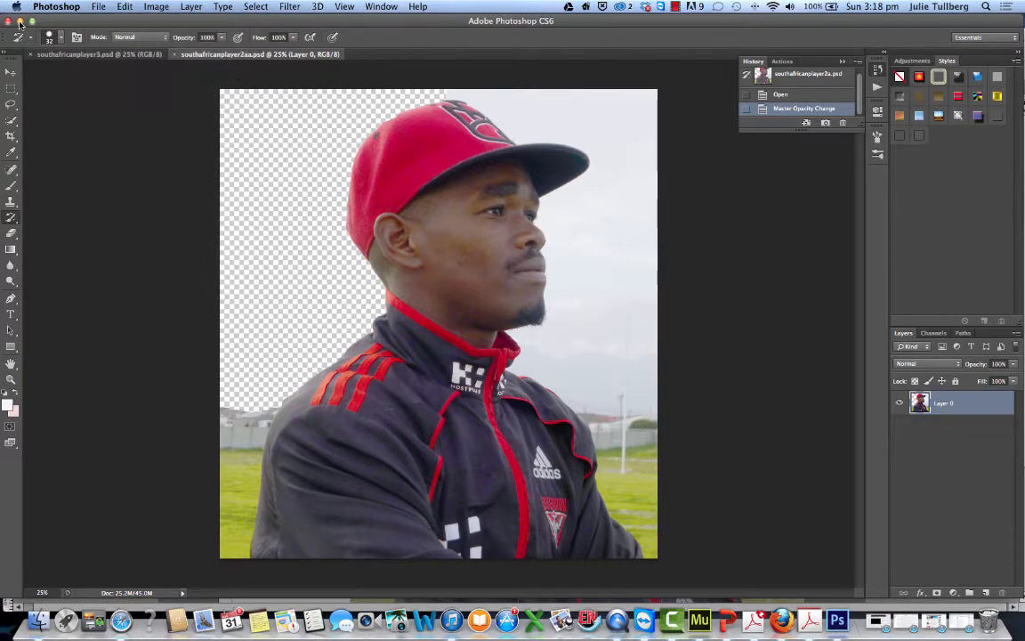
left_click(20, 22)
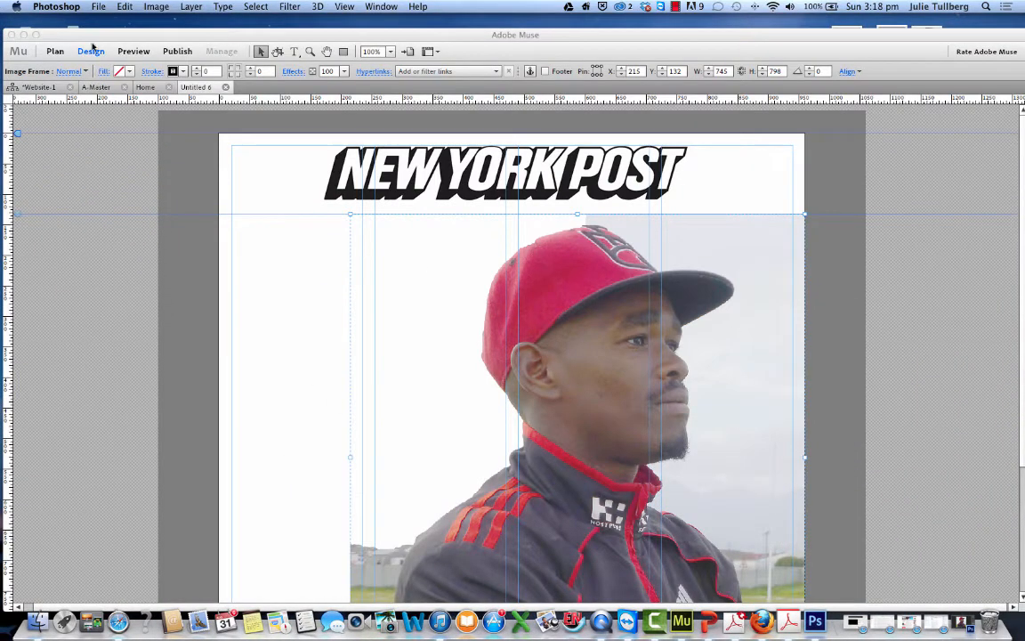
Try to place southafricanplayer2aa.psd from the Desktop while Photoshop is still the active application.
left_click(96, 7)
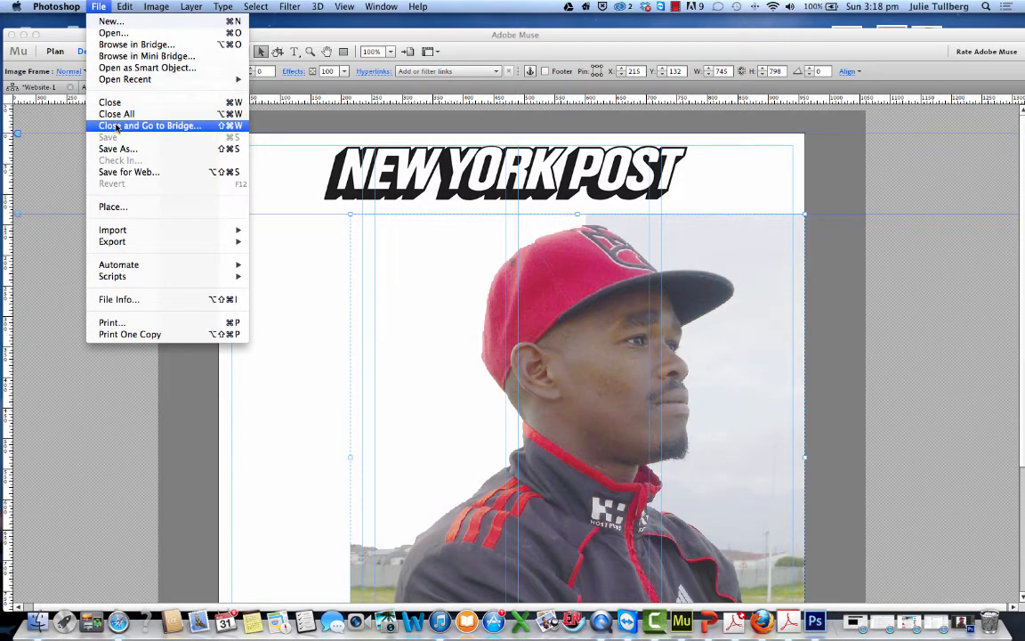
left_click(124, 207)
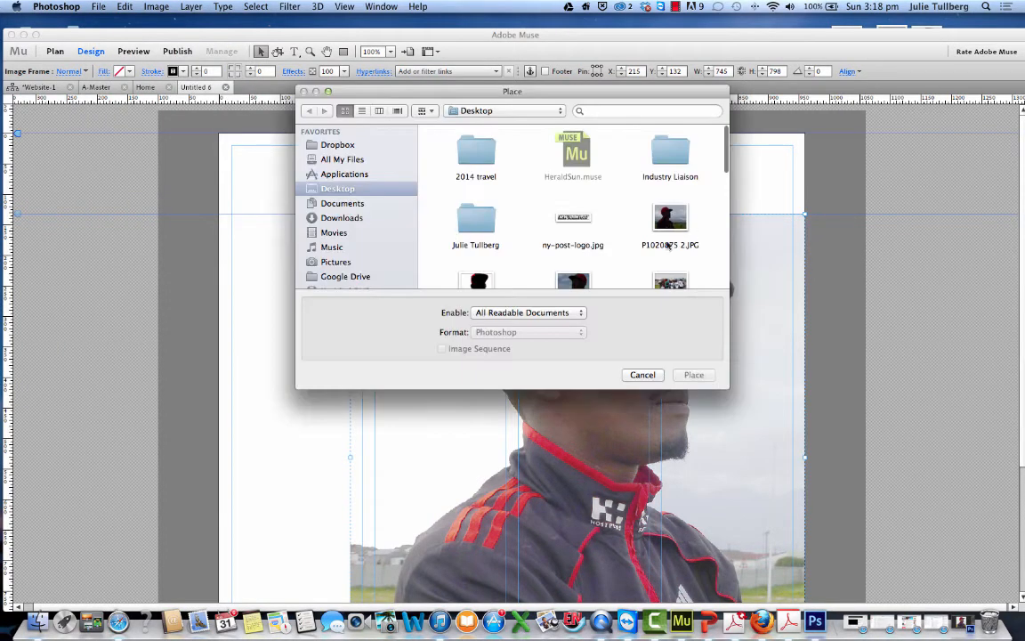
scroll(663, 248, "down", 2)
scroll(663, 247, "down", 5)
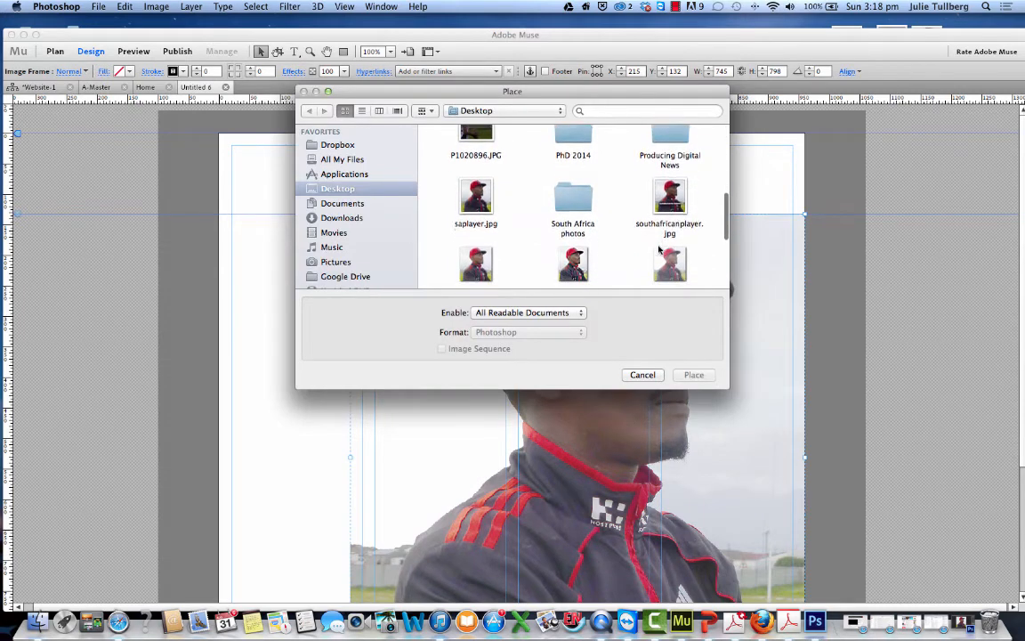
scroll(659, 248, "down", 3)
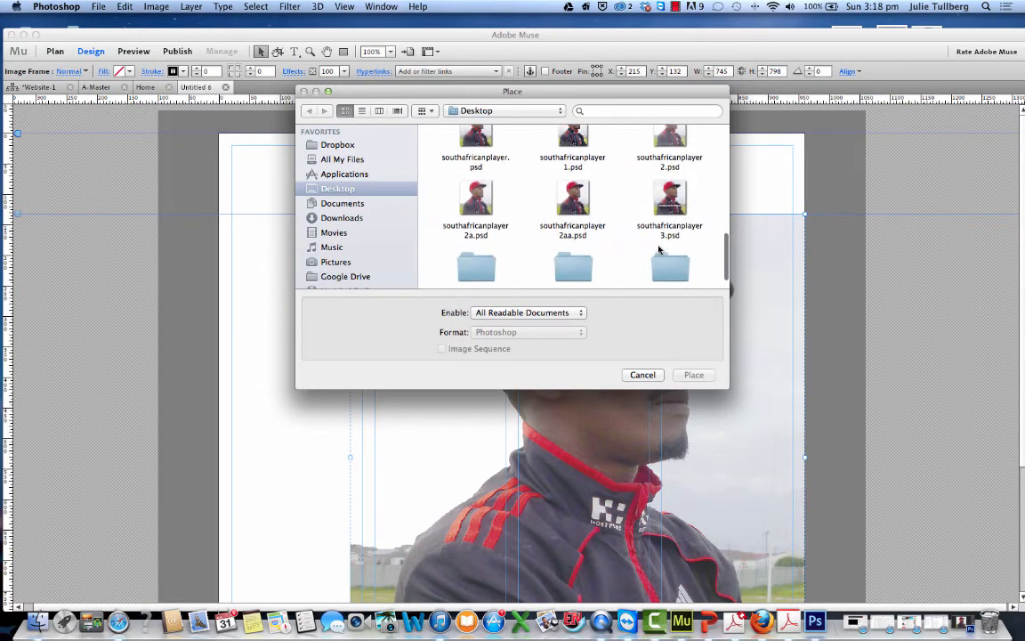
left_click(554, 218)
left_click(693, 375)
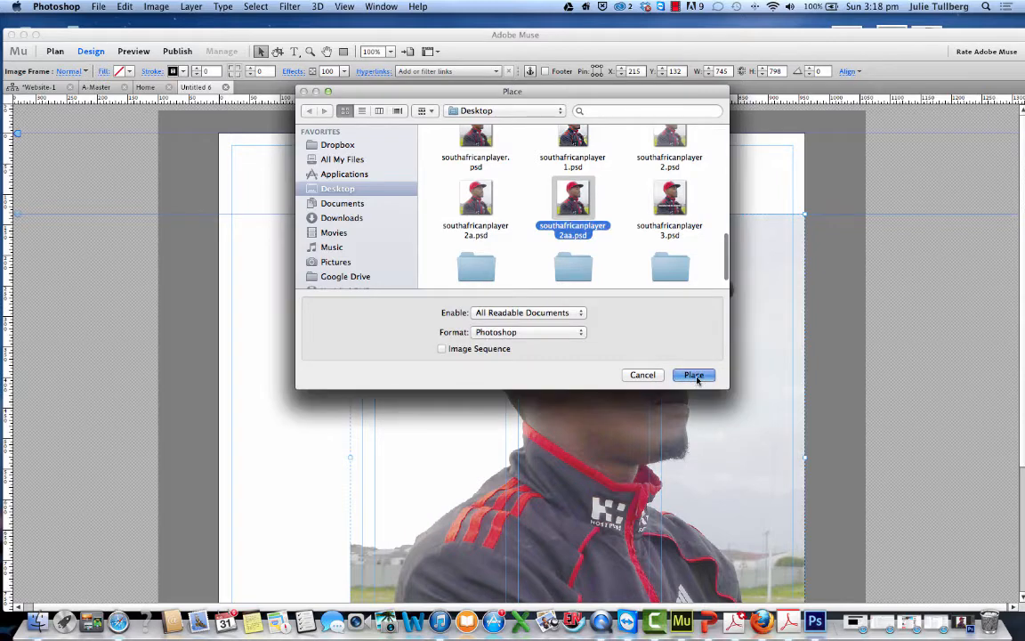
Deselect the faded player image and place the full-opacity southafricanplayer2aa.psd from the Desktop on the page at about X 215, Y 437.
double_click(516, 345)
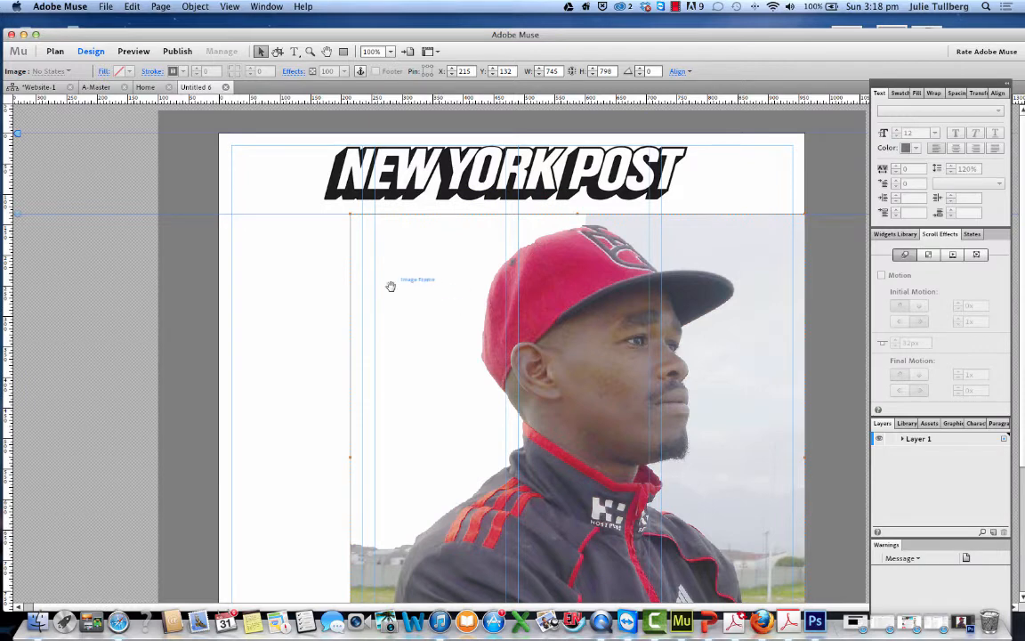
scroll(488, 381, "down", 5)
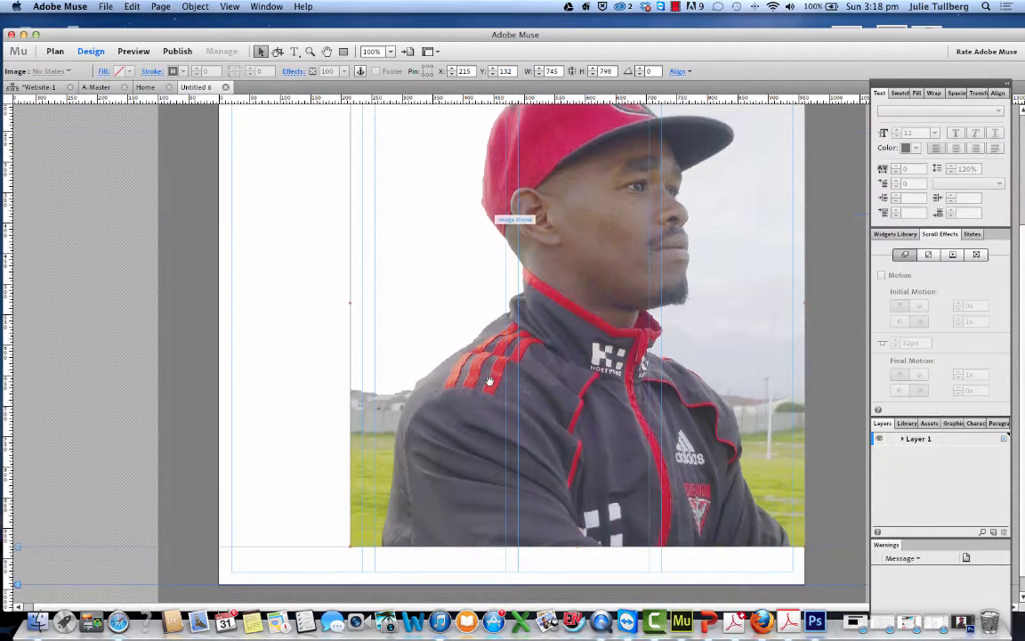
left_click(335, 279)
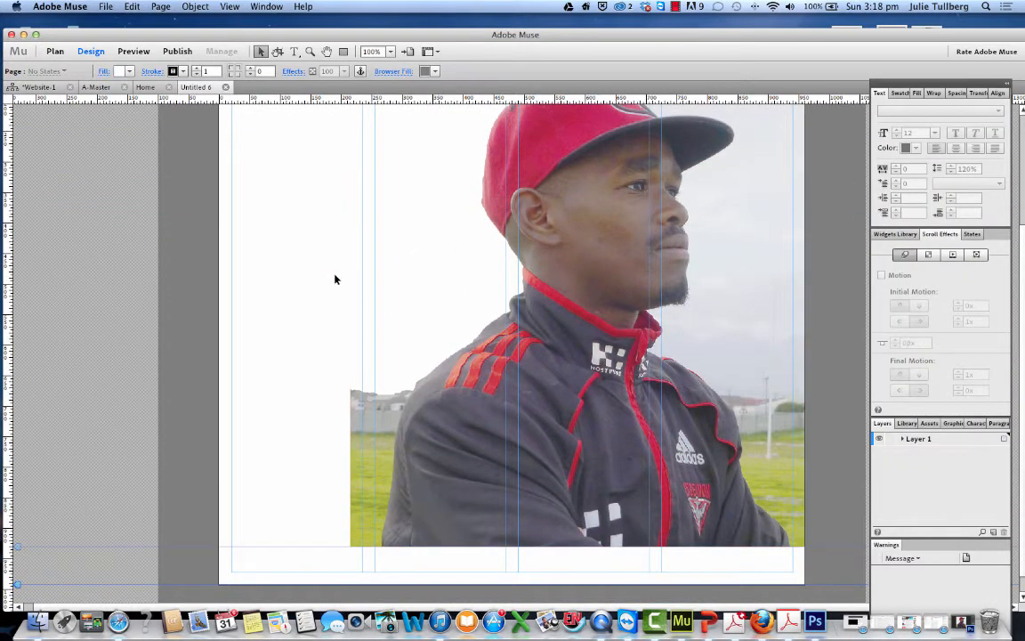
left_click(104, 7)
left_click(154, 119)
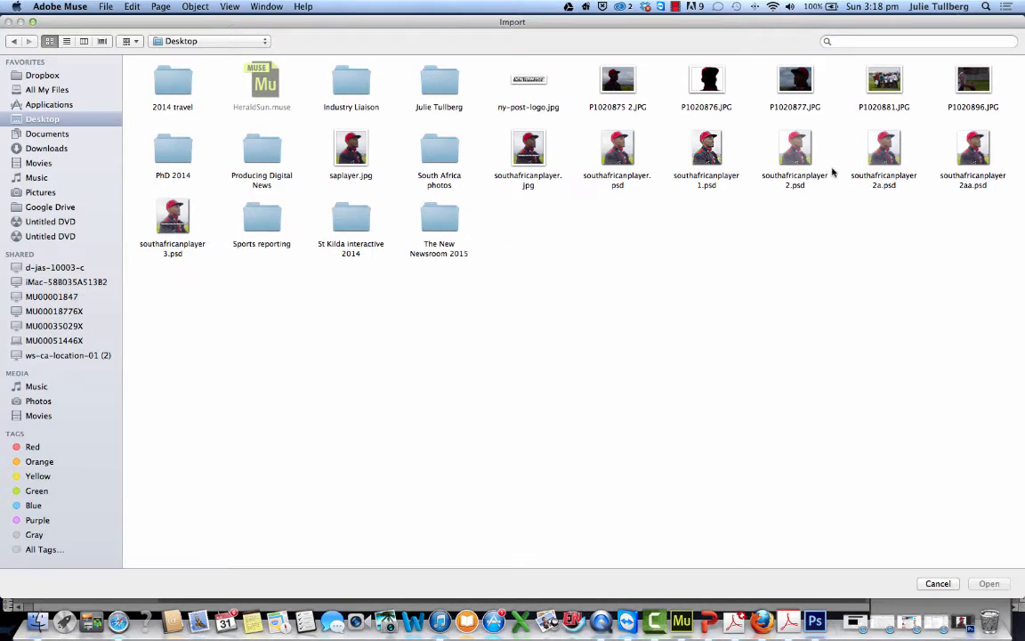
double_click(856, 148)
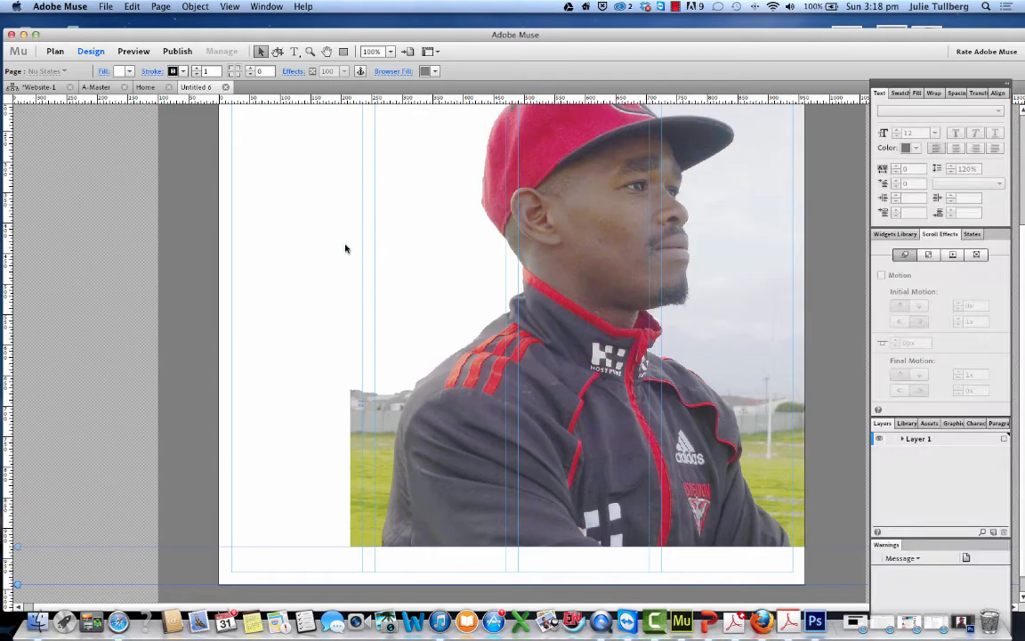
key("Tab")
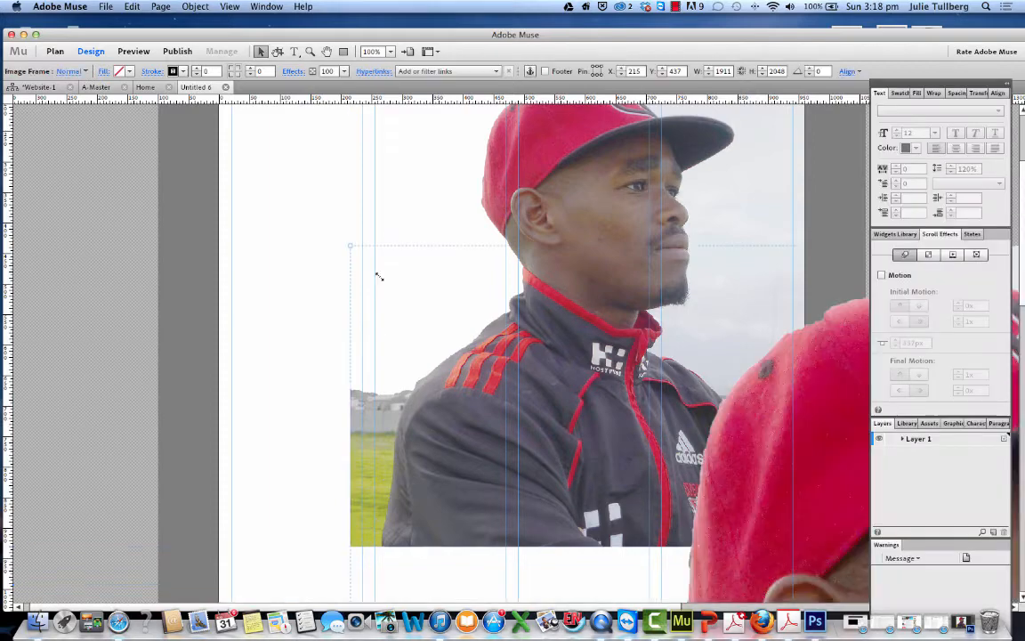
Scale the full-opacity player image down proportionally to about 1271 by 1363 px and move it aside to about X 376, Y 197.
scroll(380, 281, "up", 3)
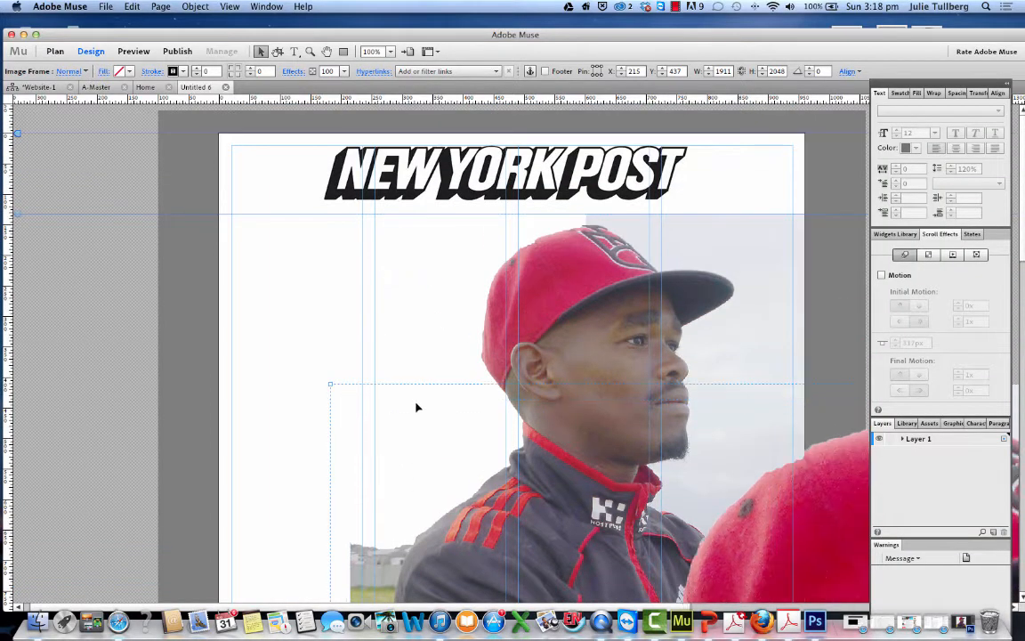
left_click_drag(415, 407, 283, 237)
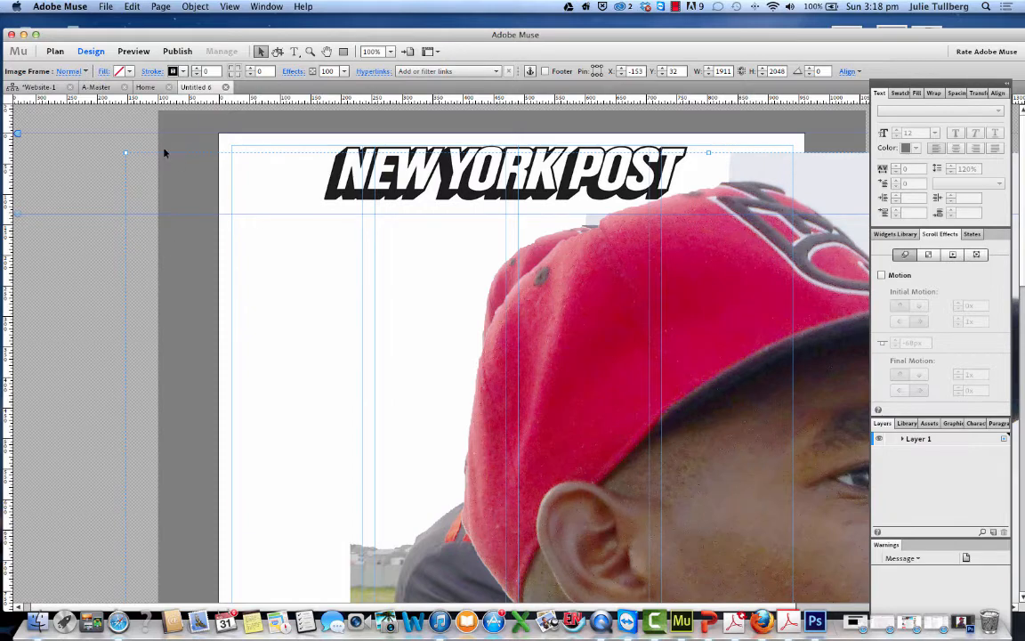
left_click_drag(124, 152, 346, 389)
left_click_drag(699, 525, 234, 264)
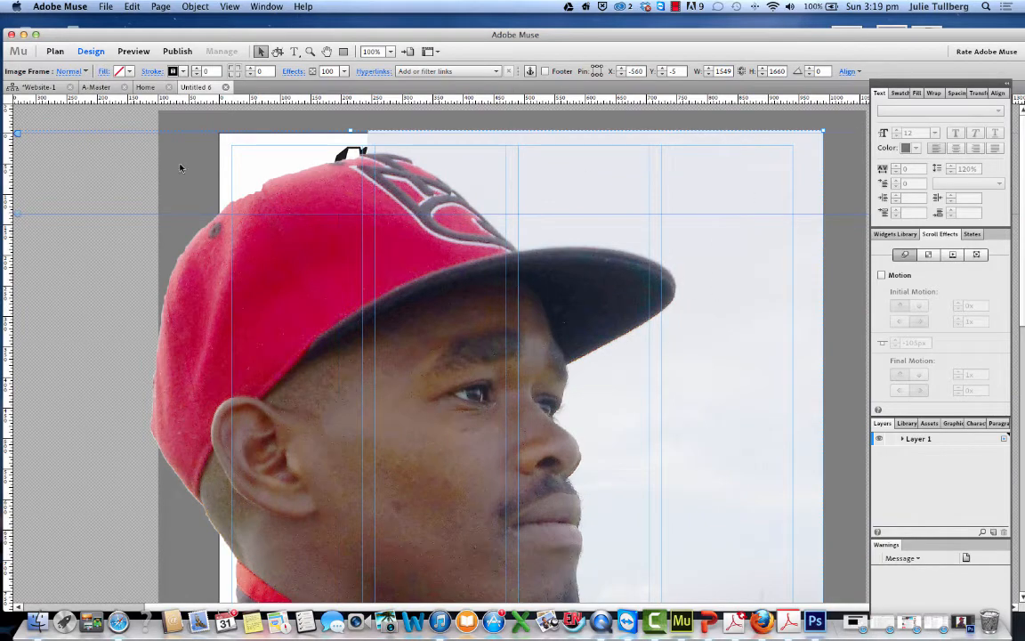
left_click_drag(179, 167, 309, 183)
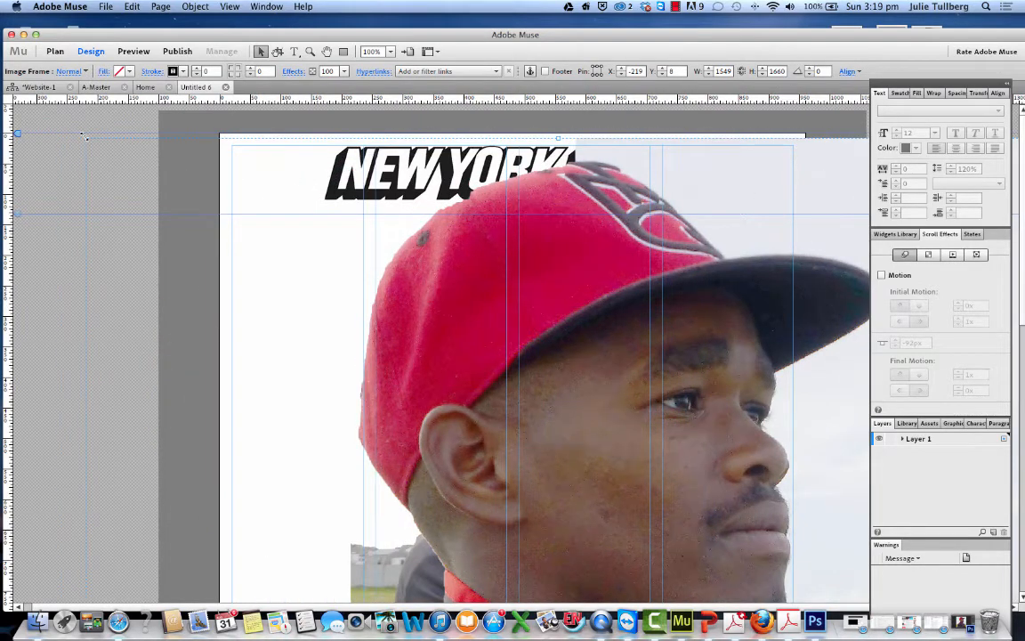
left_click_drag(83, 136, 254, 318)
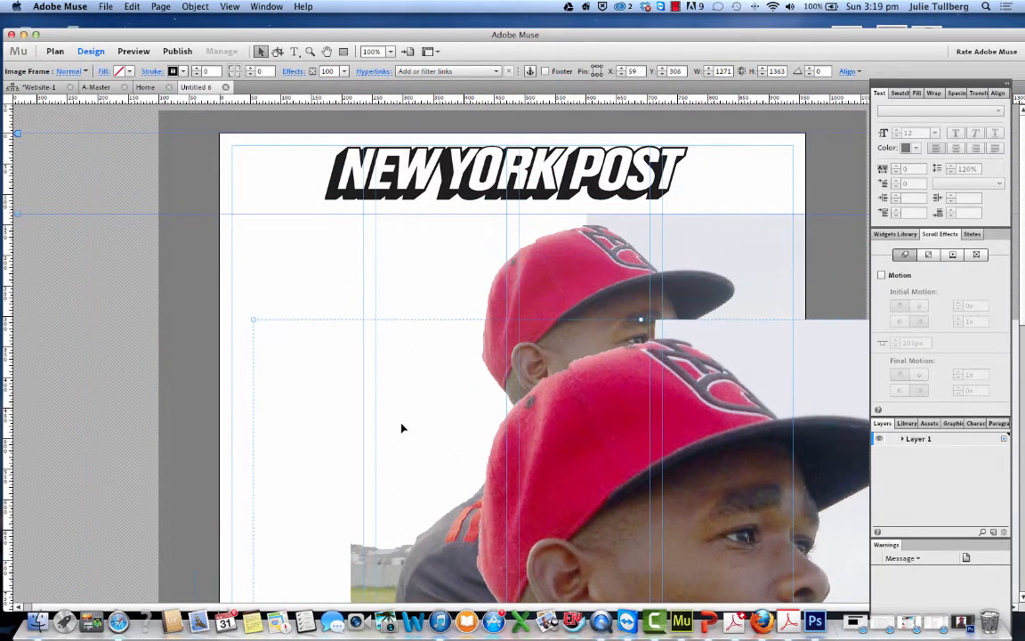
left_click_drag(401, 428, 669, 394)
Move the faded player image left to about X -309 and enlarge it proportionally to about 1269 by 1360 px.
left_click_drag(625, 238, 388, 239)
scroll(614, 380, "down", 8)
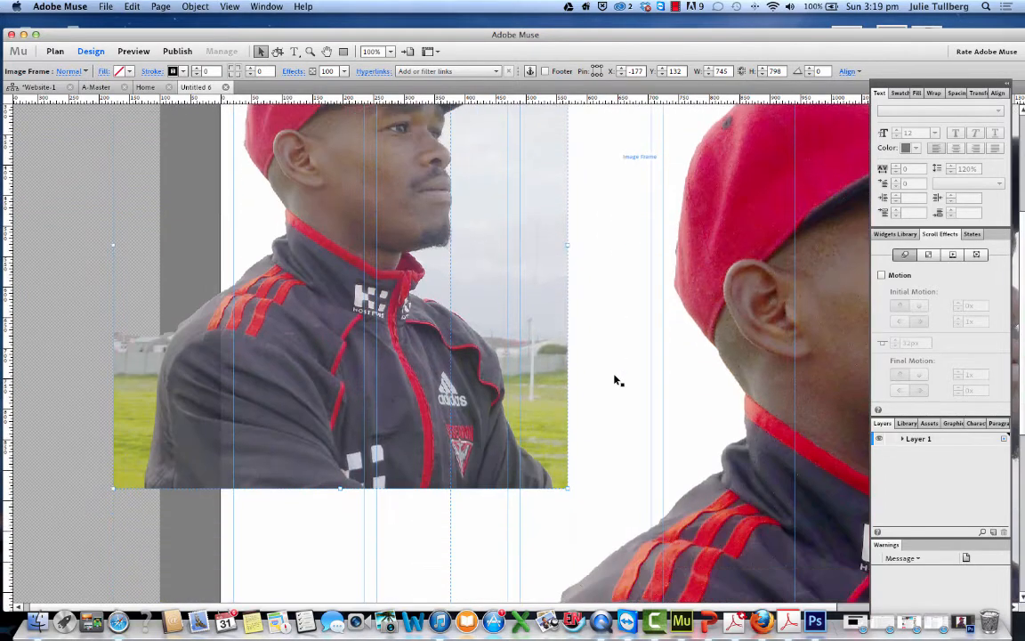
left_click_drag(566, 402, 794, 575)
scroll(561, 463, "up", 8)
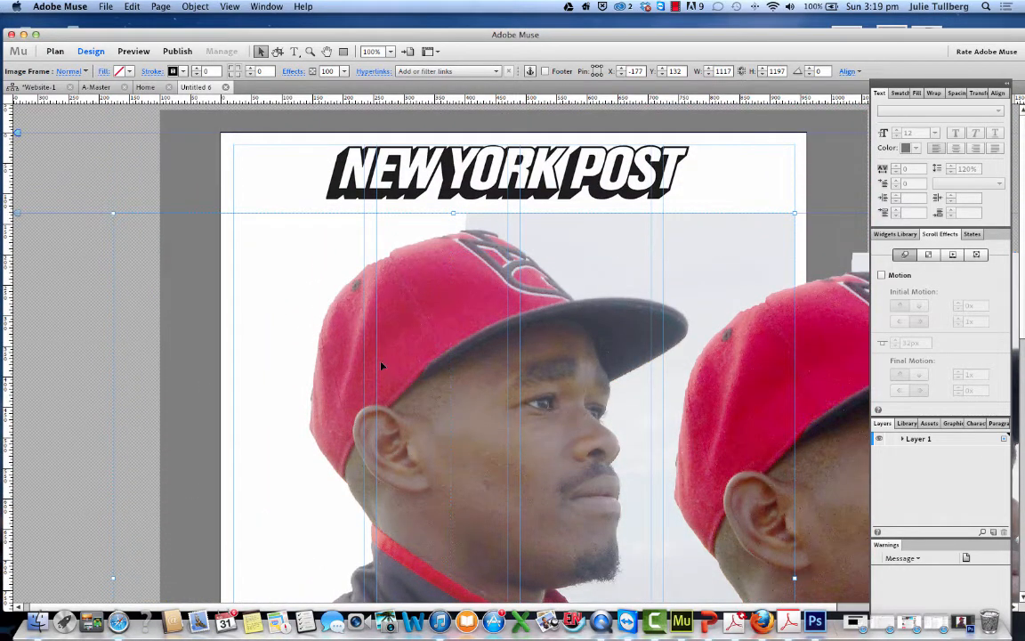
left_click_drag(381, 365, 300, 349)
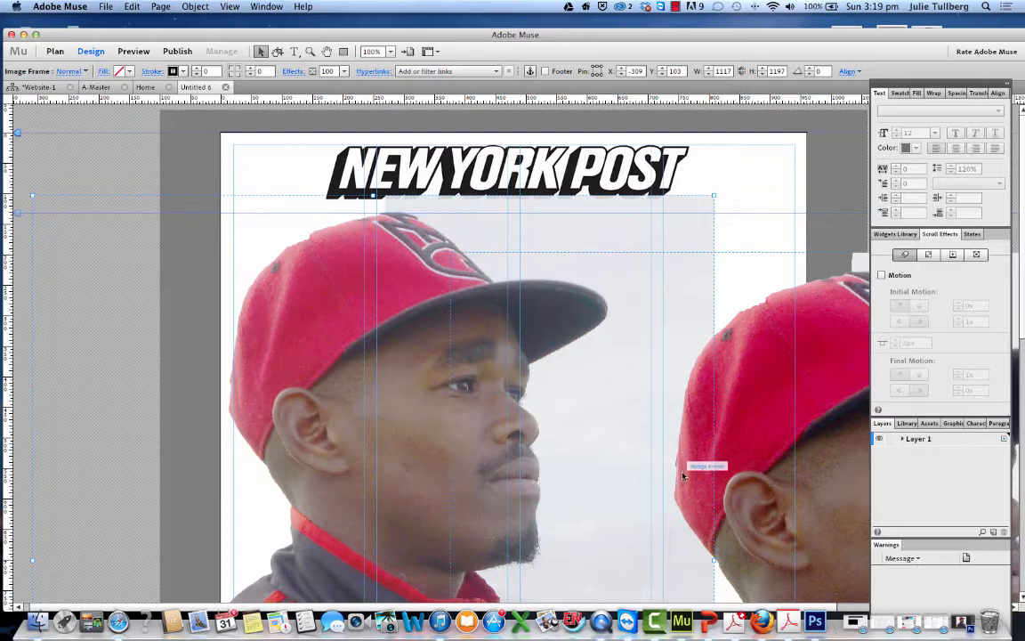
left_click_drag(714, 561, 804, 559)
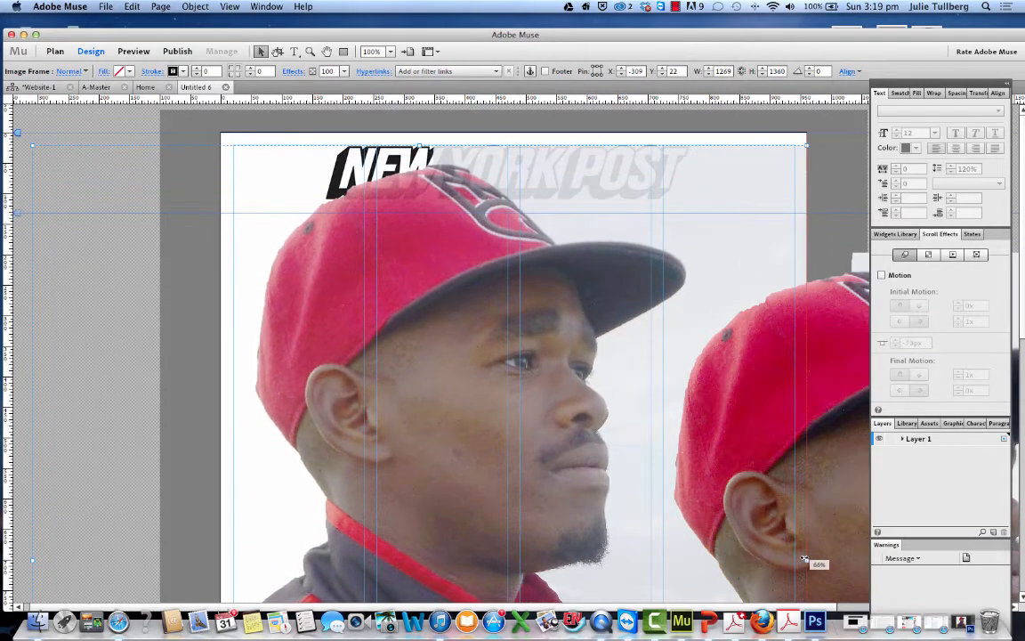
Reposition the enlarged faded image directly below the masthead at X -354, Y 132.
left_click_drag(527, 501, 485, 556)
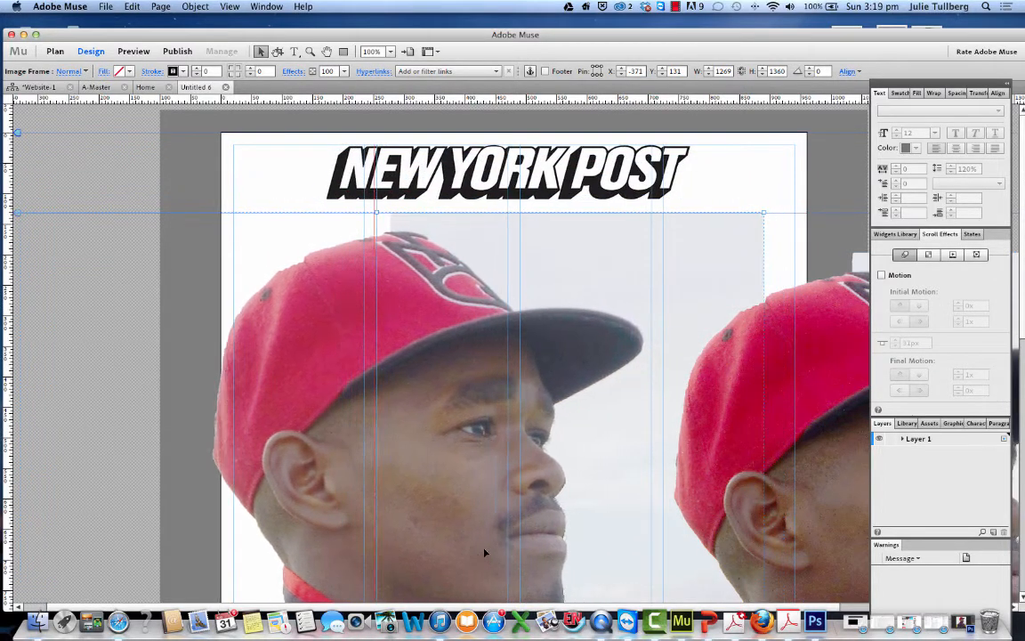
scroll(718, 552, "down", 4)
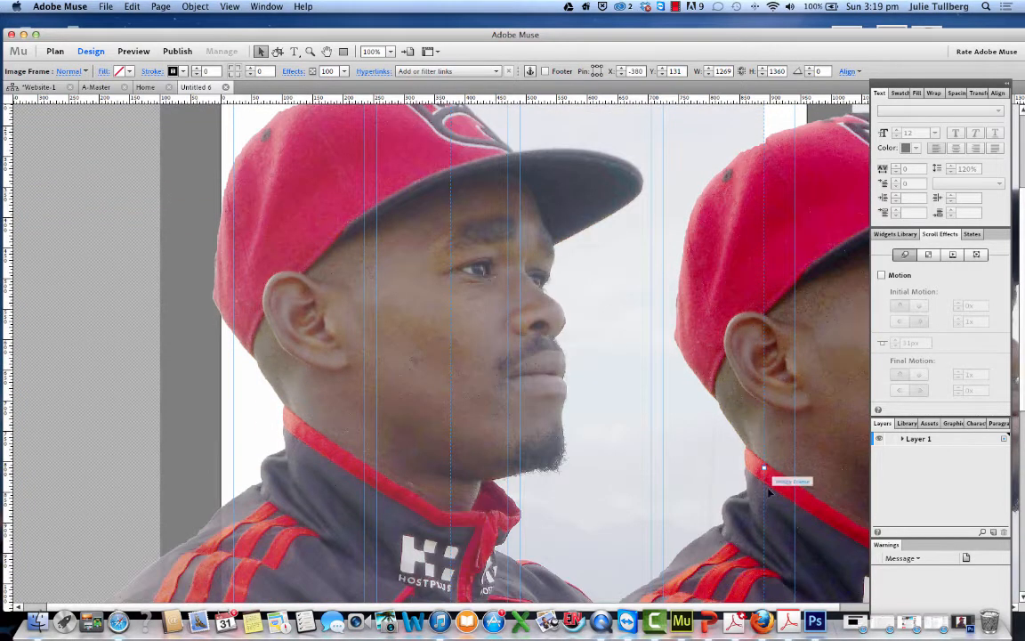
left_click_drag(762, 472, 804, 471)
left_click_drag(334, 458, 291, 454)
Set the opacity of the faded player image to 35.
right_click(368, 434)
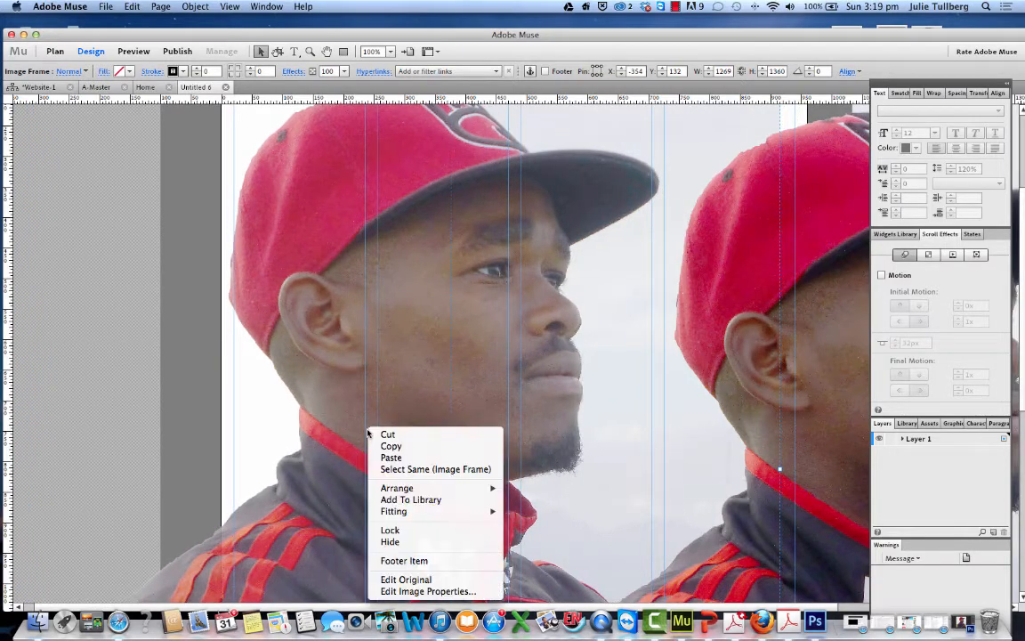
left_click(346, 72)
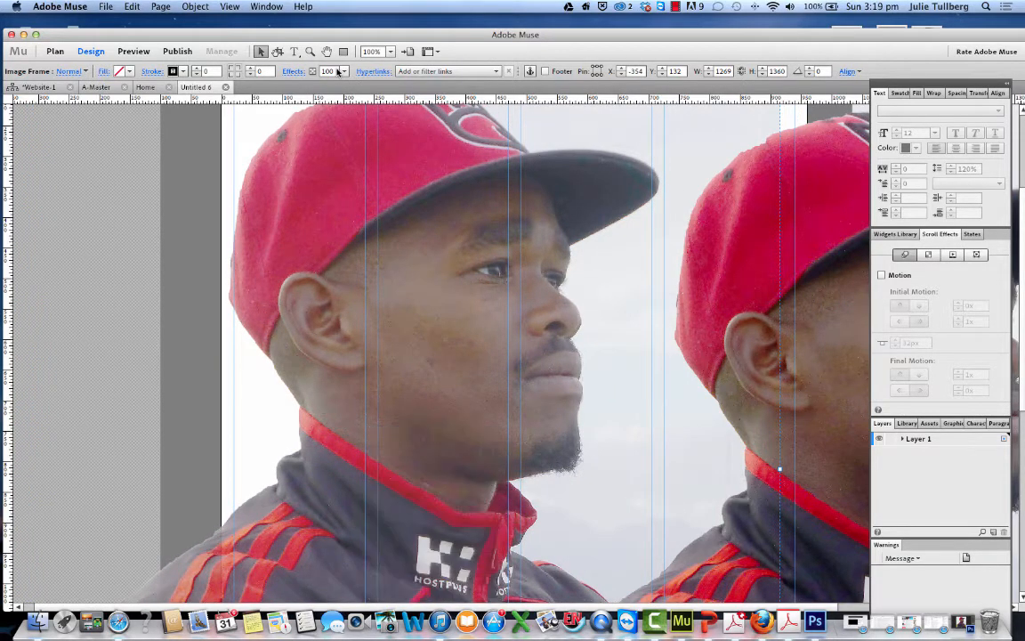
left_click(345, 72)
left_click_drag(382, 83, 346, 83)
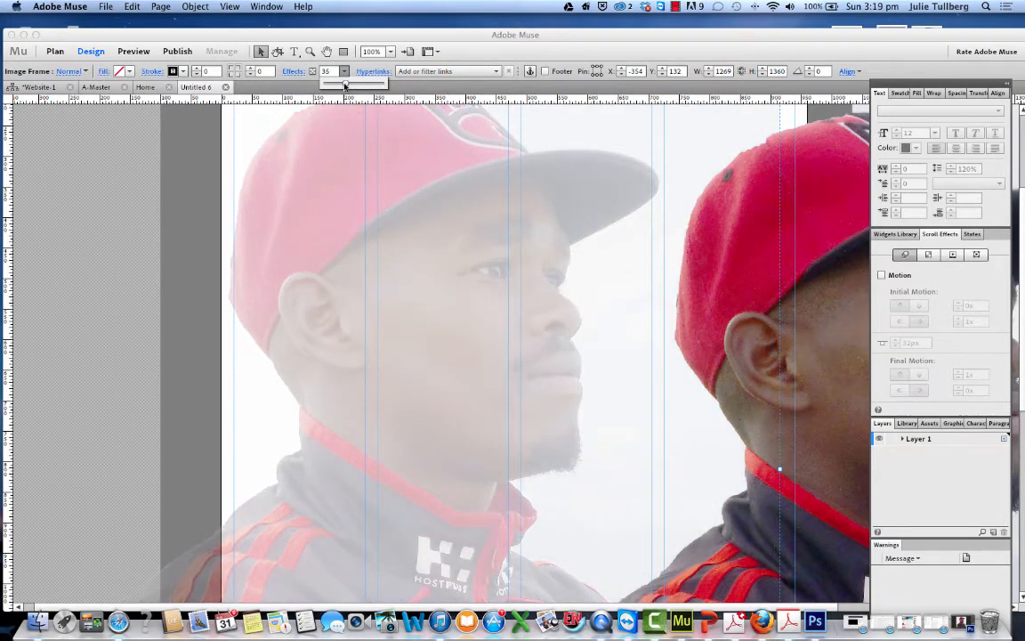
Enlarge the 35-opacity player image proportionally until its right side meets the page's right edge.
scroll(443, 178, "up", 3)
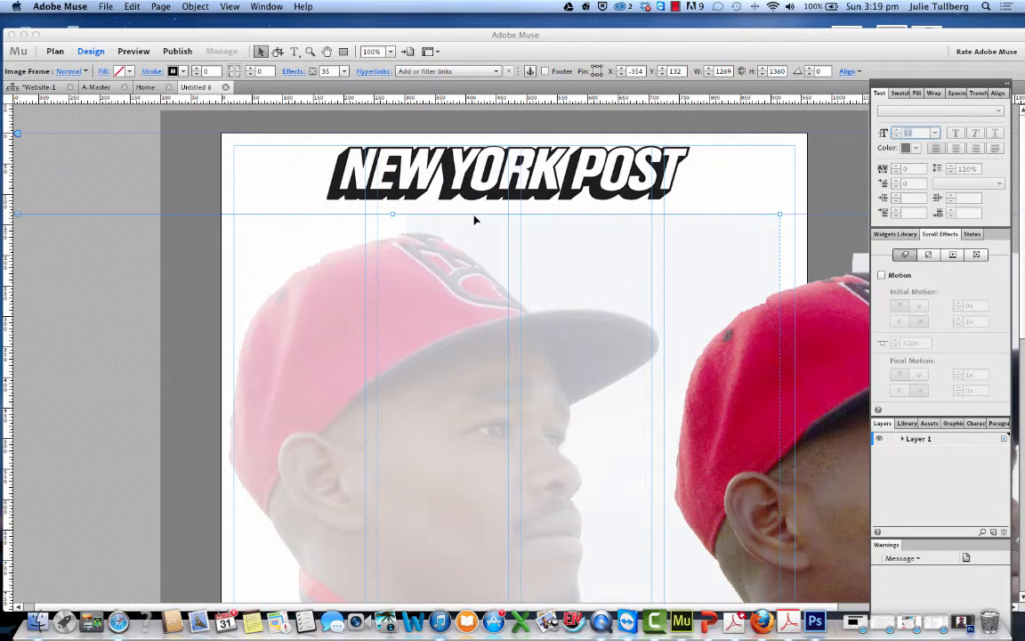
scroll(757, 445, "down", 5)
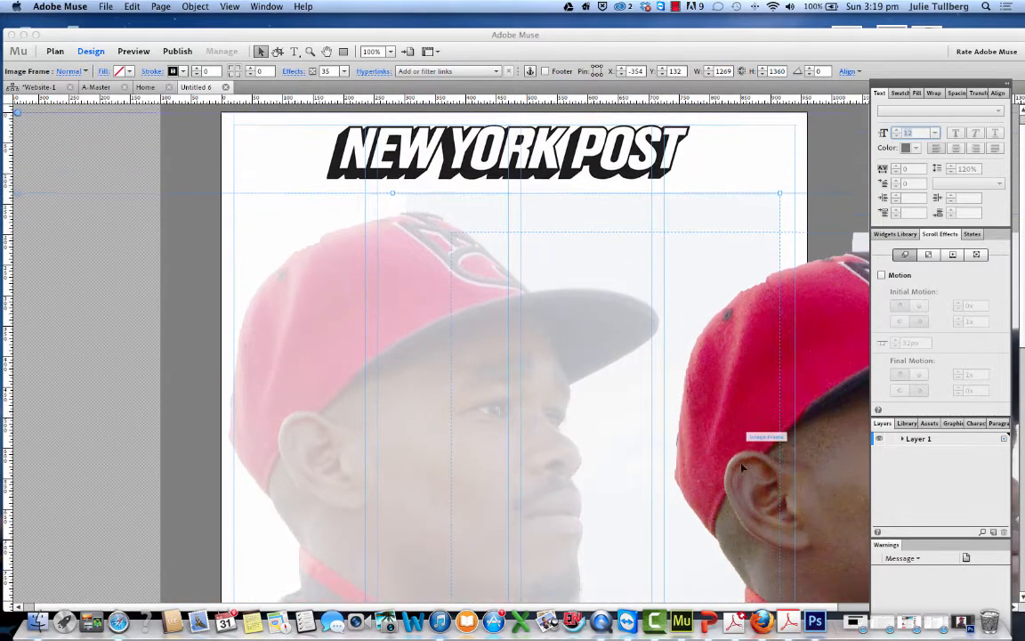
left_click_drag(780, 491, 806, 495)
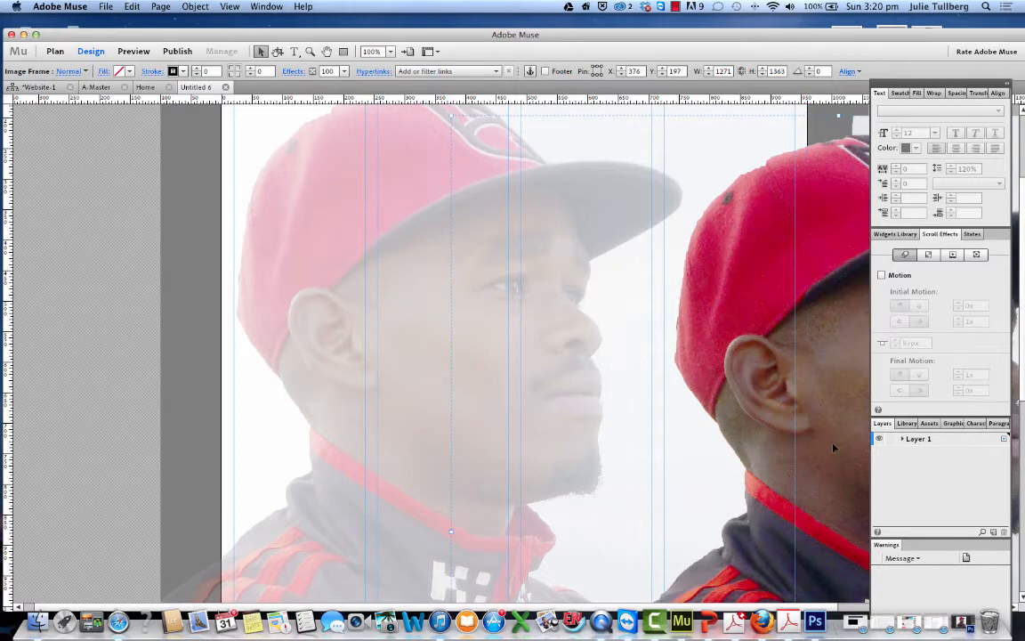
Move the full-opacity player image over the faded one to about X -100, Y 132, just below the masthead.
left_click_drag(833, 442, 560, 411)
scroll(560, 411, "up", 5)
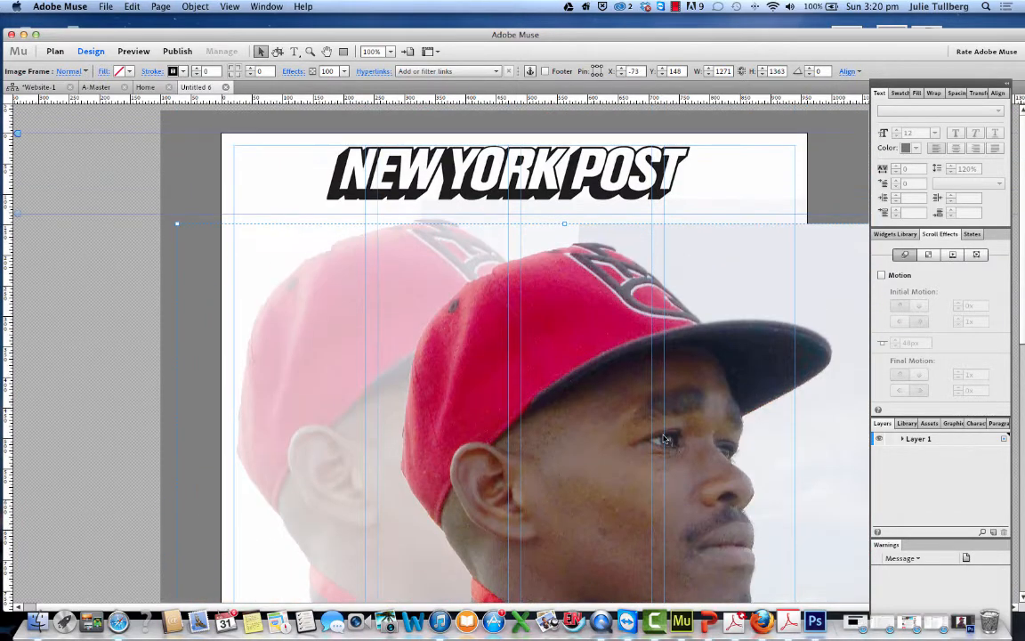
left_click_drag(620, 436, 599, 425)
scroll(731, 408, "down", 10)
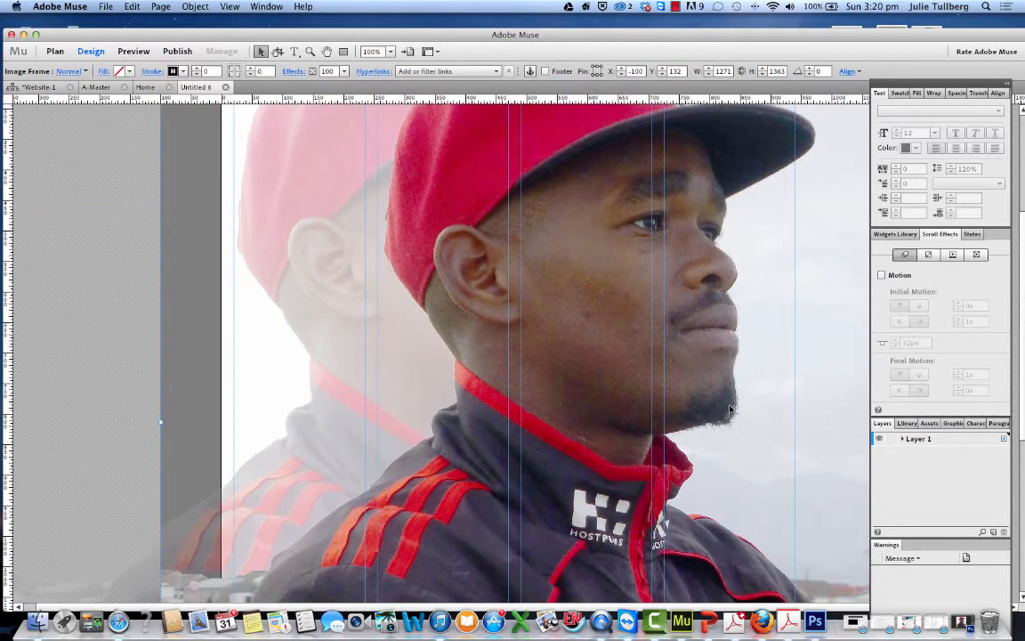
scroll(727, 408, "down", 1)
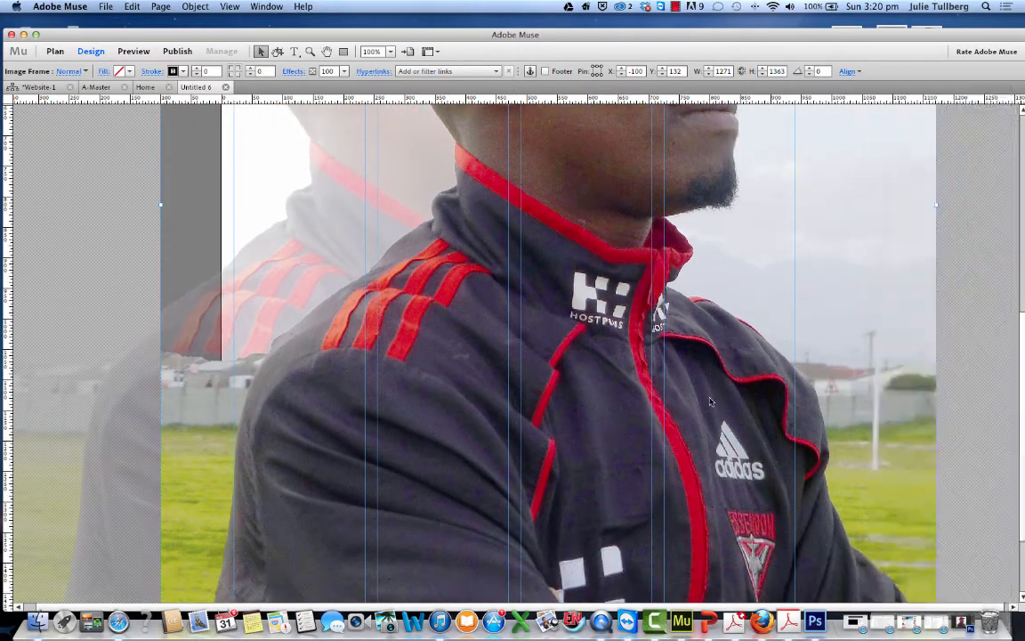
Reposition the full-opacity player image over the faded one to about X -75, Y 138.
mouse_move(724, 406)
left_mouse_down()
mouse_move(702, 397)
mouse_move(710, 394)
left_mouse_up()
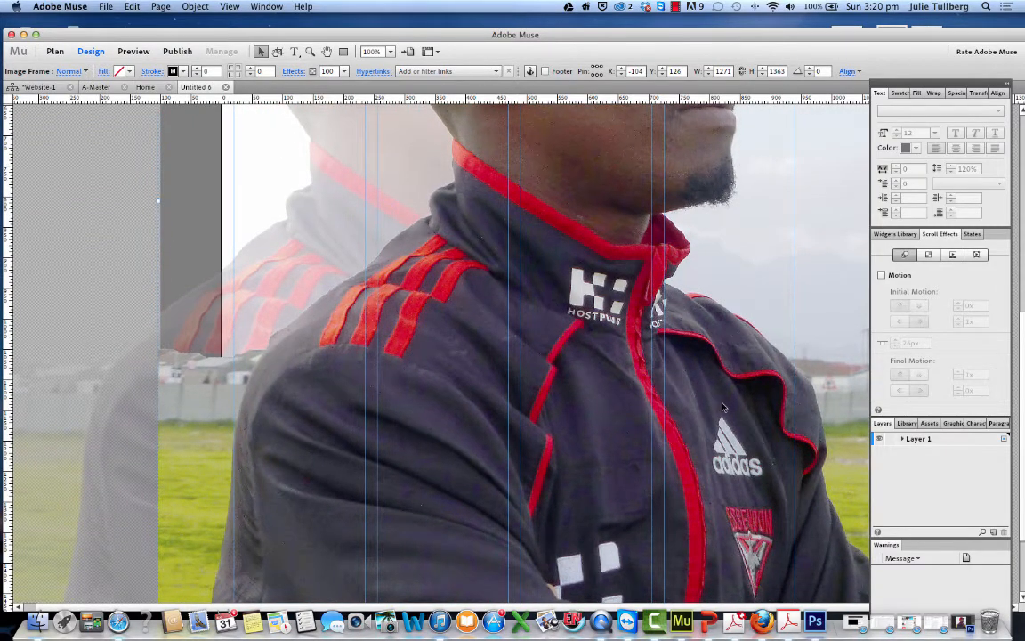
scroll(722, 407, "up", 8)
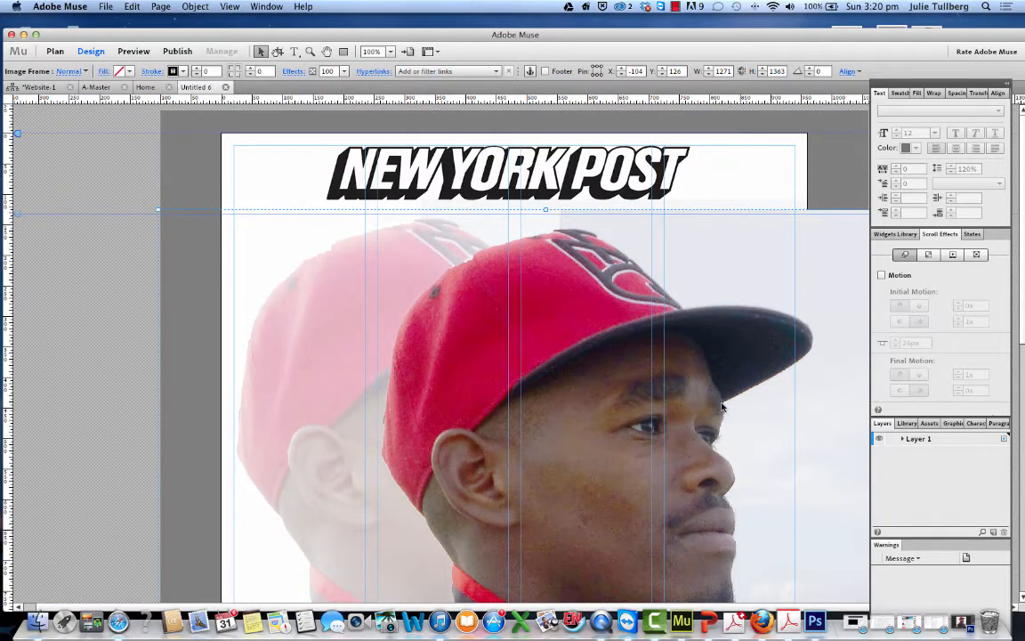
scroll(748, 419, "down", 8)
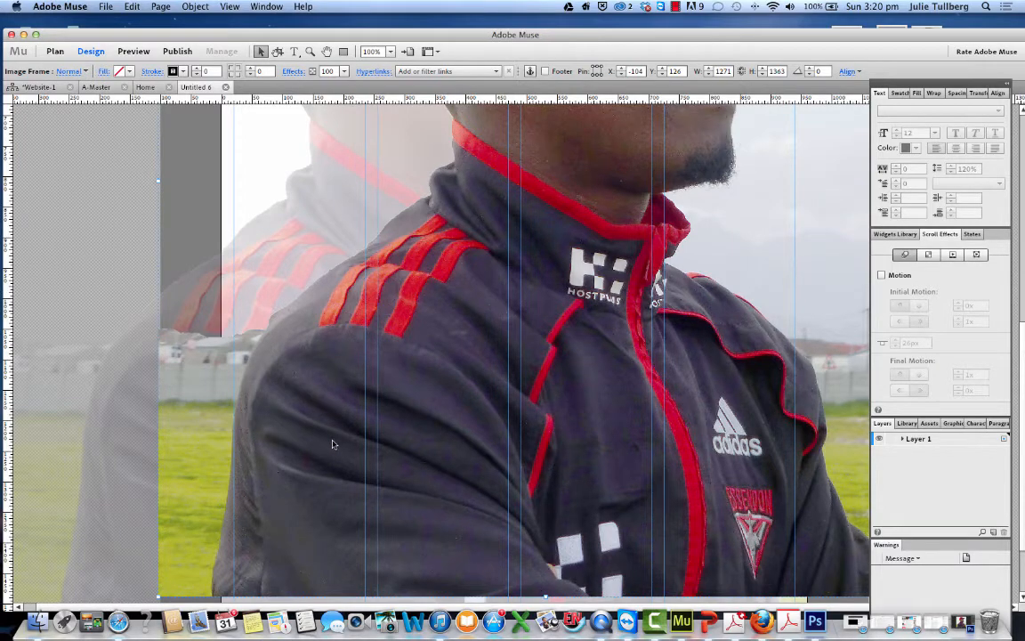
left_click_drag(333, 443, 351, 452)
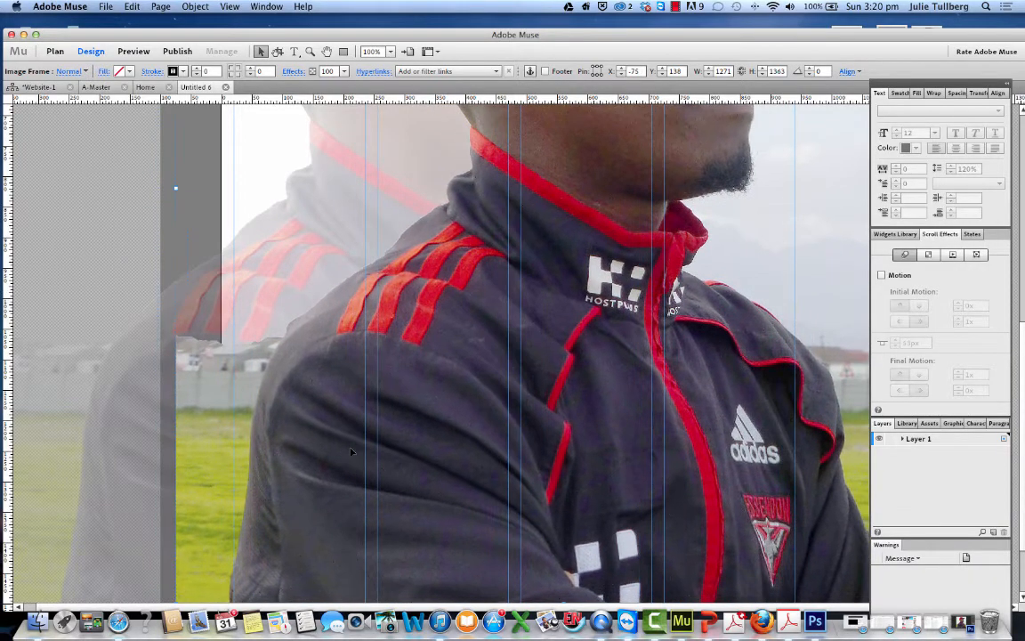
Remove the full-opacity player image and place saplayer.jpg from the Desktop on the page at about X 424, Y 886.
right_click(343, 433)
left_click(345, 434)
left_click(105, 6)
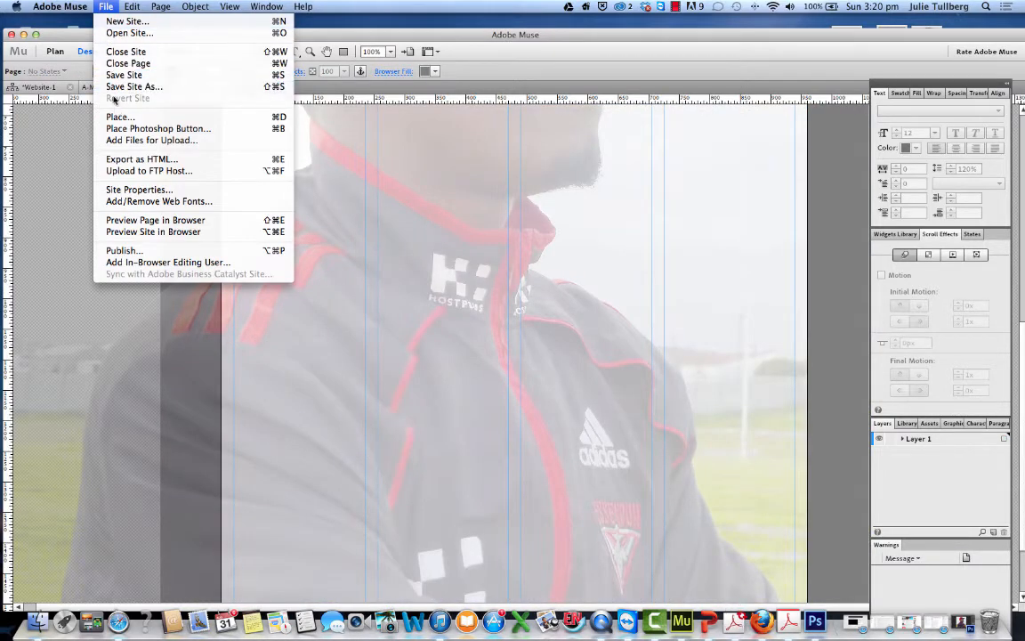
left_click(120, 116)
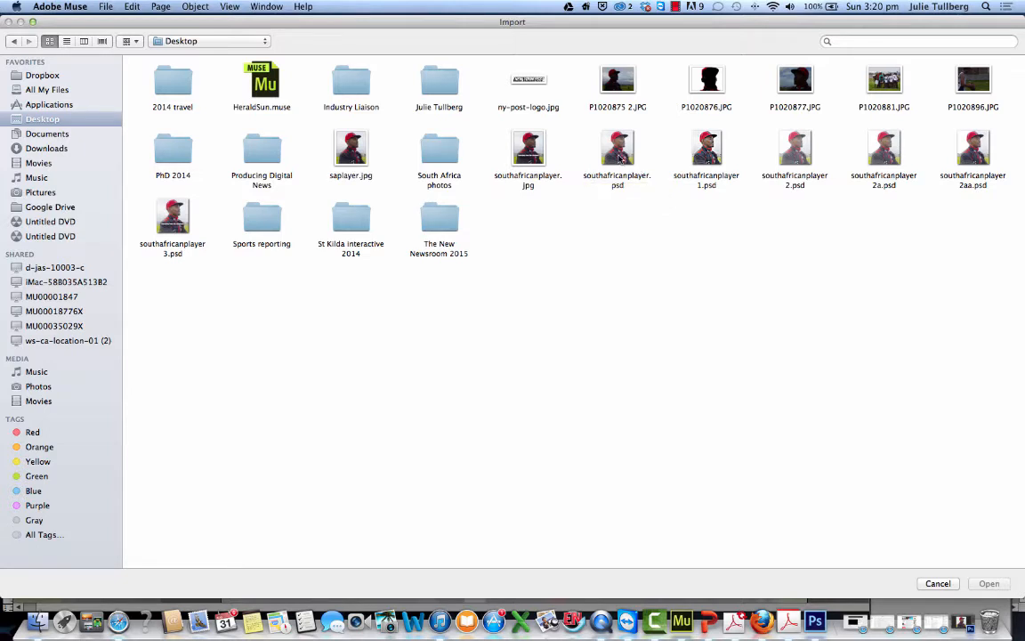
double_click(323, 147)
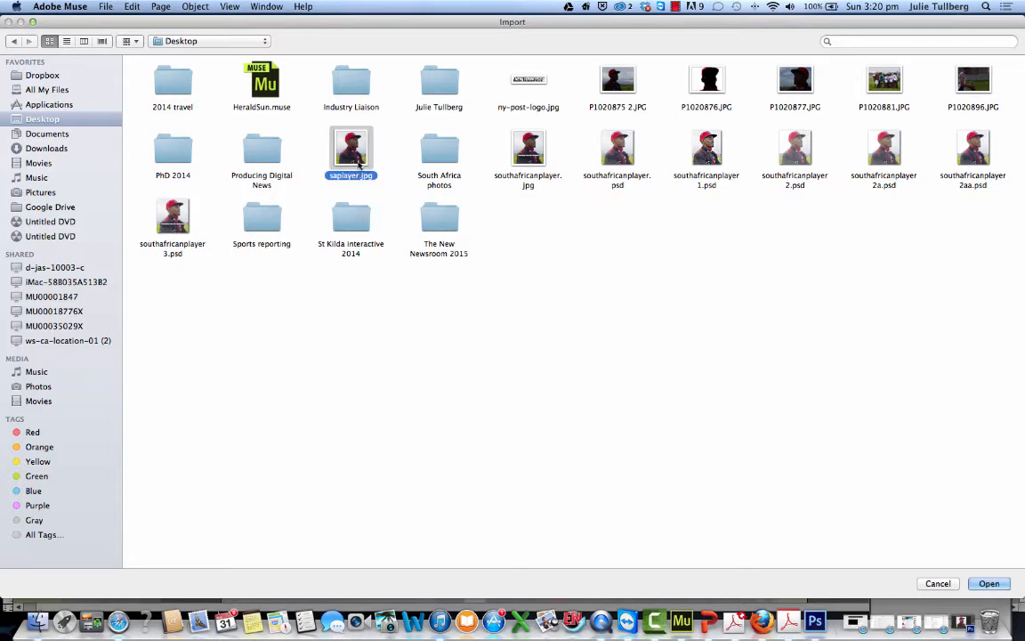
left_click(480, 233)
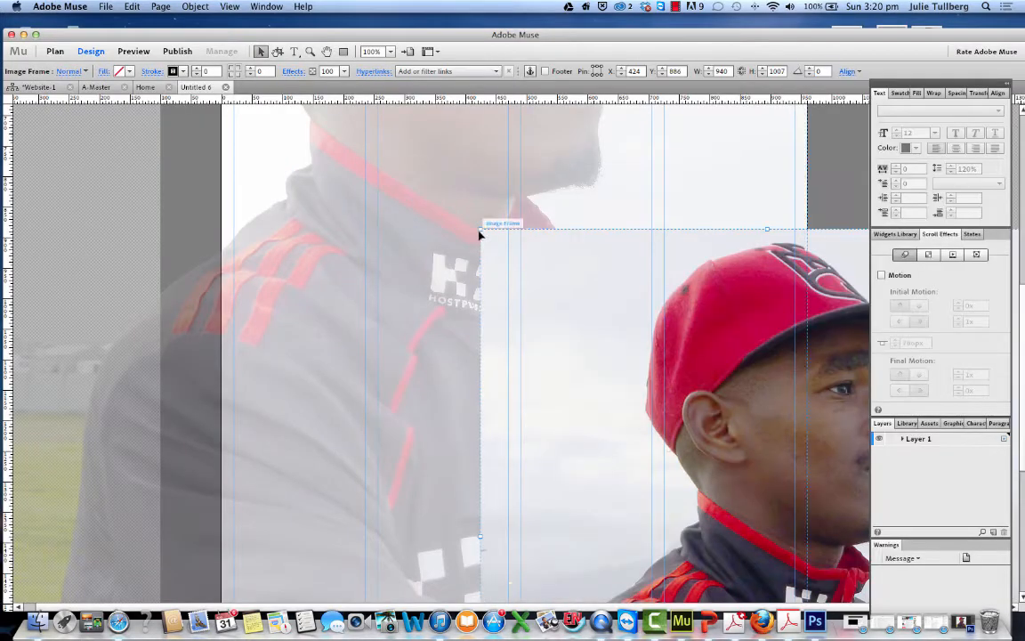
Move the newly placed player image up the page over the faded one, to about X 164, Y 325.
left_click_drag(596, 305, 417, 235)
scroll(517, 308, "up", 5)
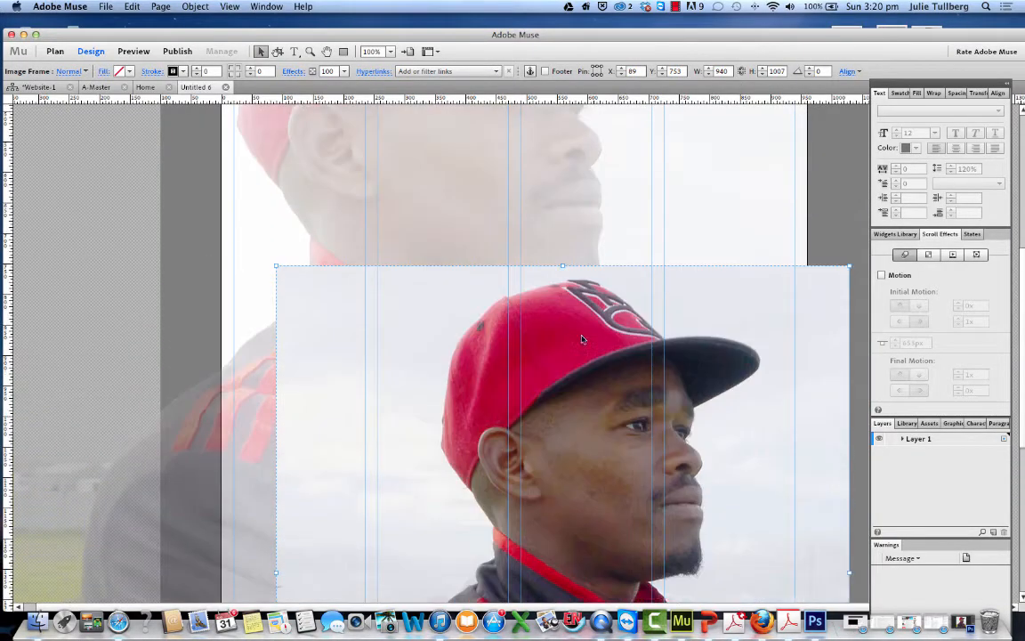
left_click_drag(401, 426, 449, 163)
scroll(451, 290, "down", 1)
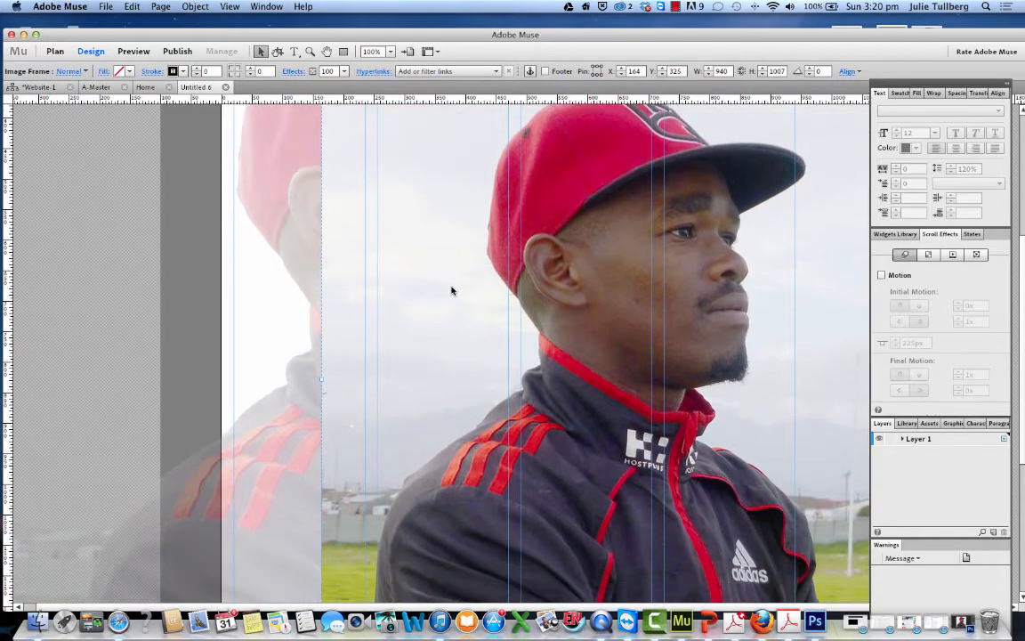
scroll(451, 291, "up", 3)
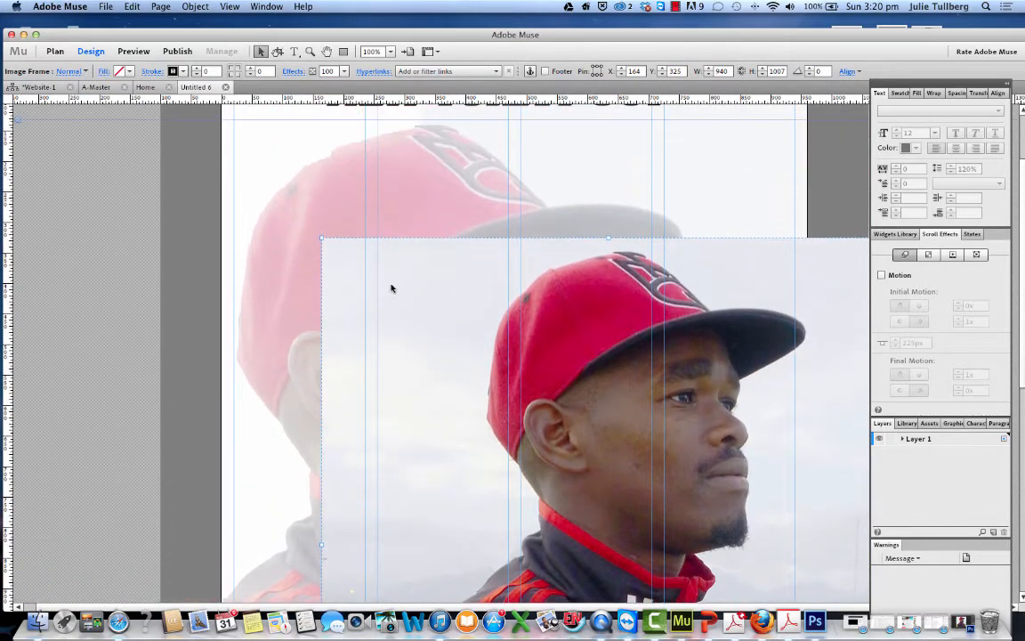
scroll(391, 287, "up", 1)
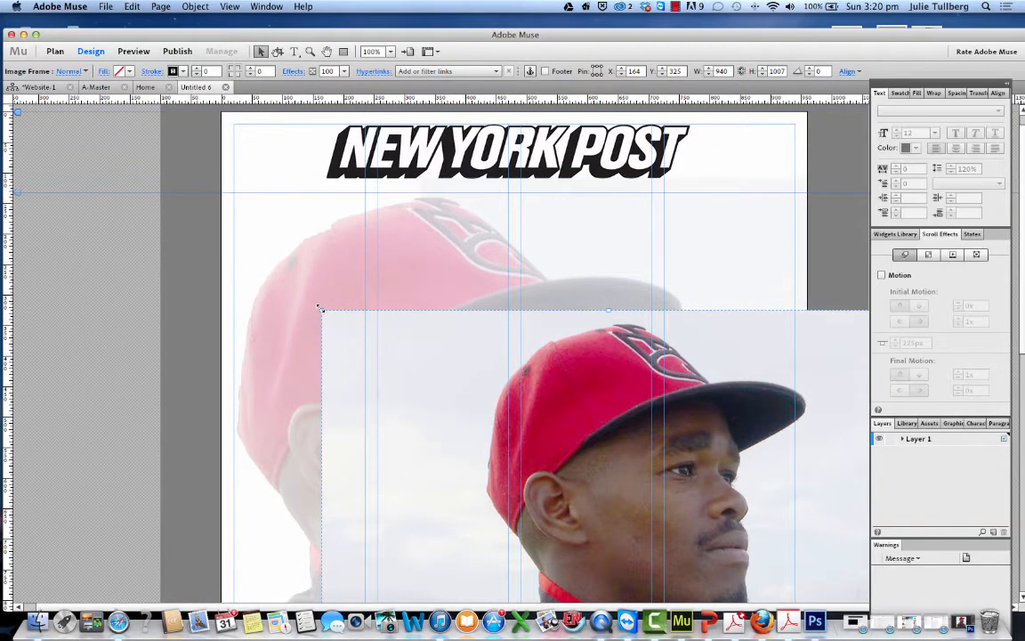
Resize the full-opacity player image proportionally to about 960 by 1028 and align it at X 0, Y 132 below the masthead.
left_click_drag(320, 309, 307, 252)
left_click_drag(369, 339, 328, 284)
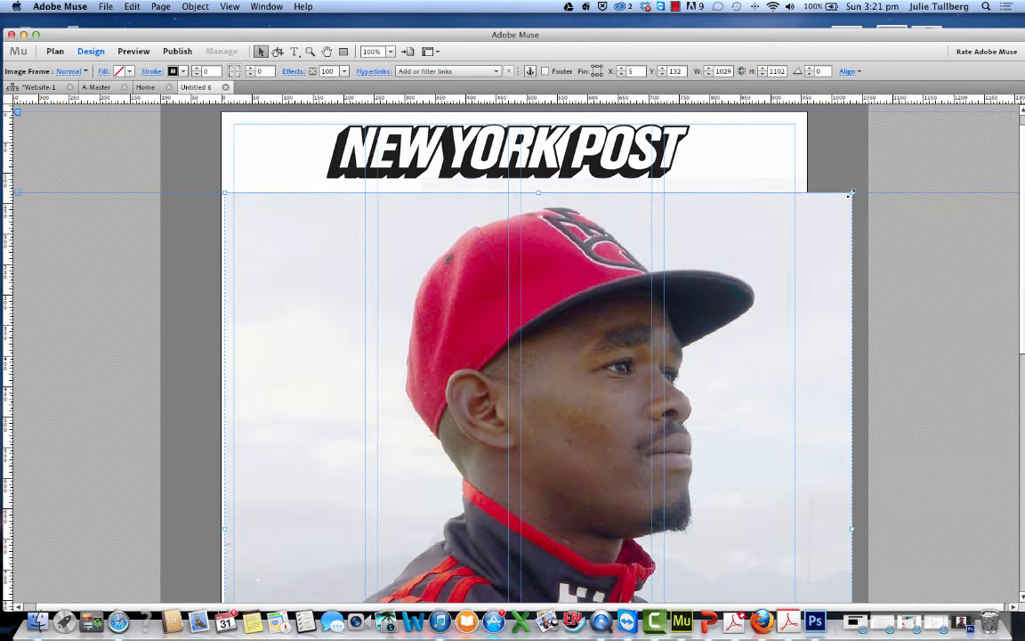
left_click_drag(851, 193, 716, 237)
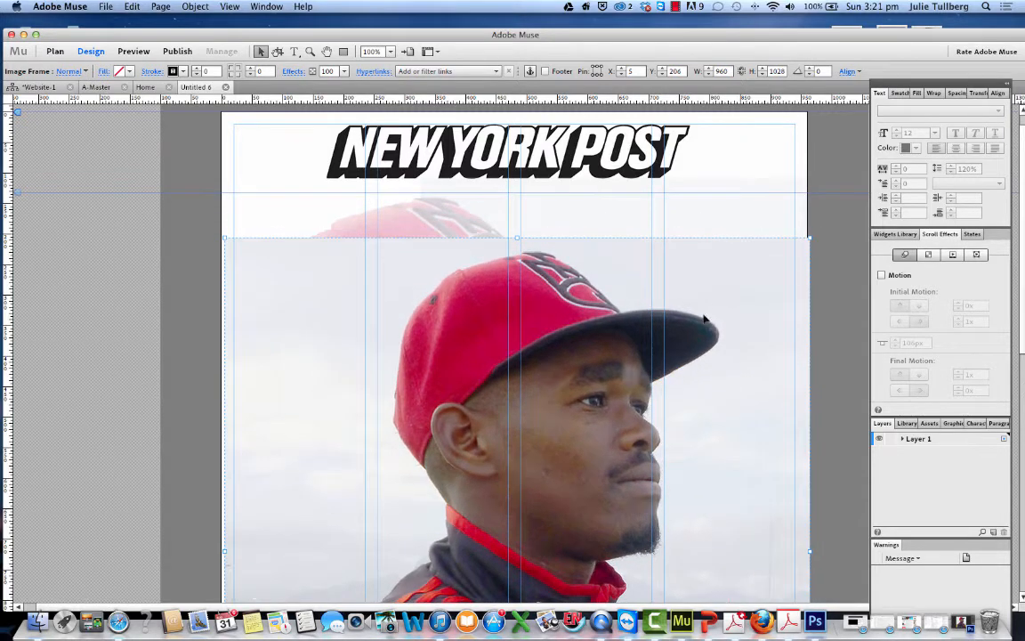
left_click_drag(704, 318, 715, 250)
Move the faded image to about X -83, Y 314 and bring it in front of the full-opacity player image.
left_click_drag(755, 184, 825, 276)
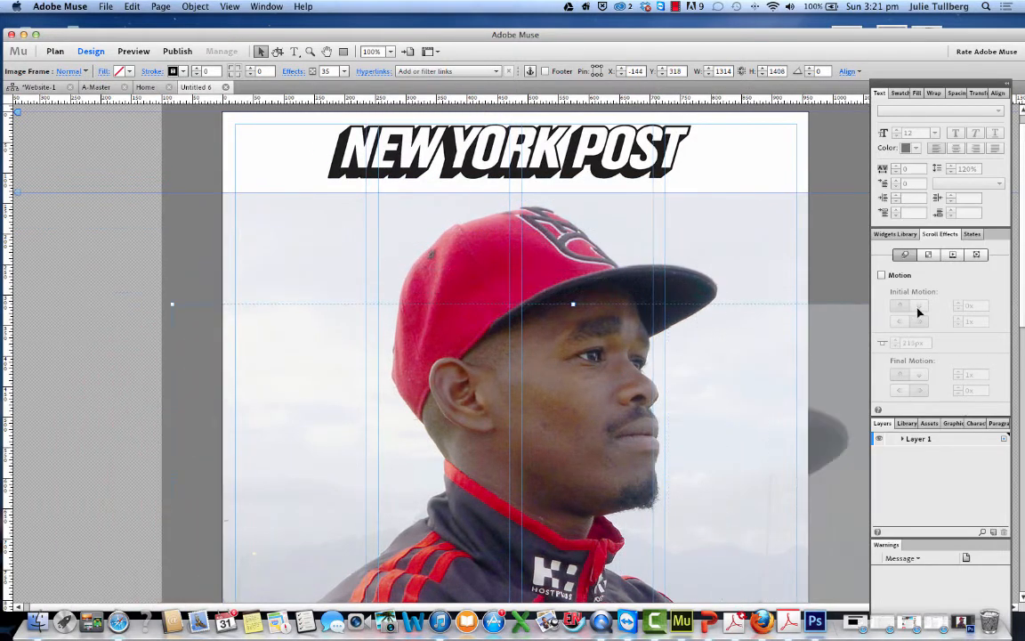
right_click(863, 324)
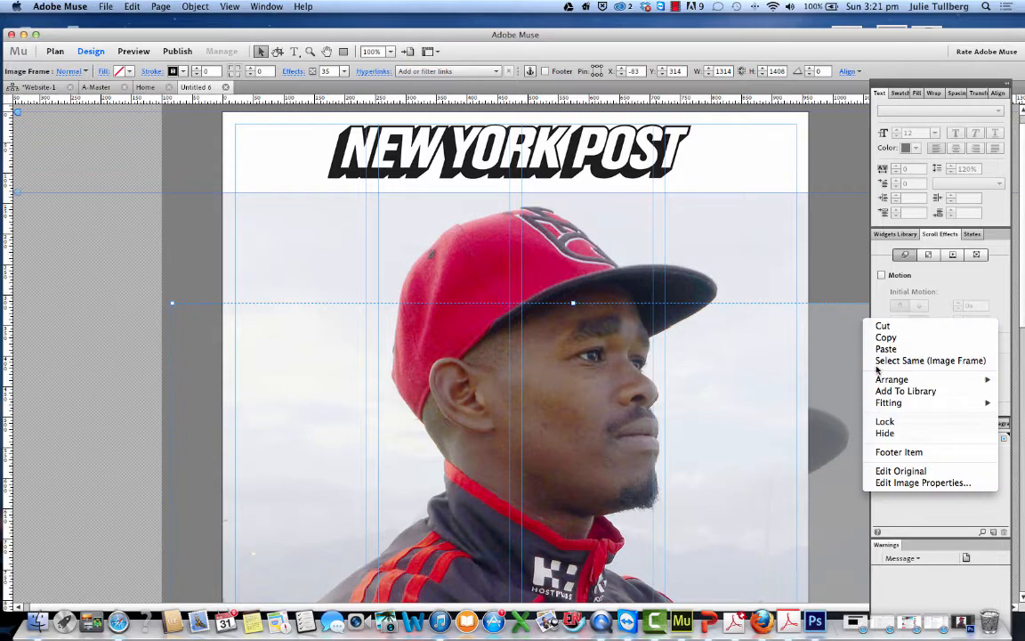
mouse_move(888, 380)
left_click(820, 380)
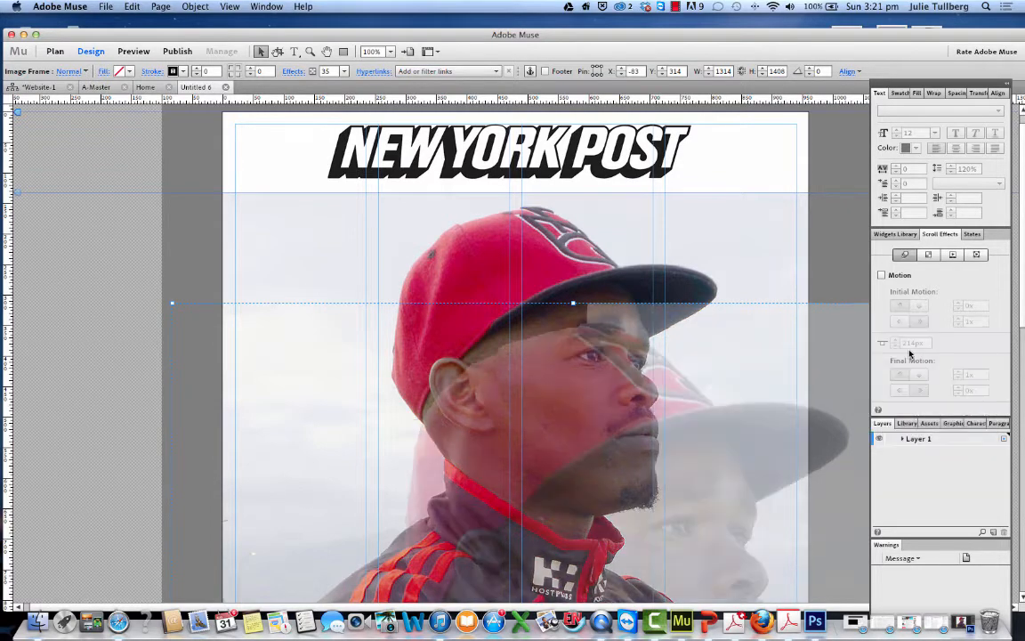
Move the full-opacity player image partly off the page's left side, to about X -306, Y 132.
key("Tab")
key("Tab")
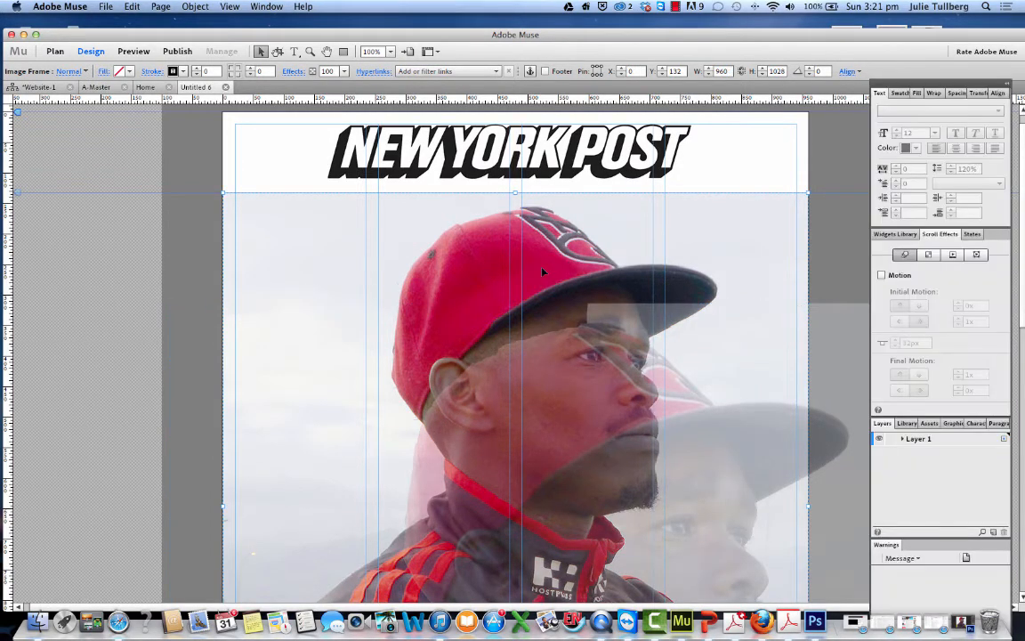
left_click_drag(540, 271, 316, 241)
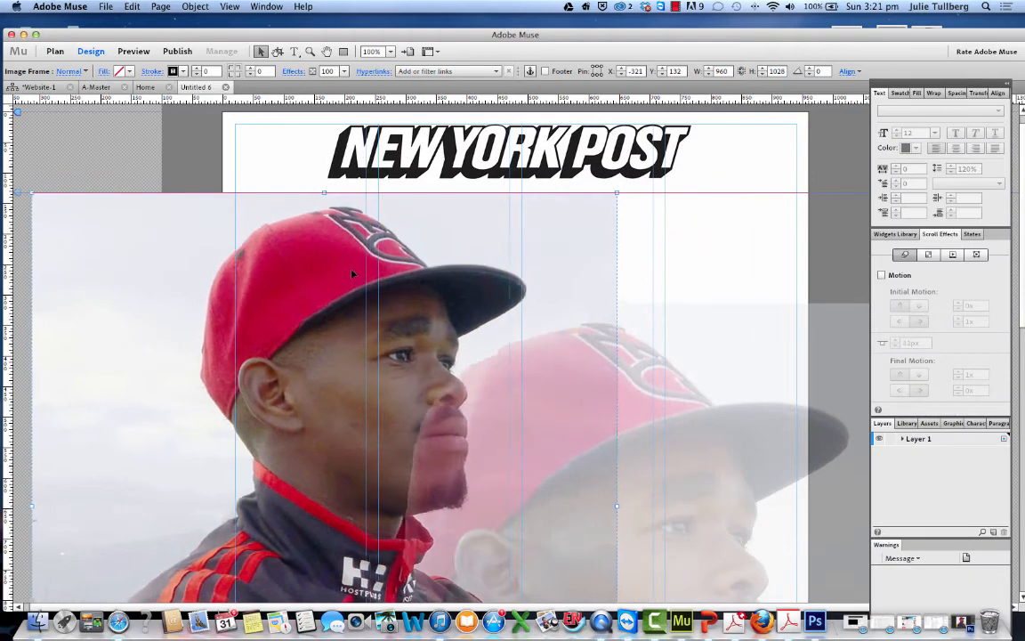
scroll(629, 394, "down", 3)
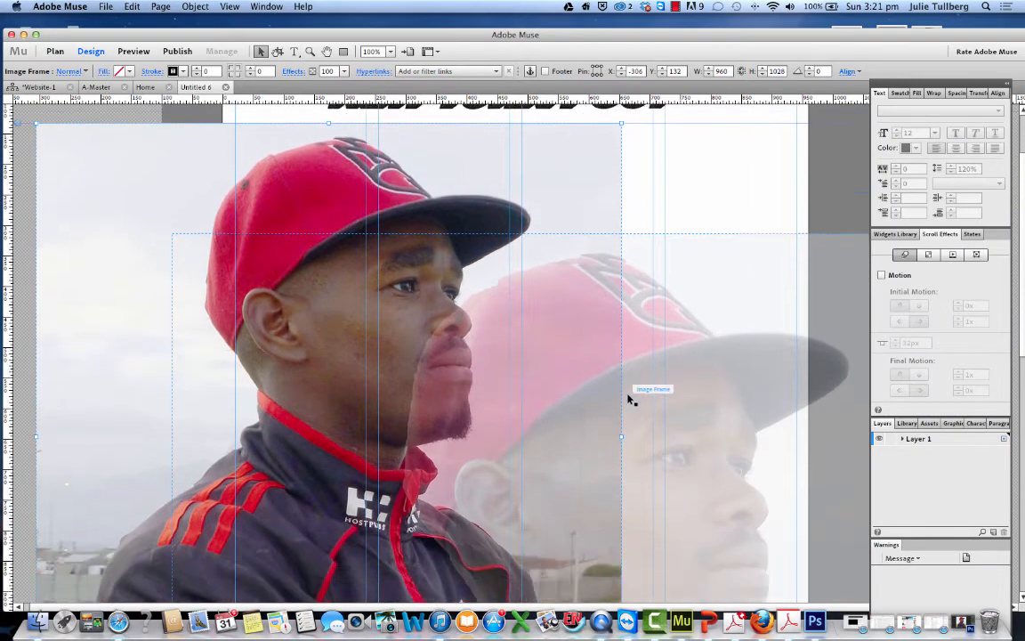
Enlarge the full-opacity image proportionally to about 1327 by 1422, with its left side at X -367 and right side at the page's right edge.
left_click_drag(620, 425, 811, 445)
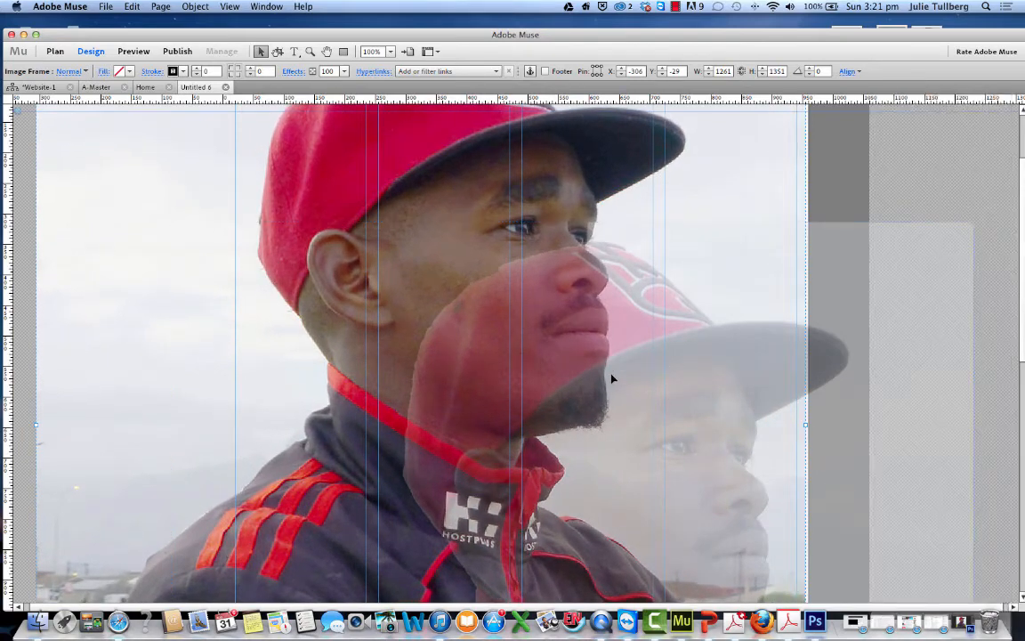
left_click_drag(611, 377, 557, 386)
scroll(668, 392, "up", 3)
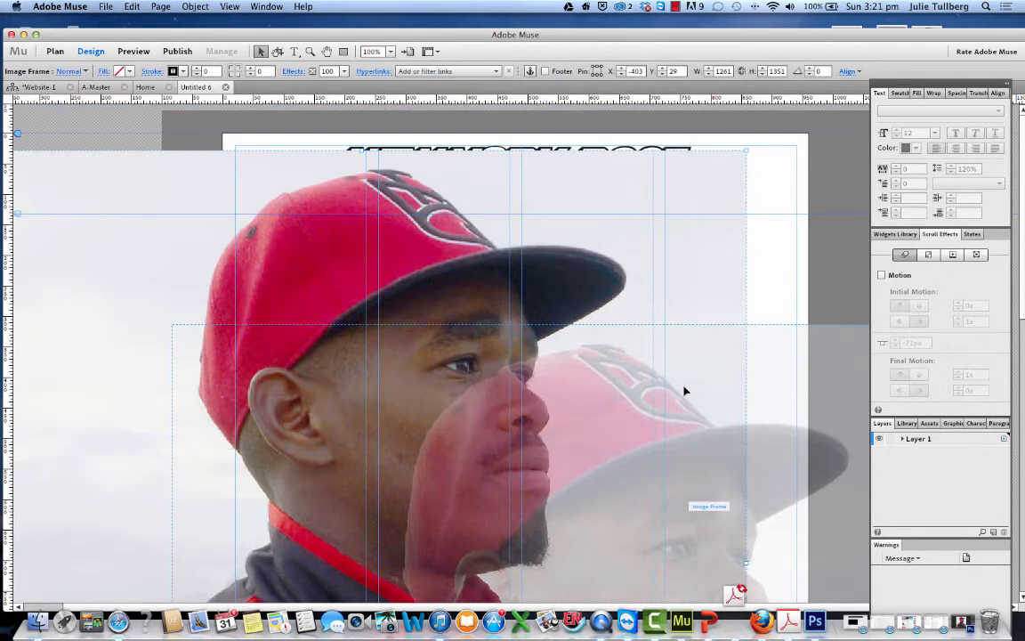
left_click_drag(615, 323, 638, 384)
scroll(669, 429, "down", 5)
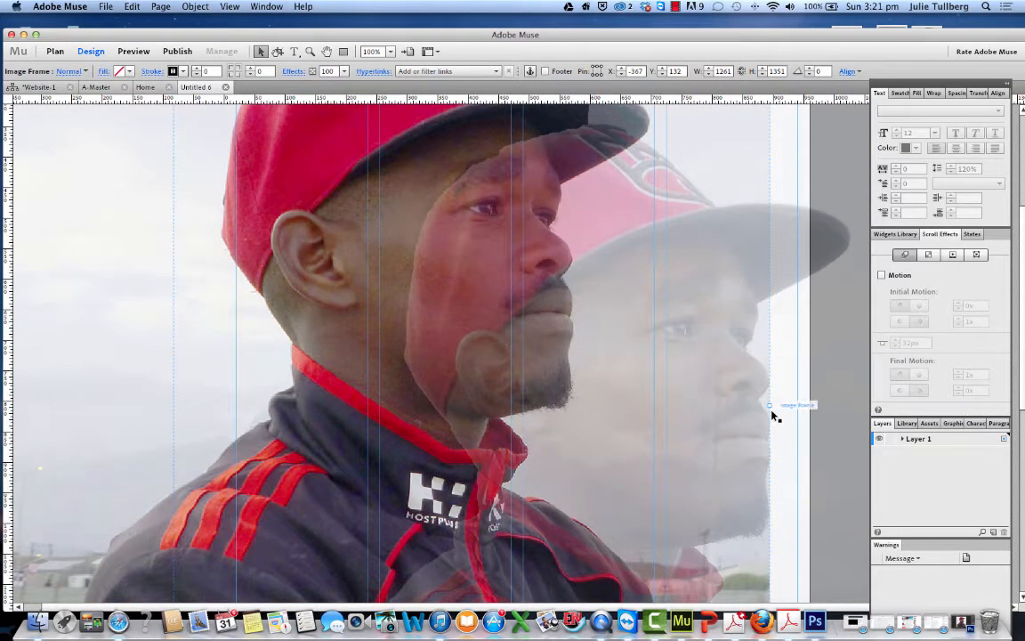
left_click_drag(770, 405, 807, 406)
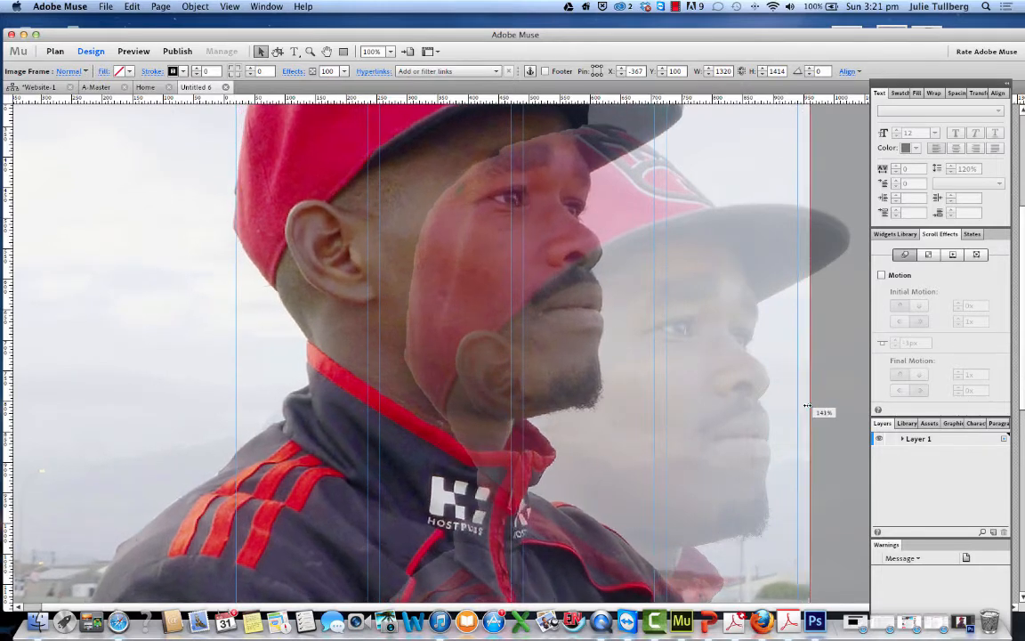
Send the faded player image behind the full-opacity one.
right_click(663, 407)
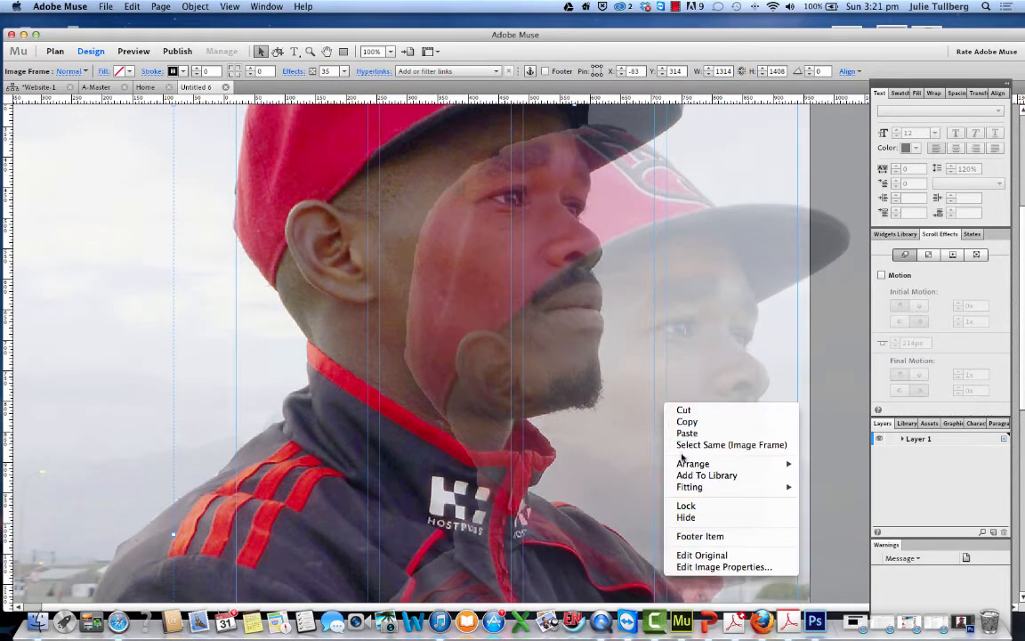
mouse_move(692, 466)
left_click(818, 463)
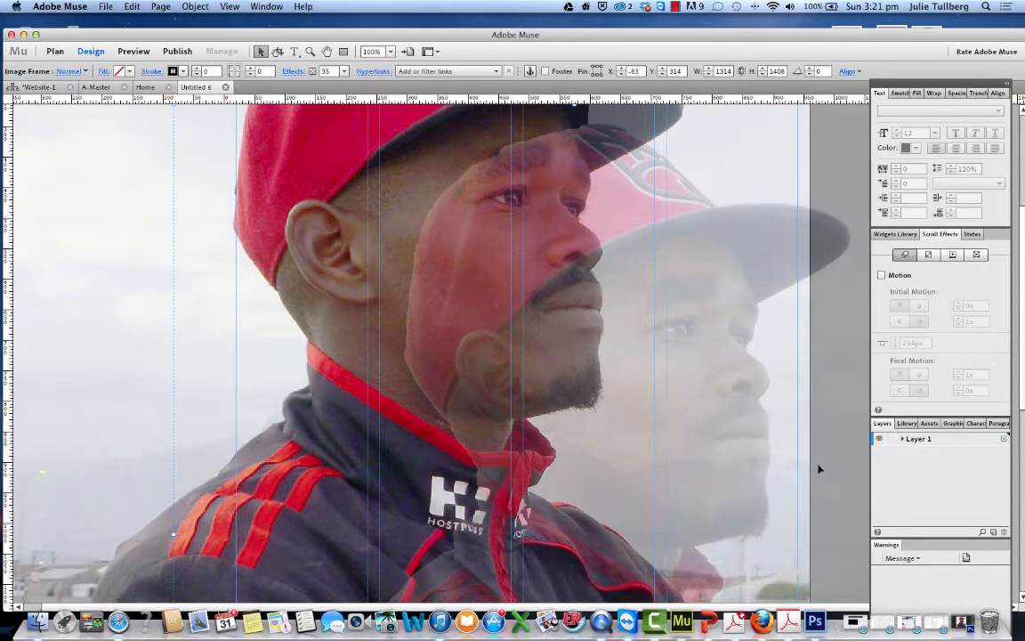
Move the full-opacity player image straight down to Y 132 so that its top edge sits just below the masthead.
scroll(659, 398, "up", 5)
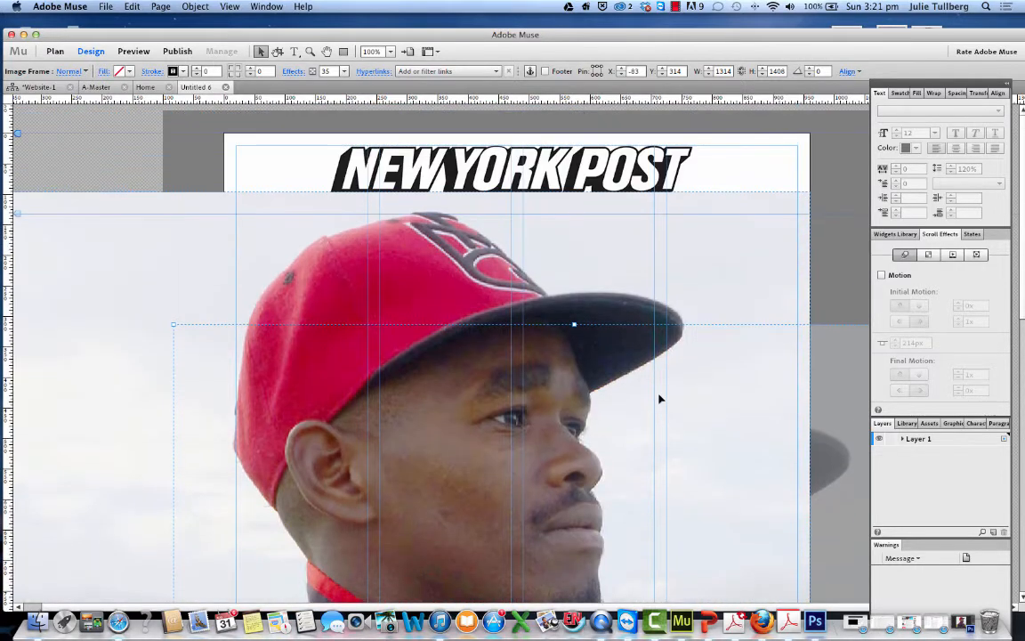
scroll(659, 398, "down", 3)
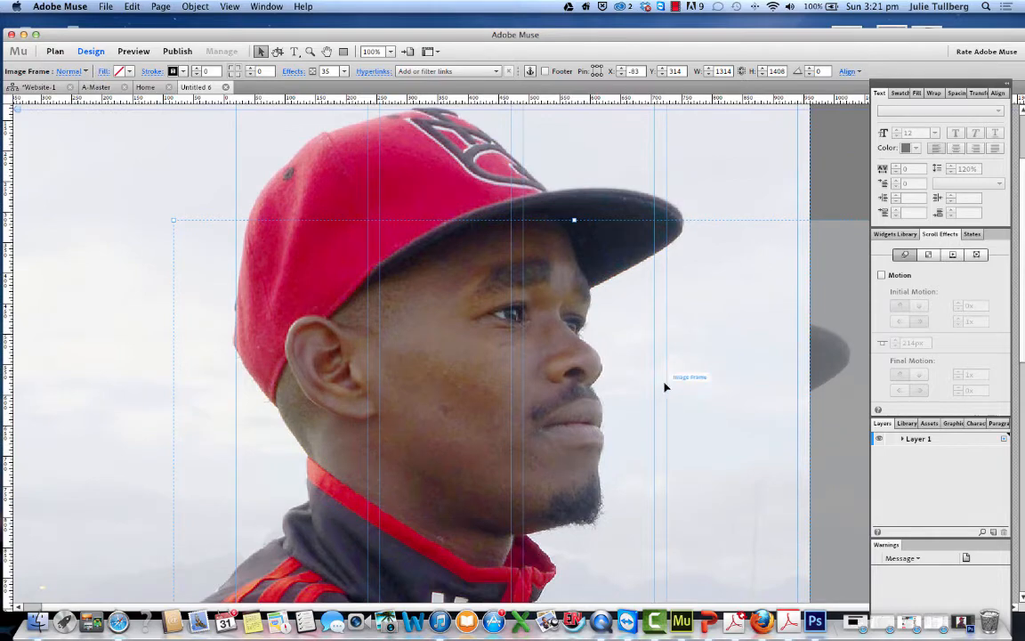
scroll(665, 386, "down", 15)
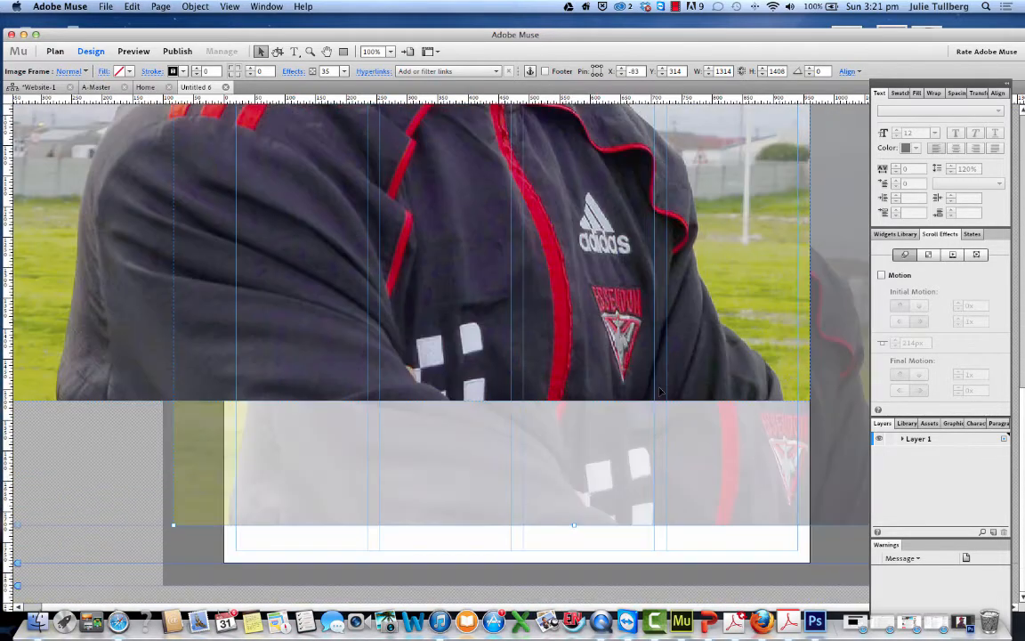
scroll(660, 392, "up", 15)
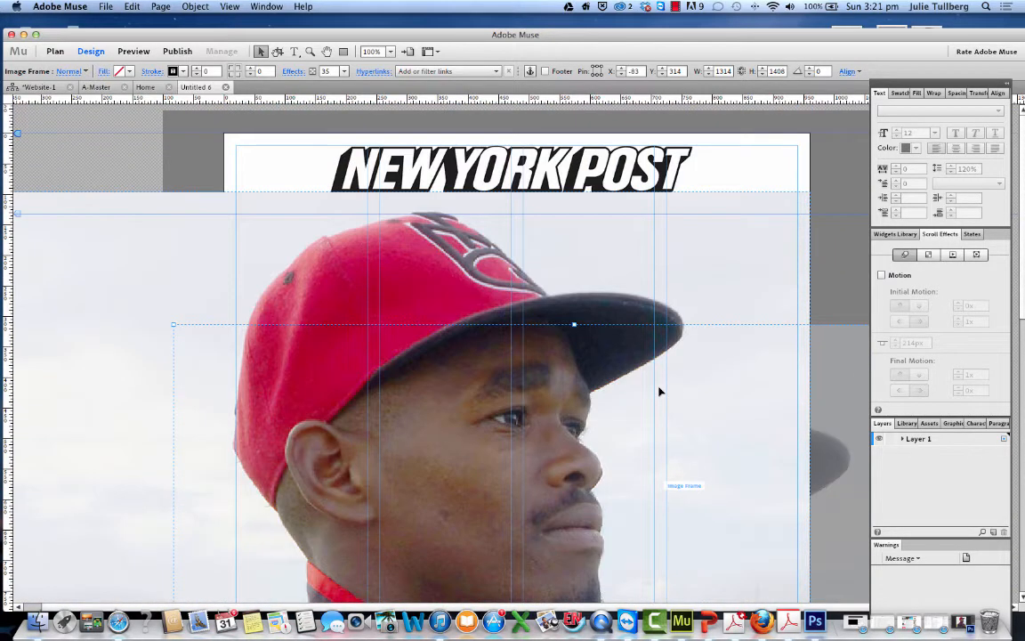
left_click_drag(617, 272, 617, 290)
scroll(649, 393, "down", 12)
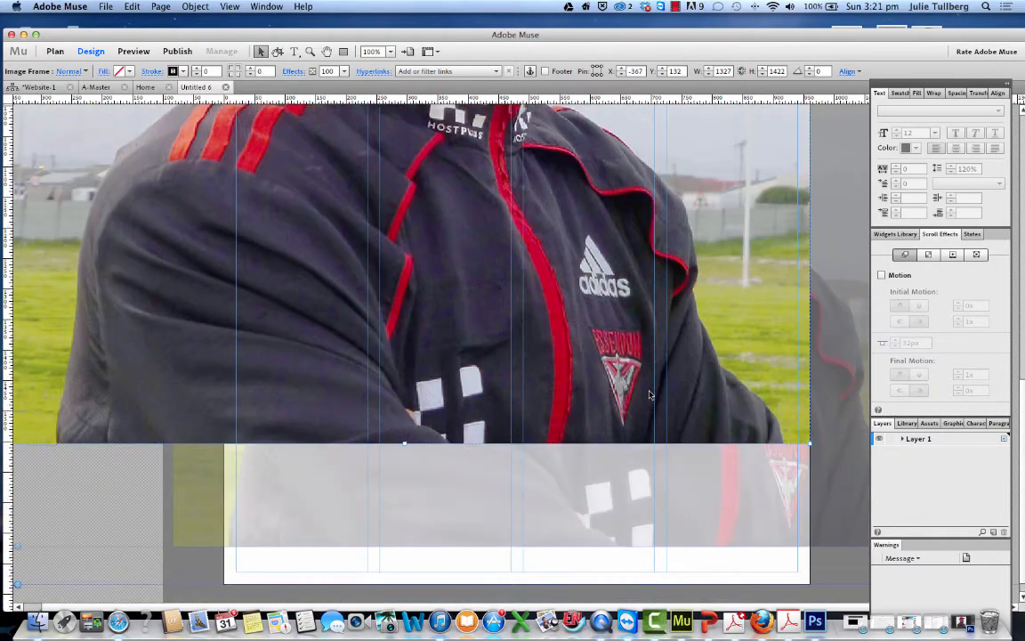
scroll(650, 394, "up", 6)
scroll(650, 394, "up", 3)
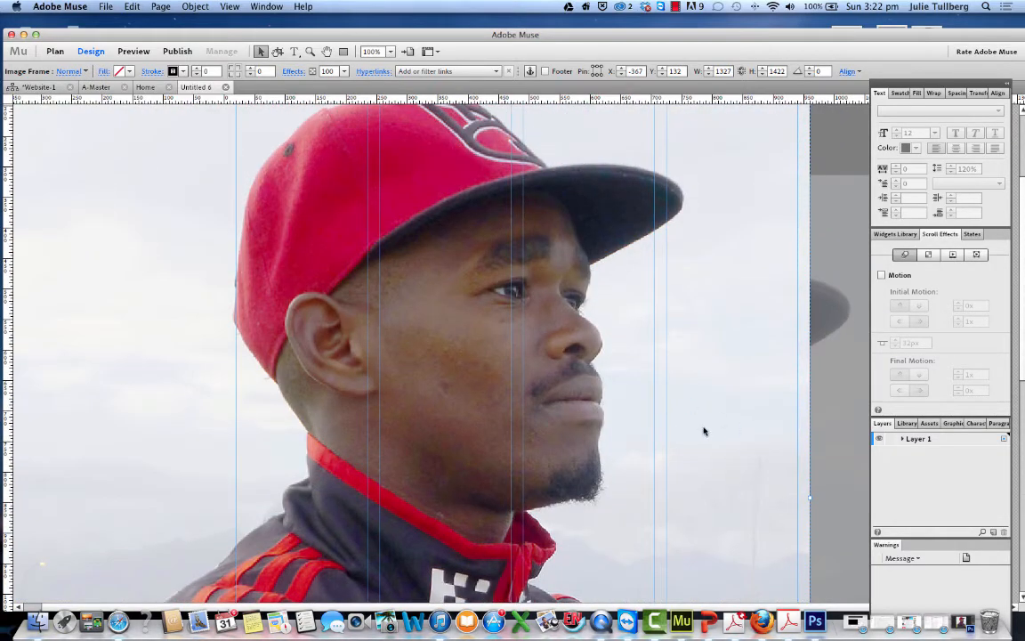
scroll(703, 432, "down", 7)
scroll(693, 429, "up", 6)
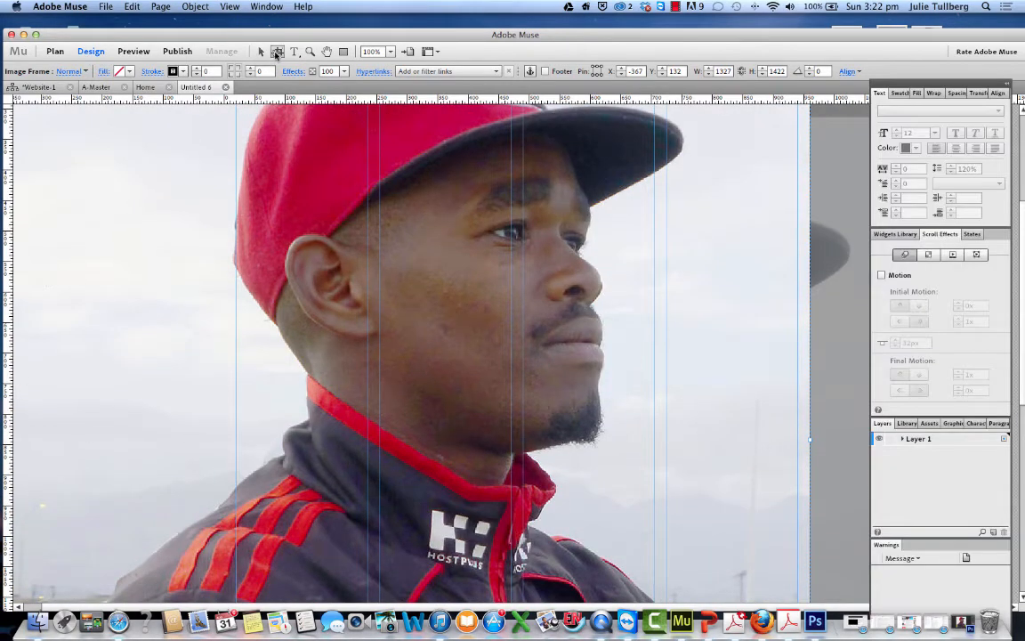
Crop the full-opacity player image's left side to the page's left edge at X 0, Y 132, leaving the frame 895 wide.
left_click(277, 53)
scroll(49, 240, "up", 5)
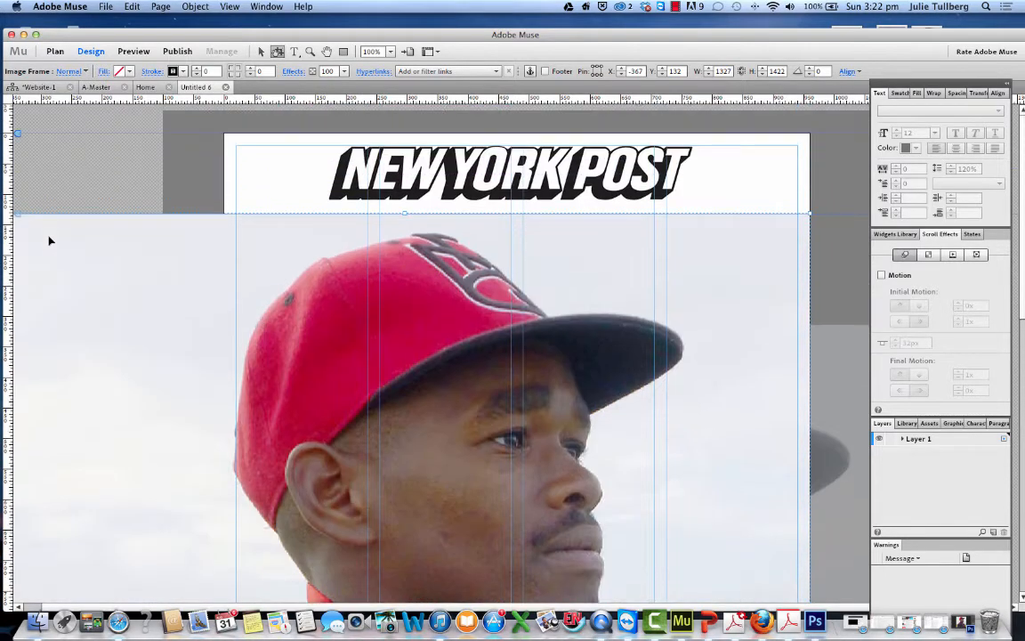
left_click_drag(56, 236, 119, 232)
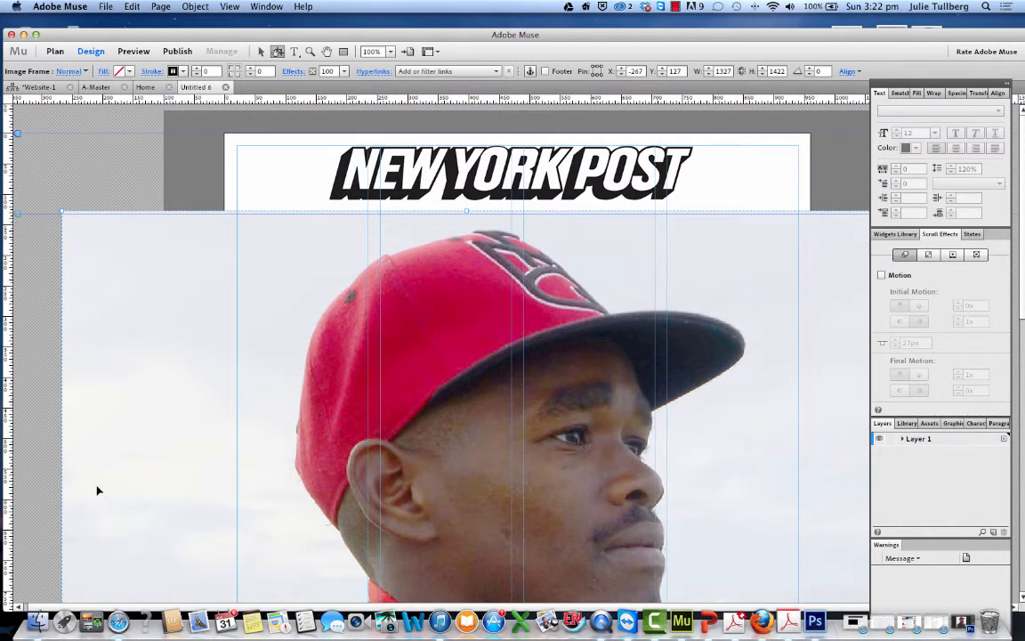
scroll(78, 499, "down", 5)
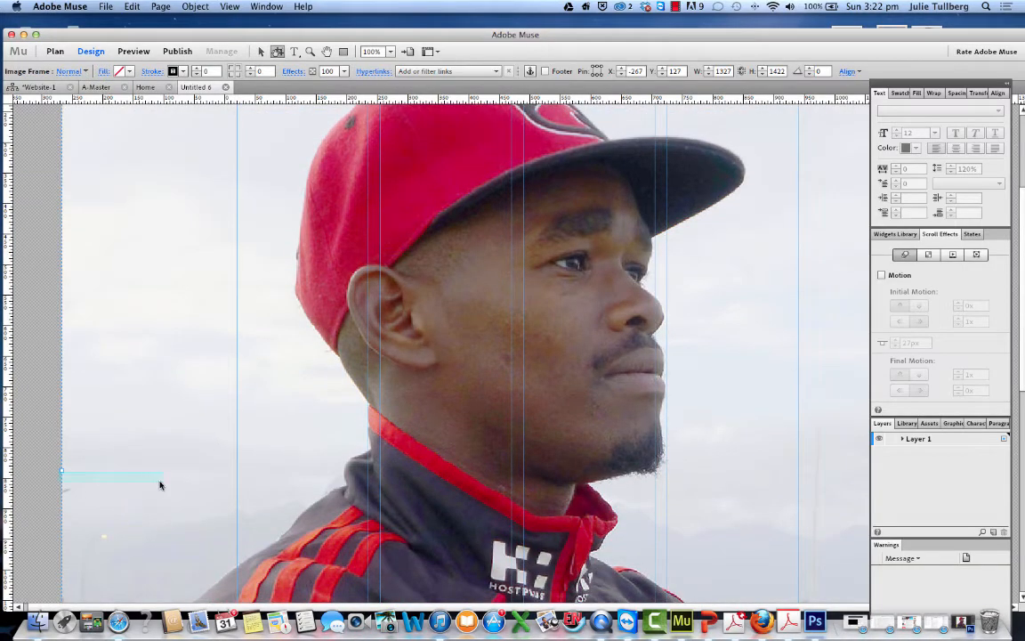
left_click_drag(62, 470, 233, 454)
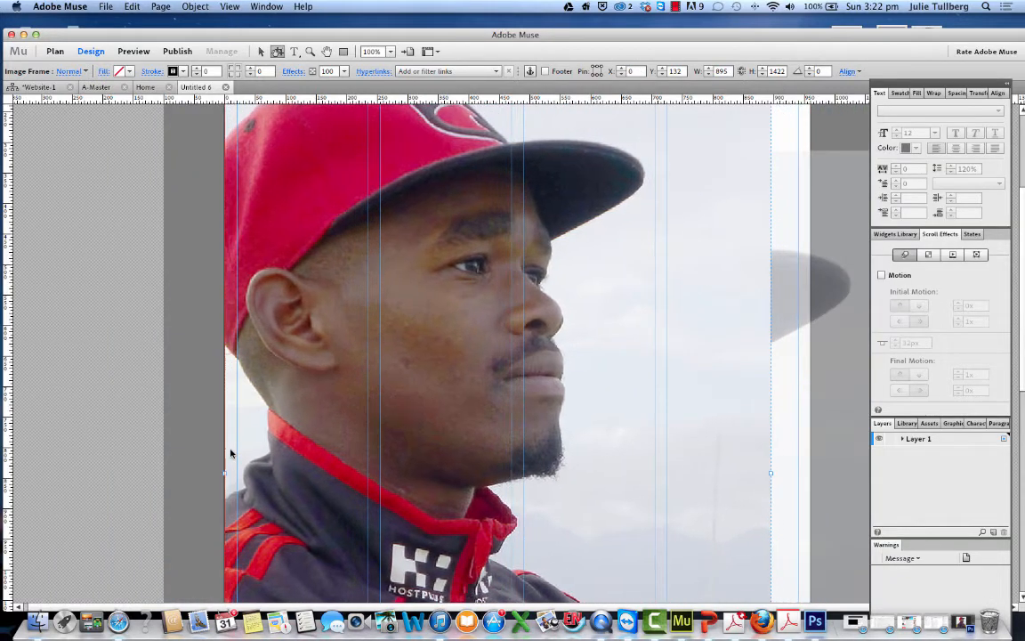
scroll(582, 482, "up", 3)
scroll(749, 506, "down", 4)
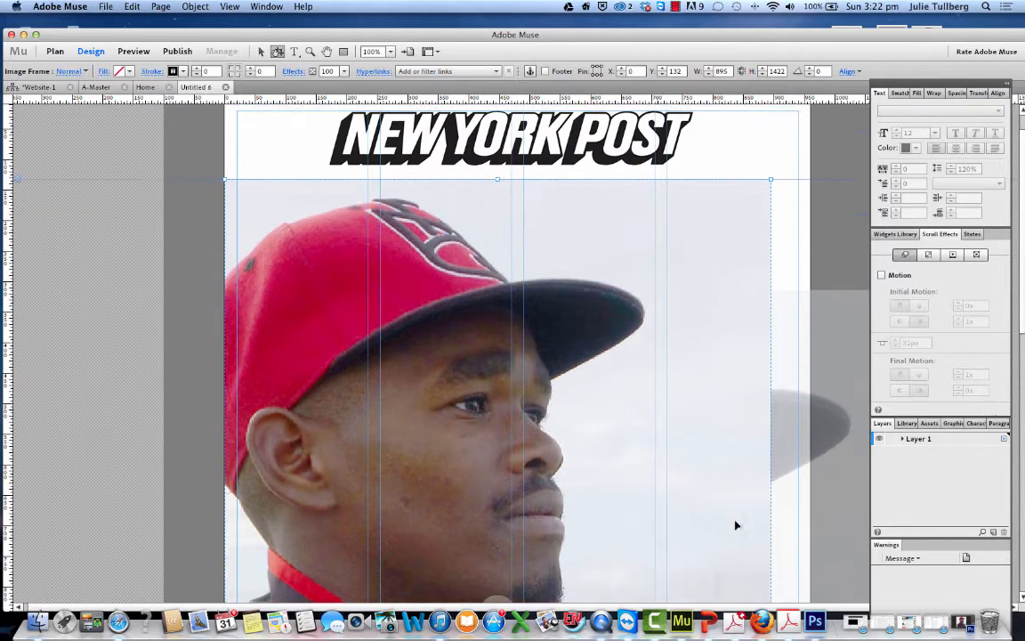
Shift the cropped player image right and adjust both frame sides so it spans the page at X 0, width 960.
left_click_drag(766, 508, 809, 508)
scroll(531, 473, "up", 4)
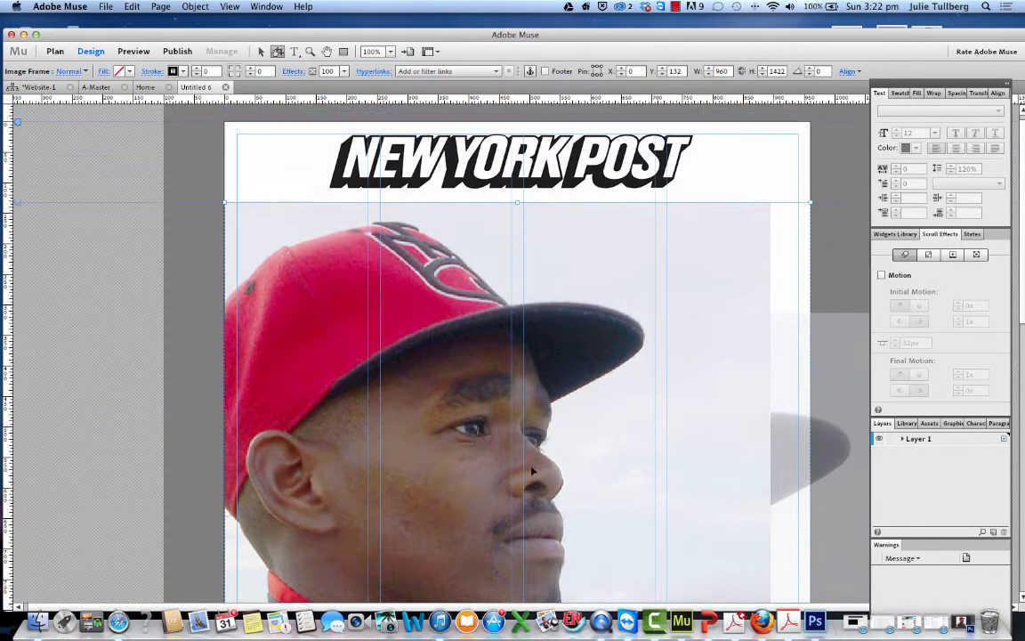
scroll(696, 510, "down", 4)
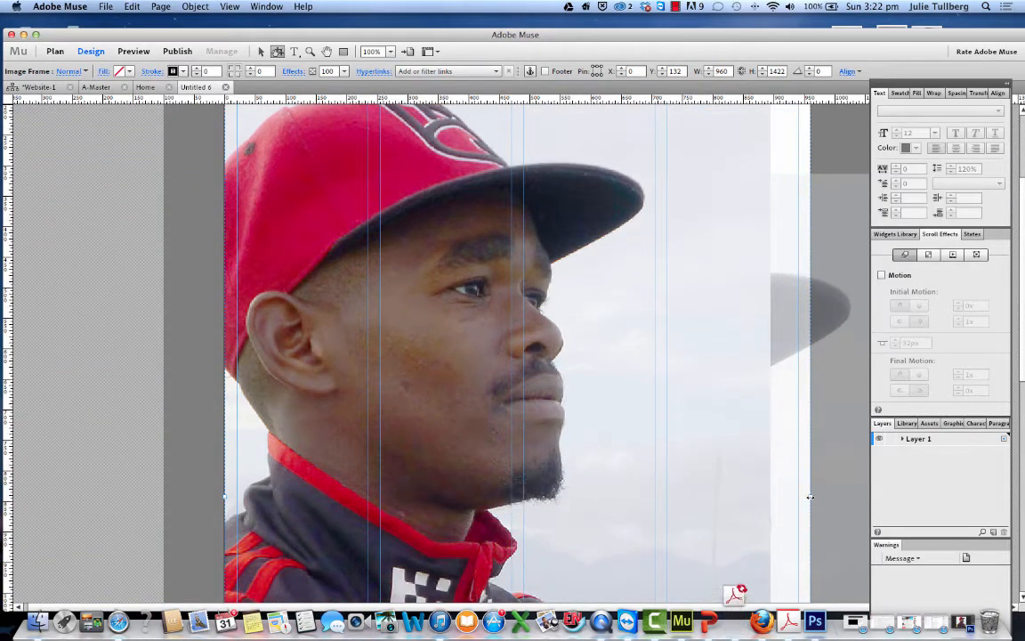
left_click_drag(810, 503, 803, 498)
left_click_drag(717, 500, 756, 497)
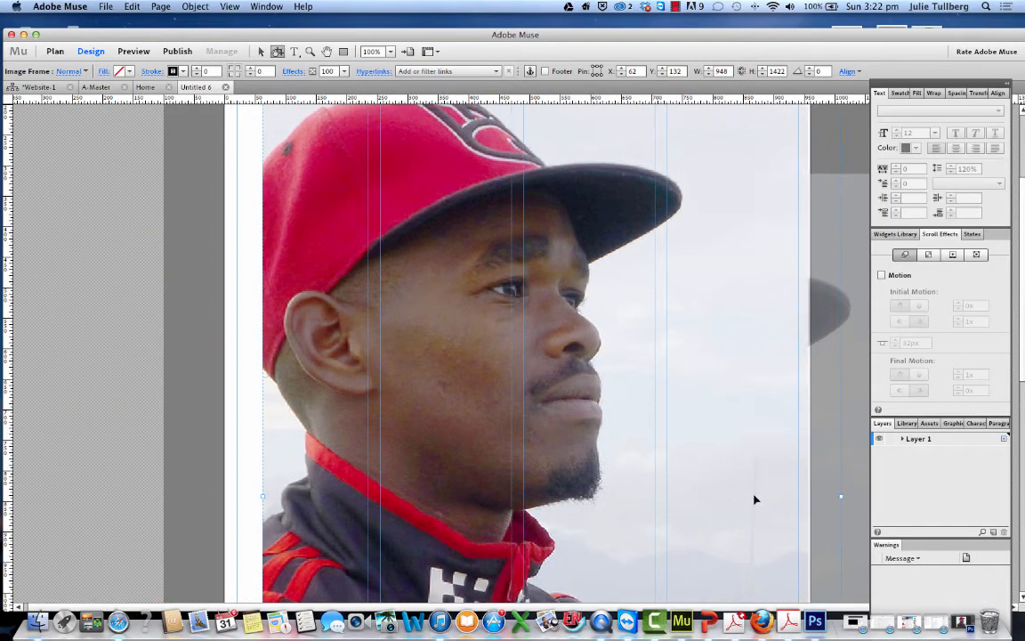
left_click_drag(266, 497, 236, 497)
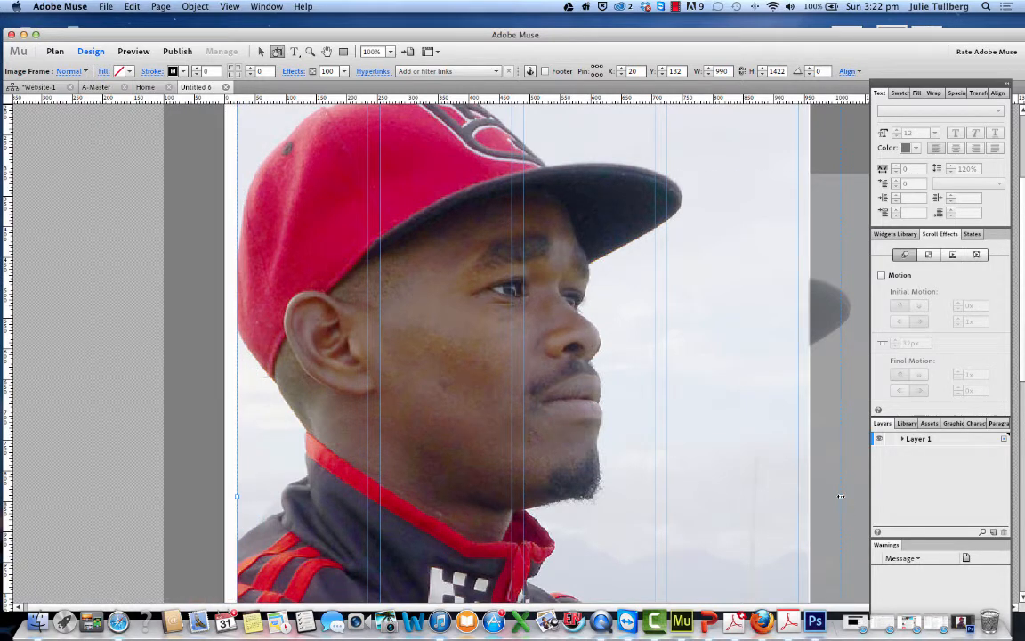
left_click_drag(840, 496, 810, 497)
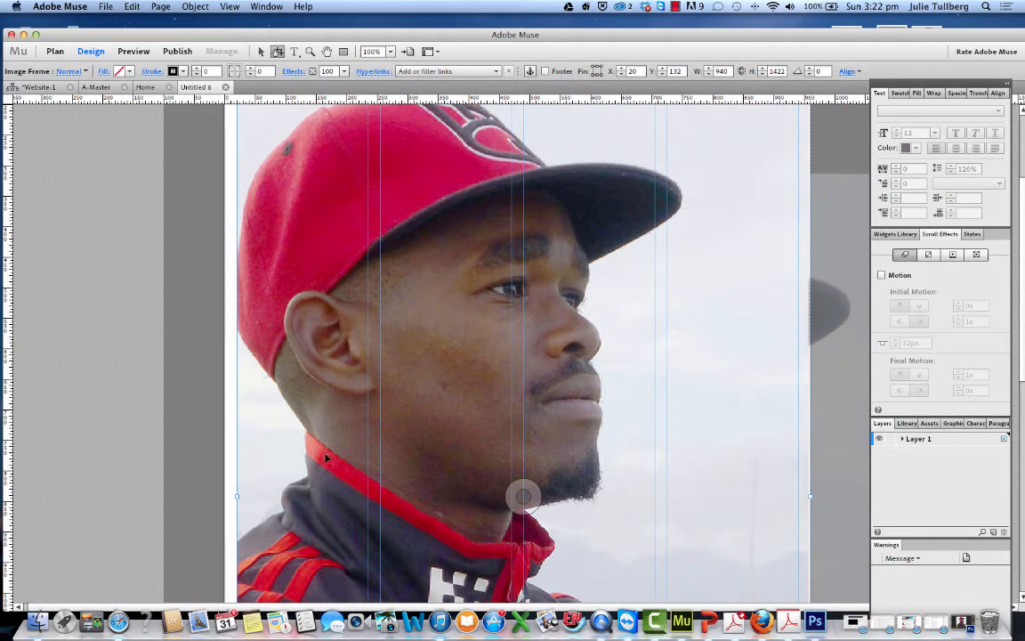
left_click_drag(237, 495, 225, 495)
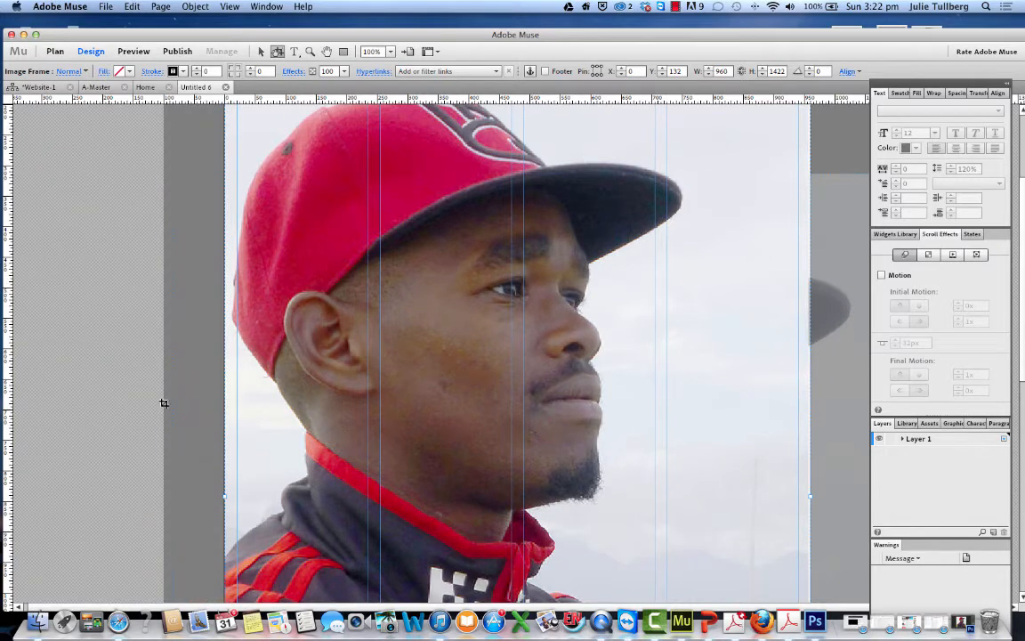
scroll(523, 433, "up", 3)
scroll(522, 433, "up", 2)
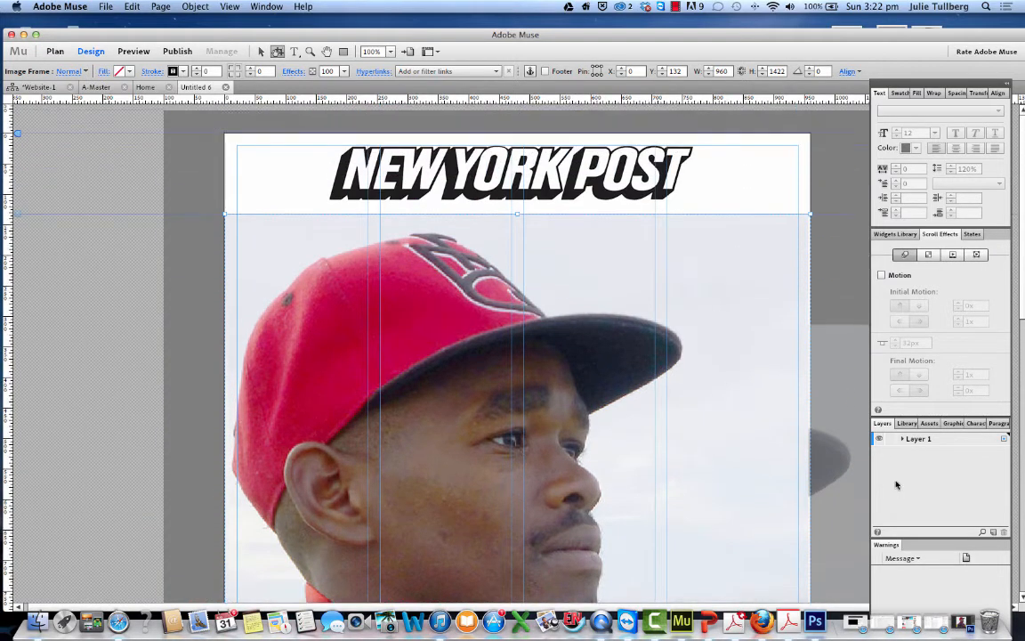
Bring the faded player image in front of the cropped full-opacity one.
left_click(834, 408)
right_click(834, 409)
mouse_move(863, 467)
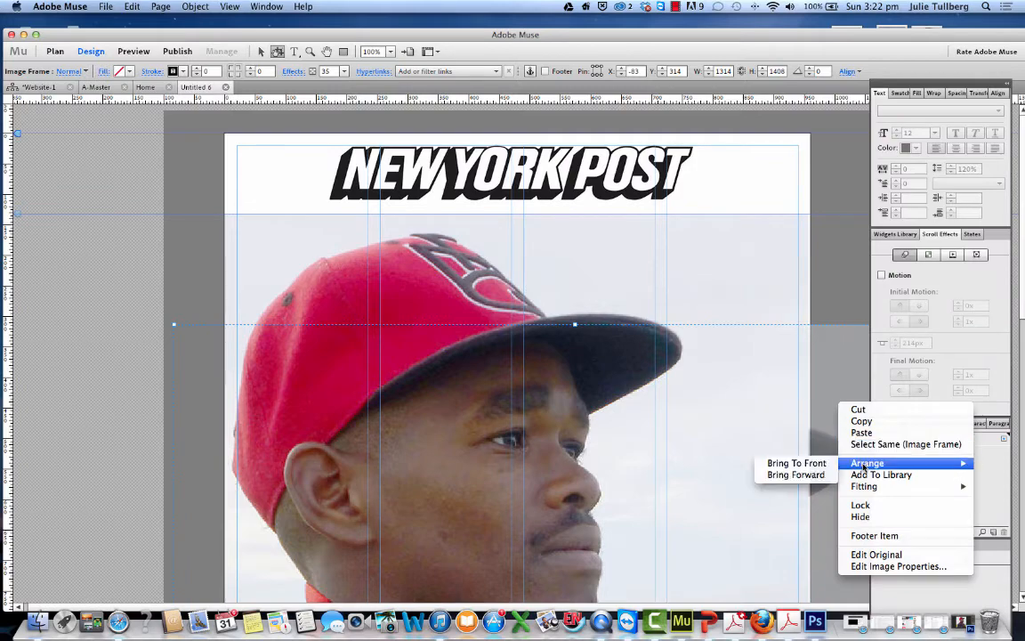
left_click(794, 463)
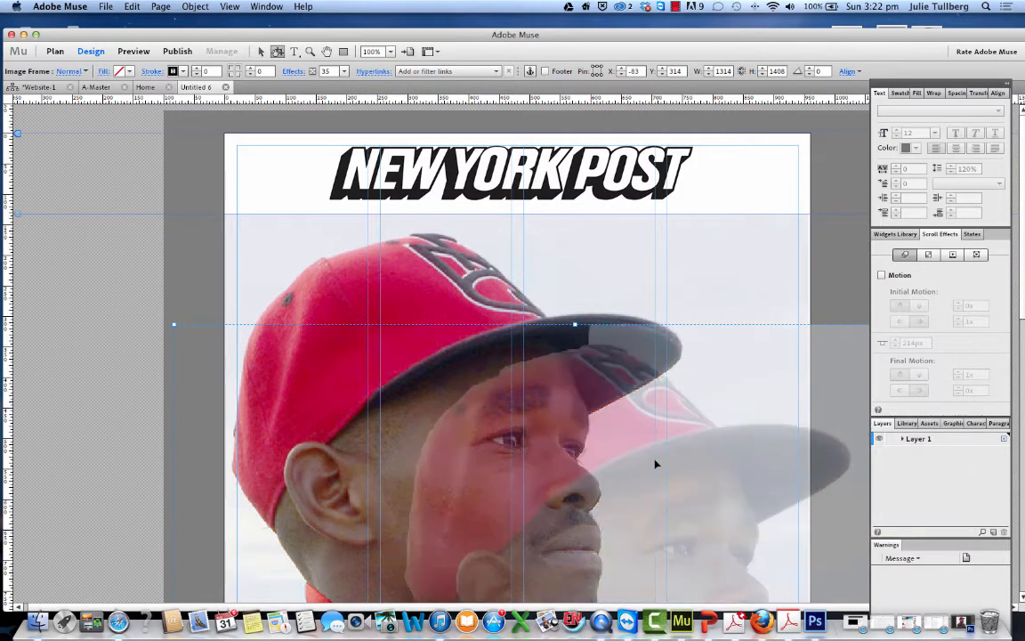
scroll(656, 463, "down", 5)
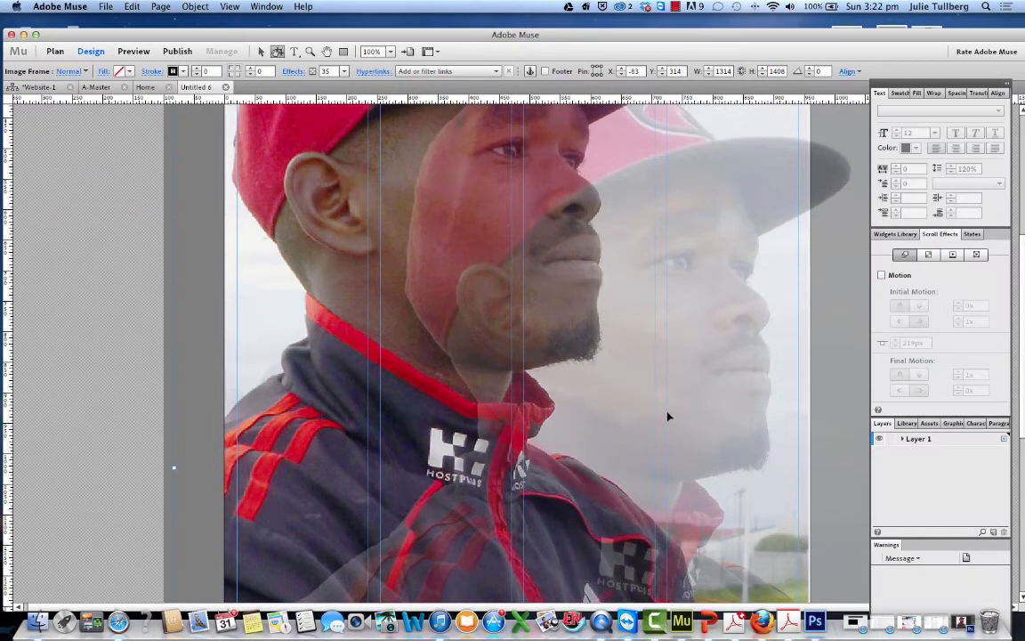
Raise the faded front player image's opacity to 100.
right_click(670, 416)
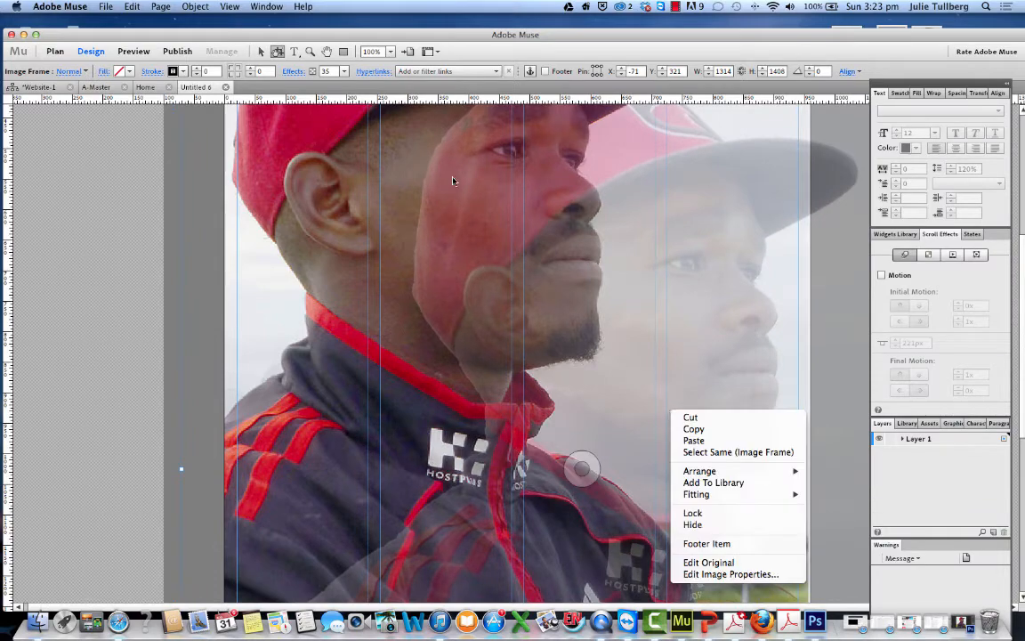
left_click(343, 71)
left_click(345, 71)
left_click_drag(345, 84, 380, 85)
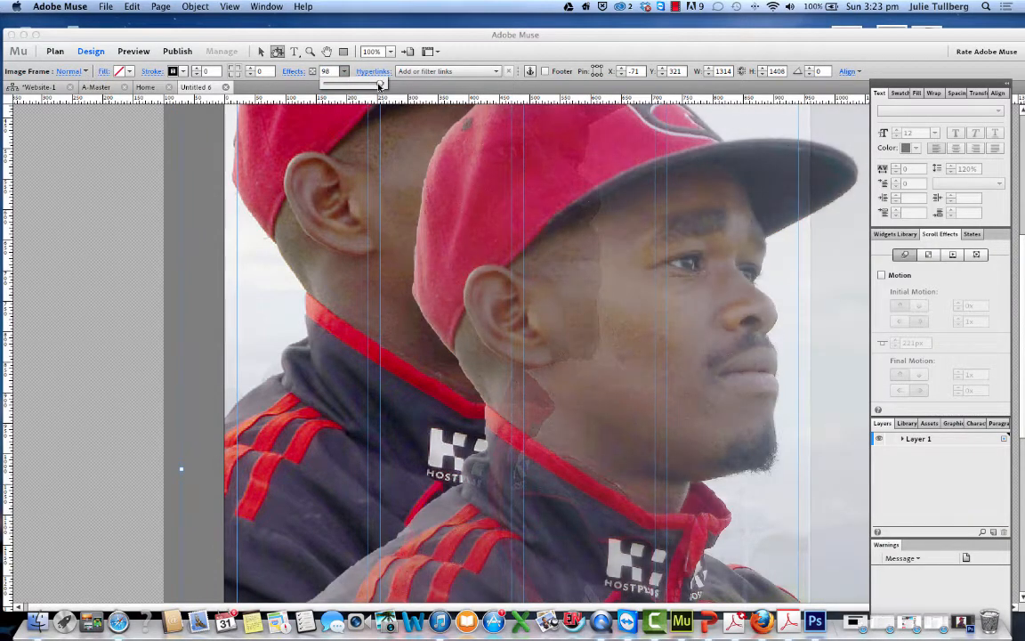
scroll(779, 402, "up", 3)
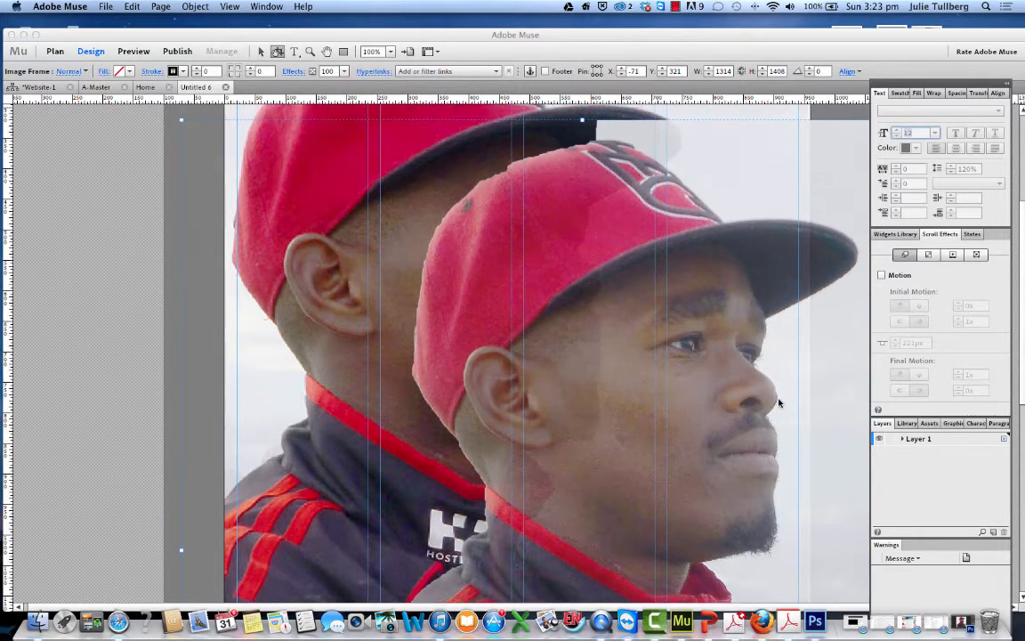
Move the front player image up and slightly left to about X -108, Y 121, near the masthead's lower edge.
left_click_drag(692, 403, 687, 363)
left_click_drag(622, 428, 603, 378)
scroll(627, 435, "up", 5)
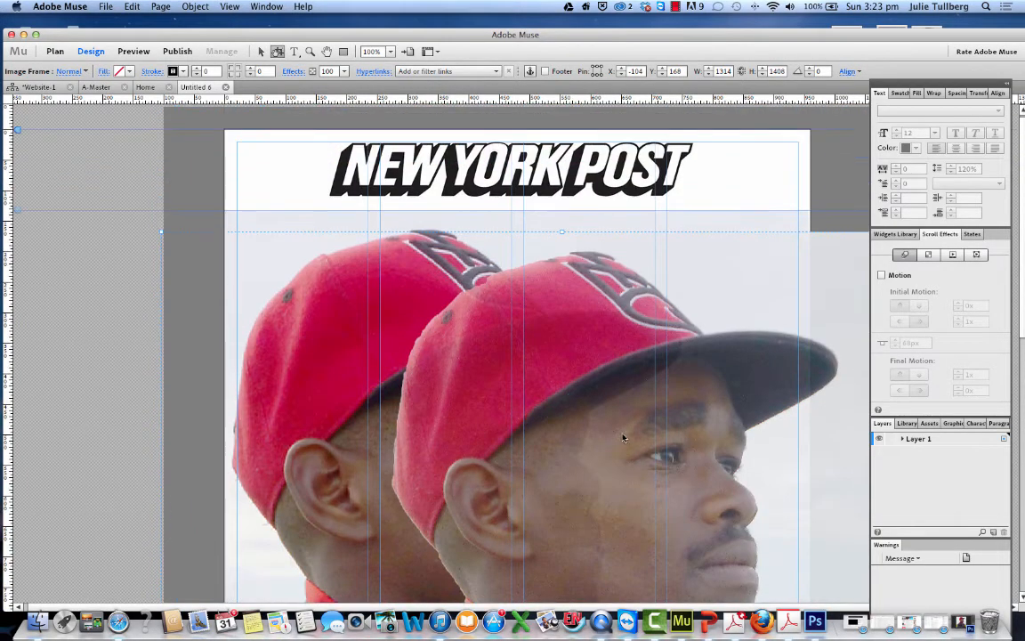
left_click_drag(601, 437, 597, 412)
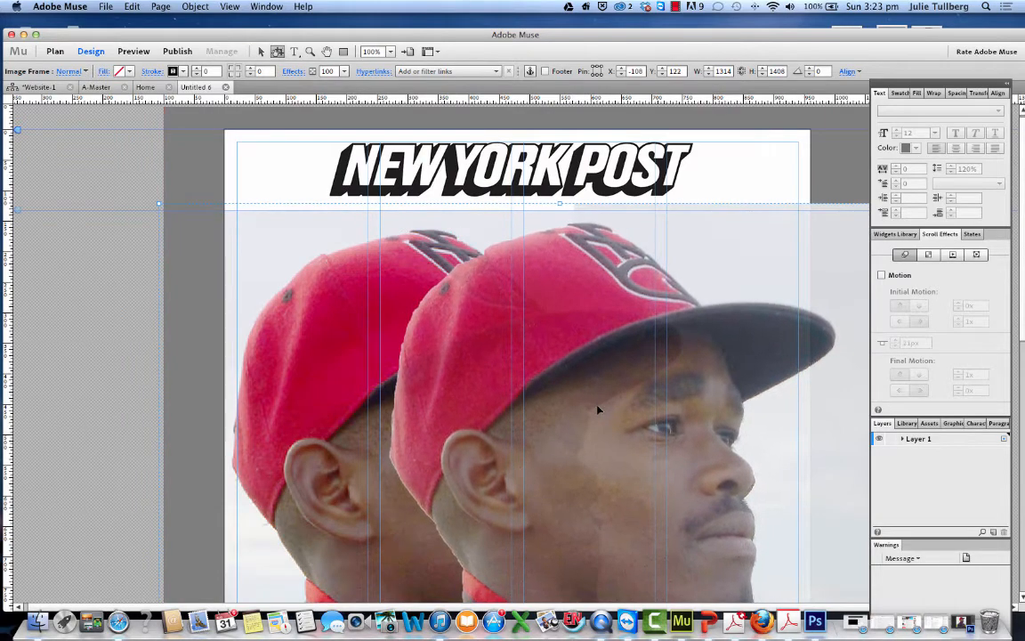
Examine how the two overlapping player images line up from the masthead down to the page's lower end.
scroll(584, 508, "down", 5)
scroll(584, 509, "down", 5)
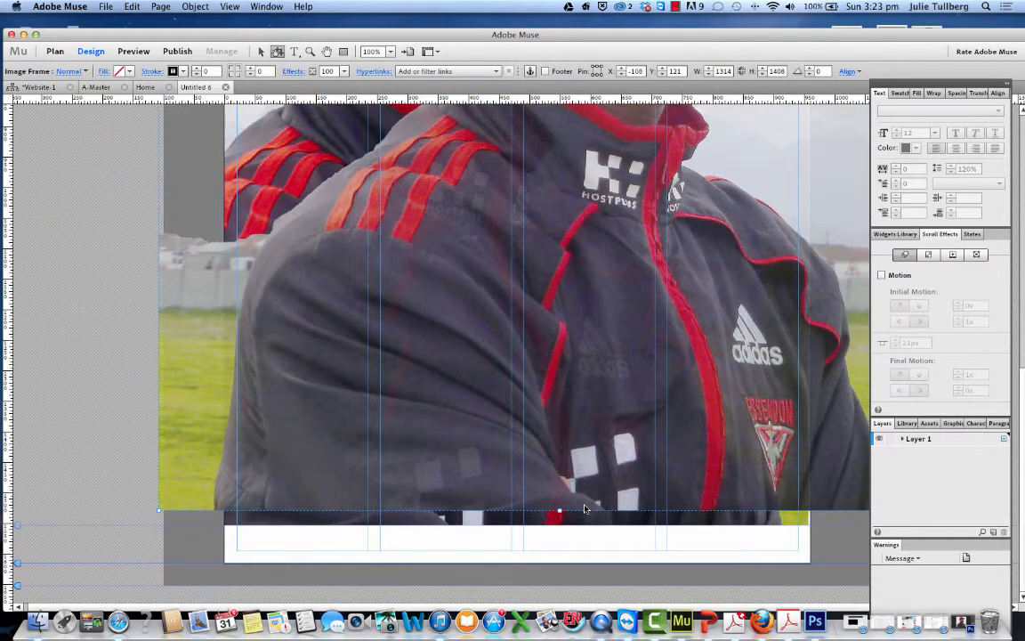
scroll(584, 509, "up", 3)
scroll(585, 509, "up", 5)
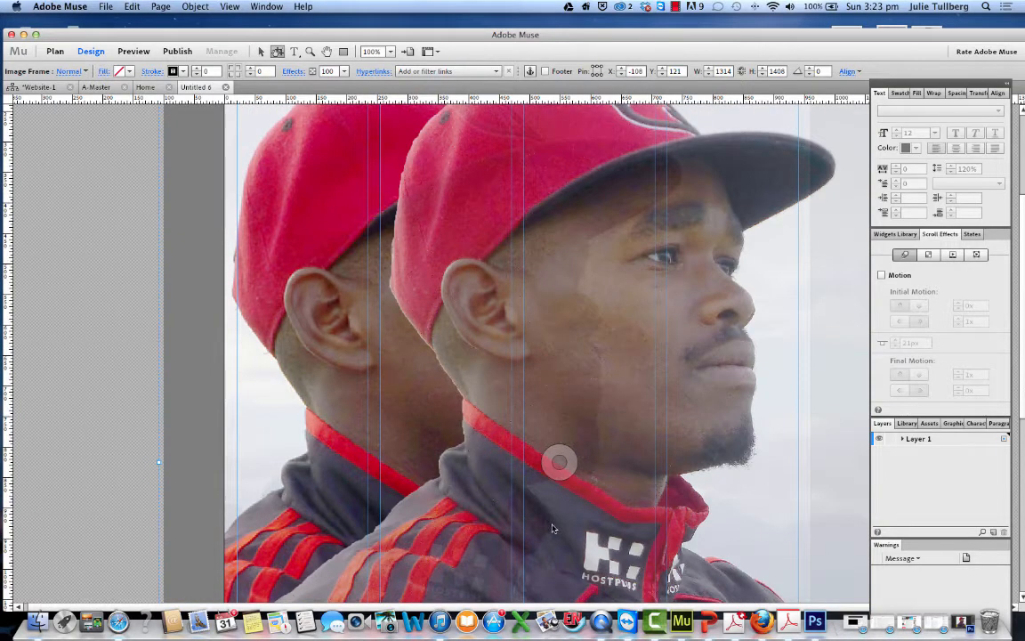
scroll(552, 529, "down", 3)
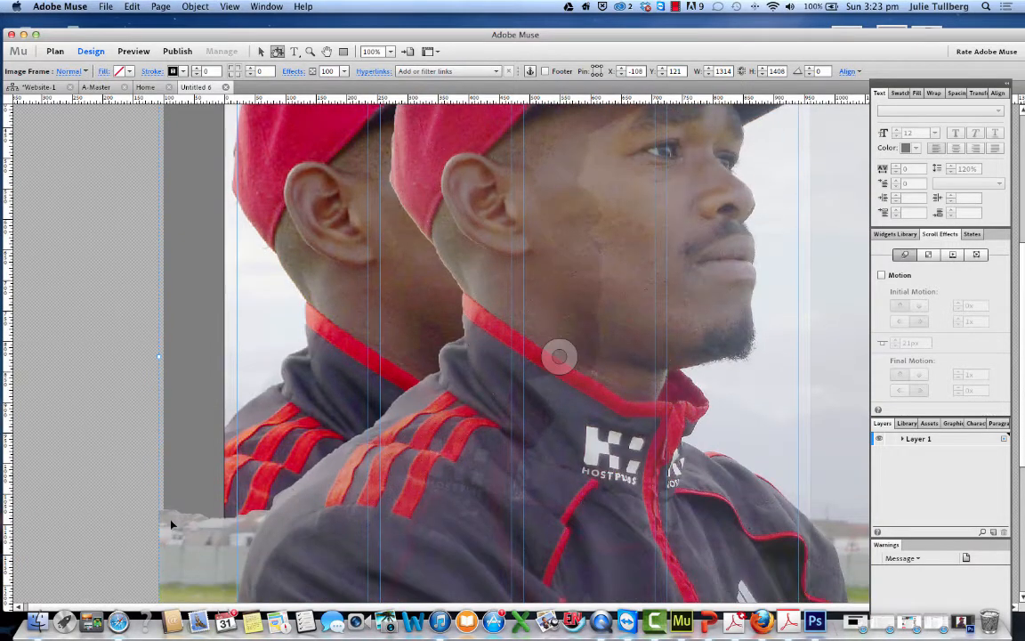
scroll(289, 525, "up", 5)
scroll(289, 525, "down", 3)
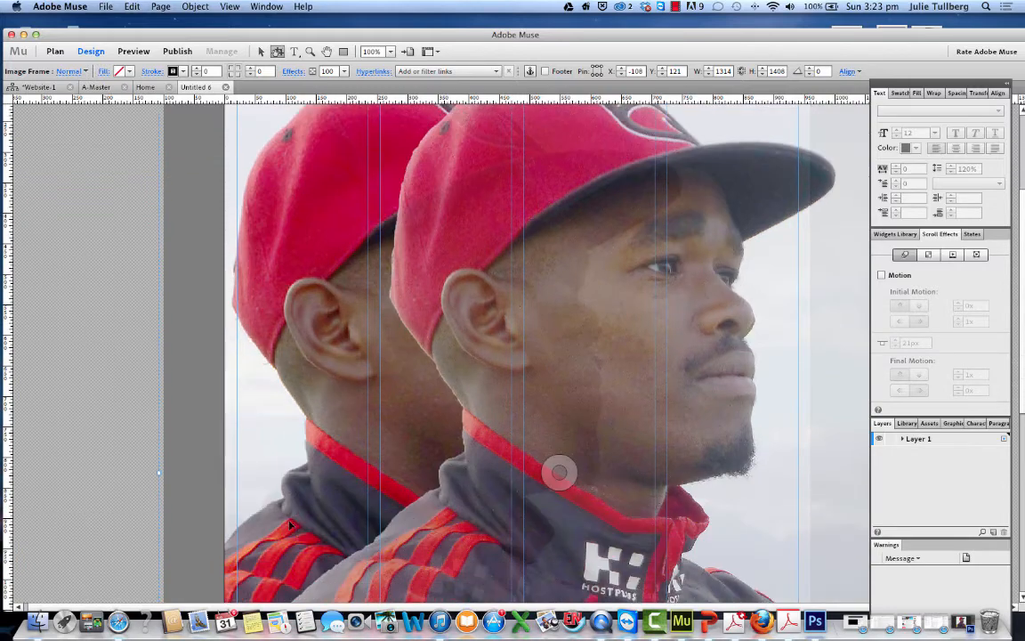
scroll(285, 526, "up", 2)
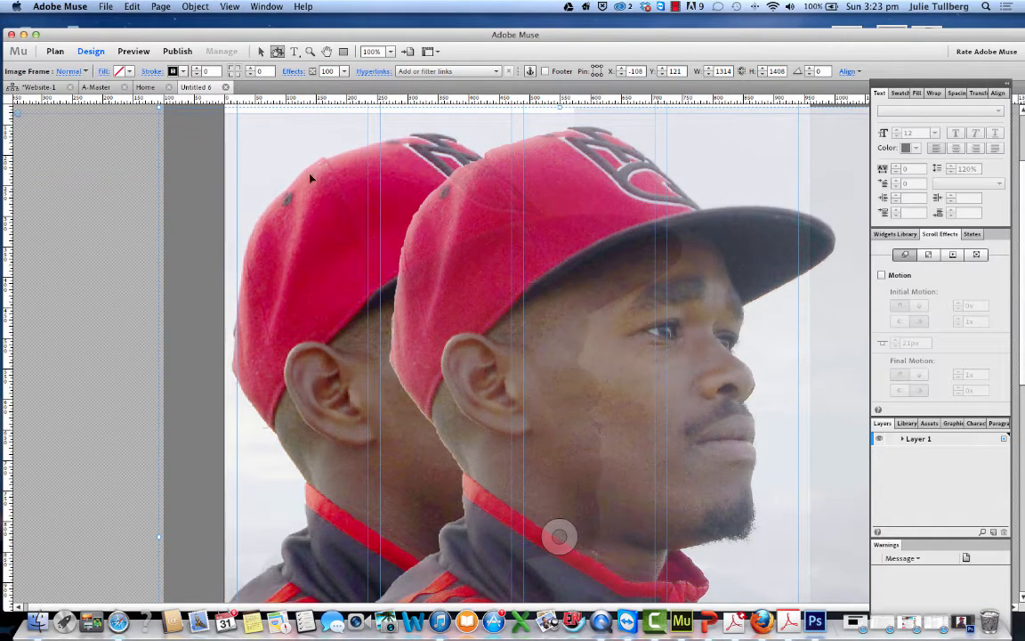
Reapply the full opacity of 100 to the front player image.
left_click(111, 149)
left_click(225, 159)
right_click(222, 157)
left_click(343, 71)
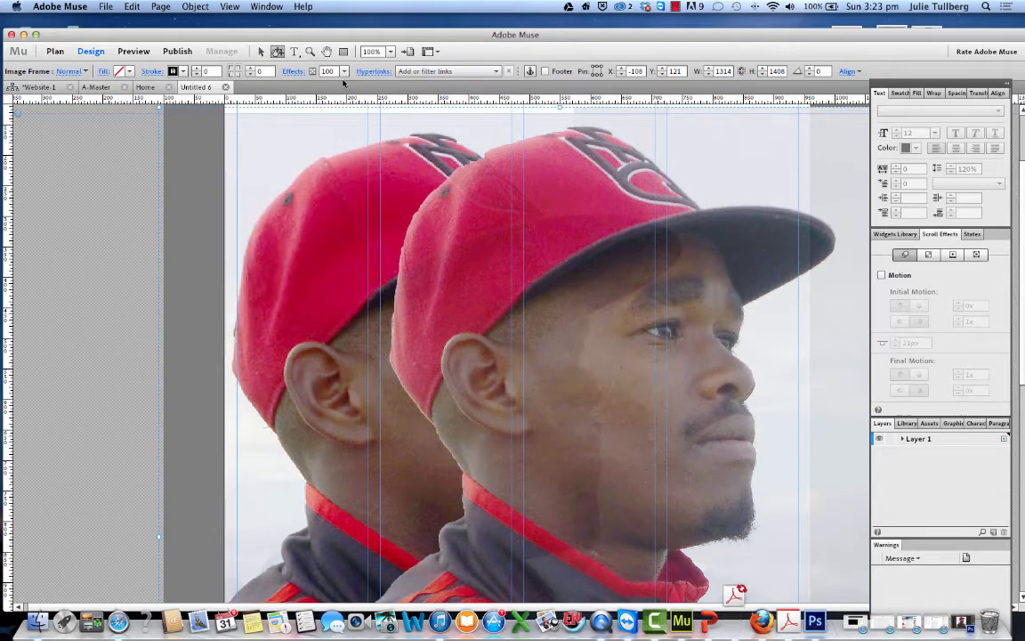
left_click(343, 71)
mouse_move(381, 83)
left_mouse_down()
mouse_move(340, 86)
mouse_move(392, 92)
left_mouse_up()
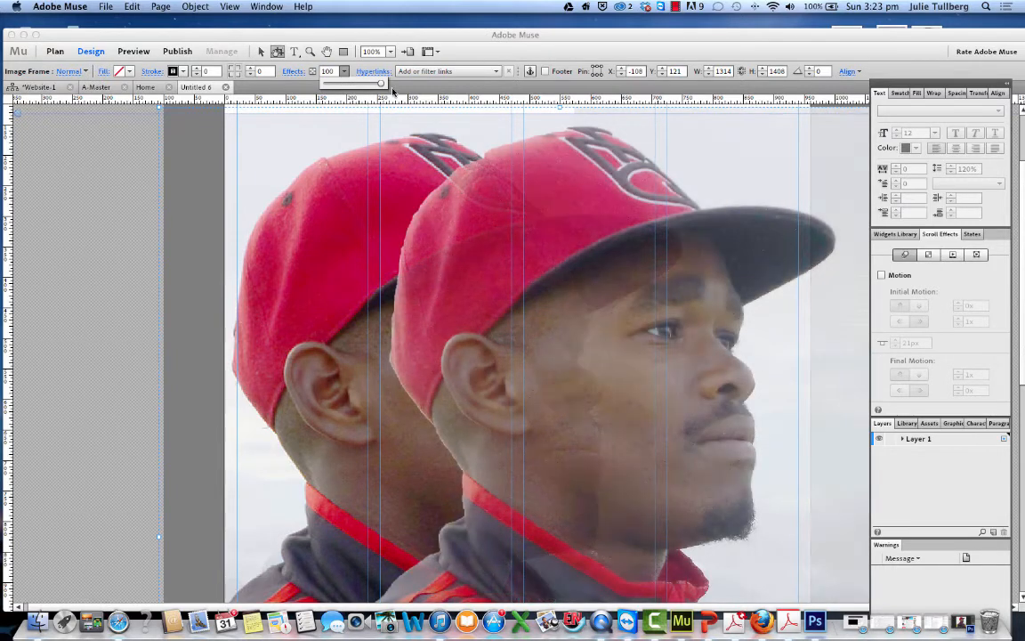
key("Tab")
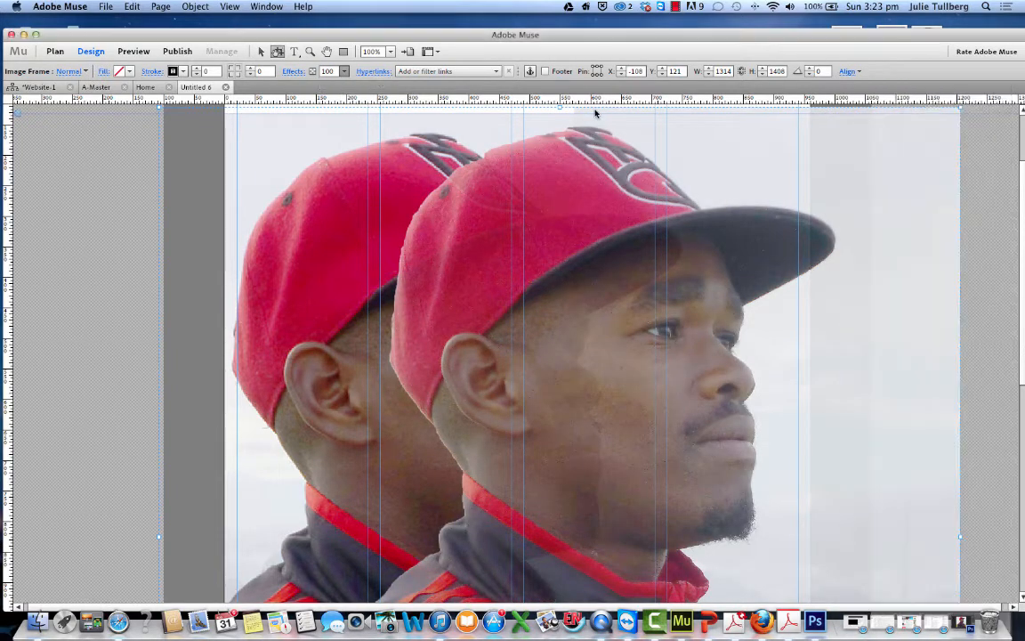
Set the front player image's opacity to 76 and check the overlap along the page.
right_click(596, 112)
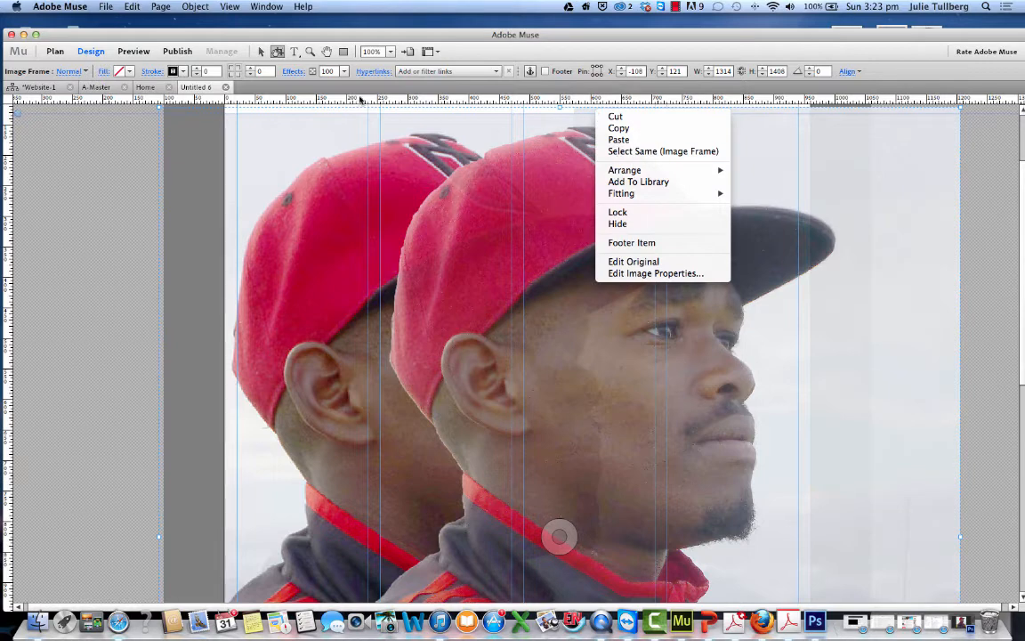
left_click(314, 71)
left_click(345, 72)
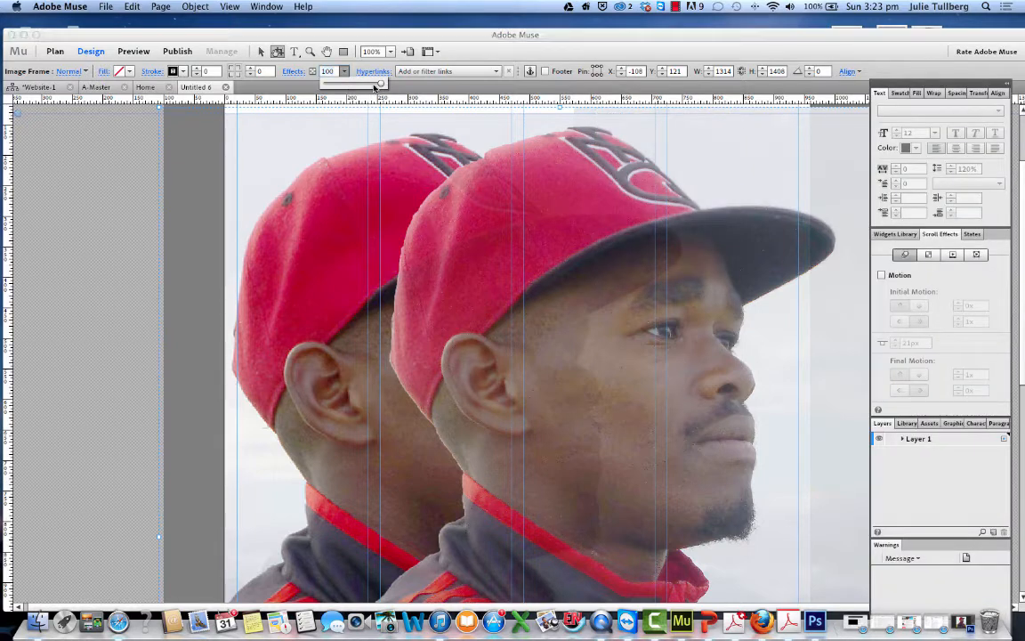
mouse_move(373, 85)
left_mouse_down()
mouse_move(354, 85)
mouse_move(371, 87)
left_mouse_up()
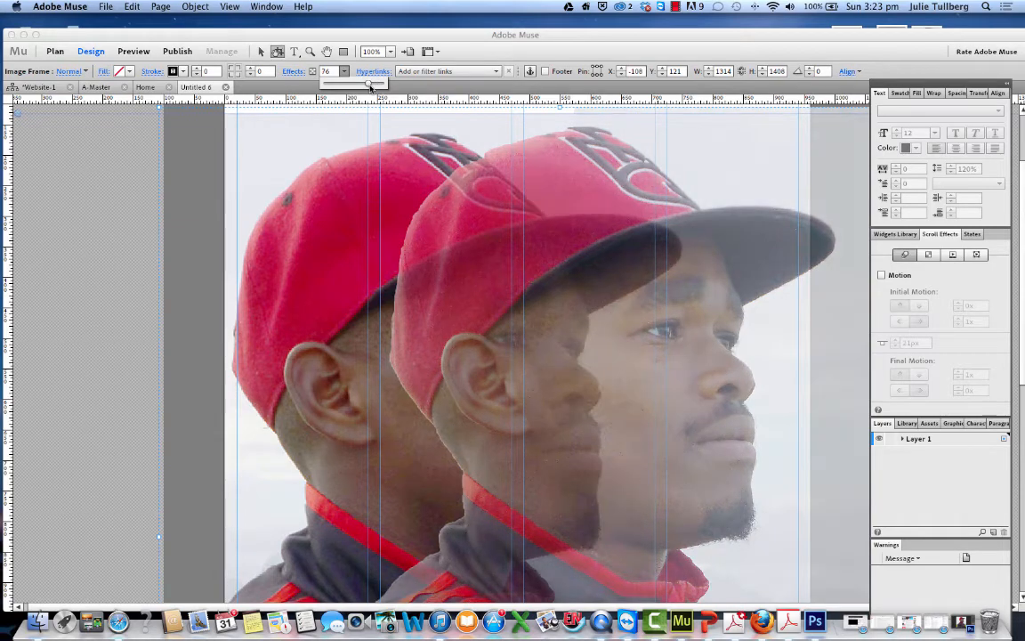
scroll(353, 452, "down", 10)
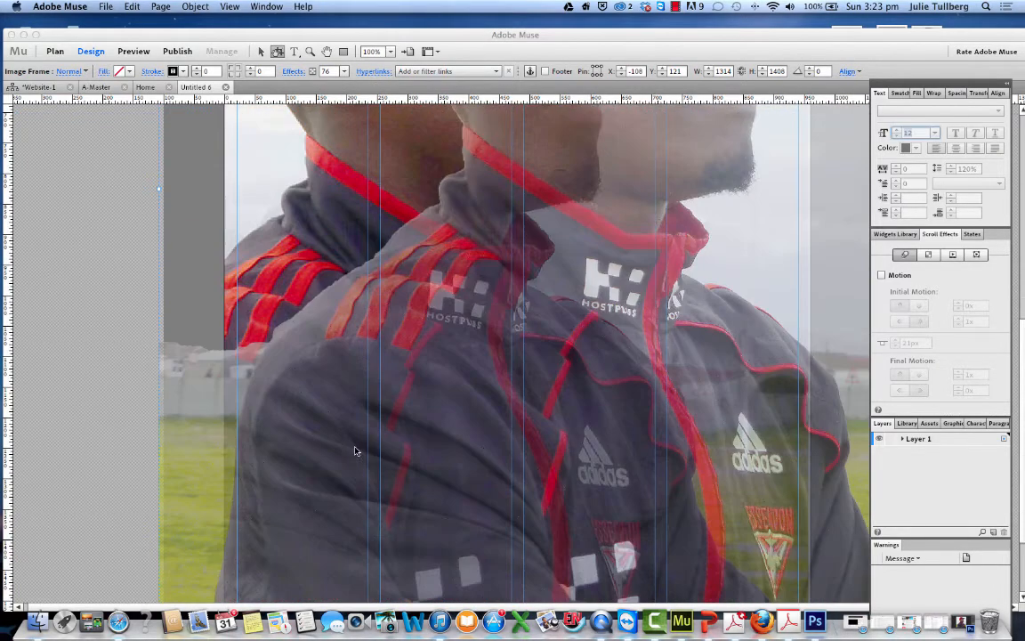
scroll(353, 453, "up", 6)
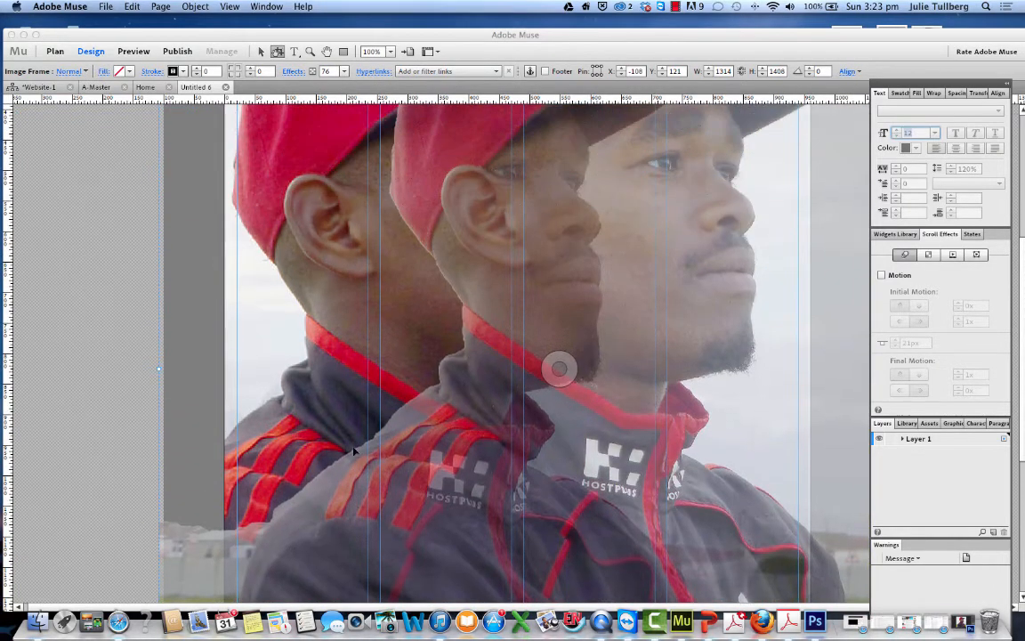
scroll(353, 452, "down", 5)
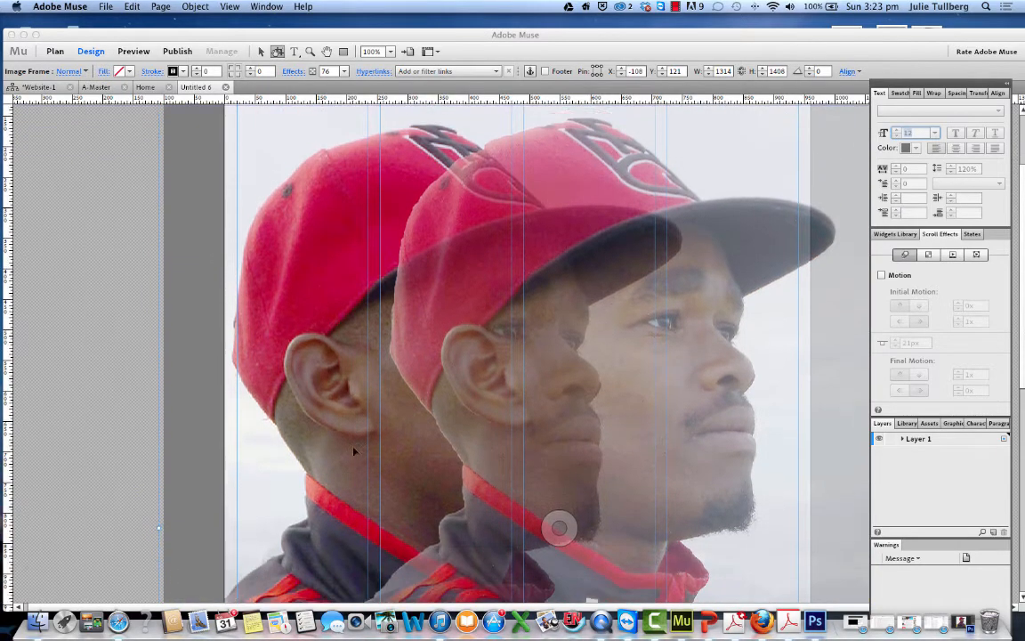
scroll(353, 452, "down", 3)
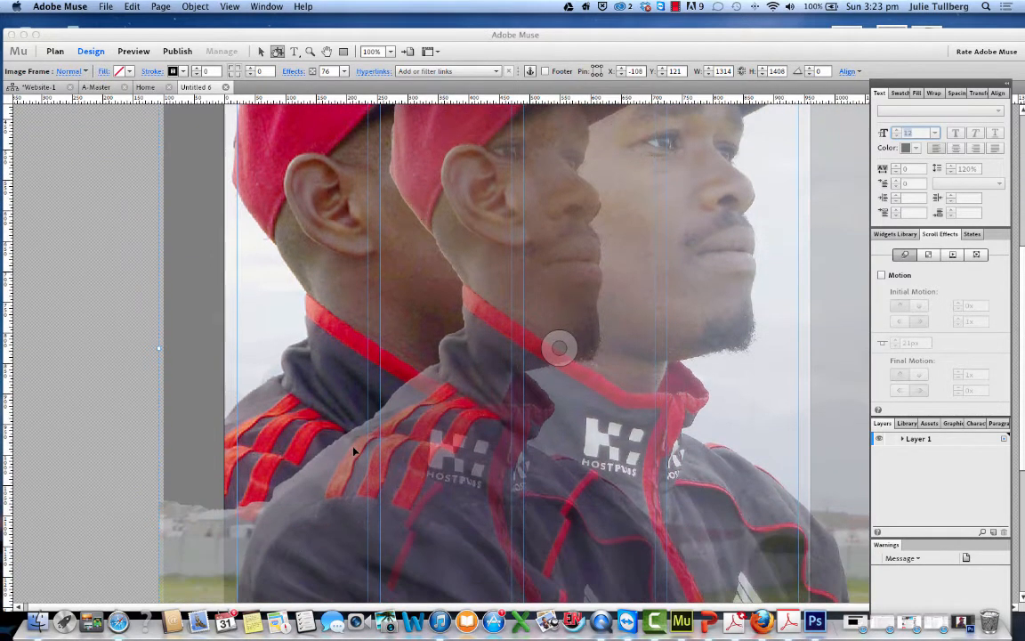
Move the front player image down out of the way and set the back player image's opacity to 40.
scroll(353, 452, "up", 6)
scroll(353, 452, "down", 1)
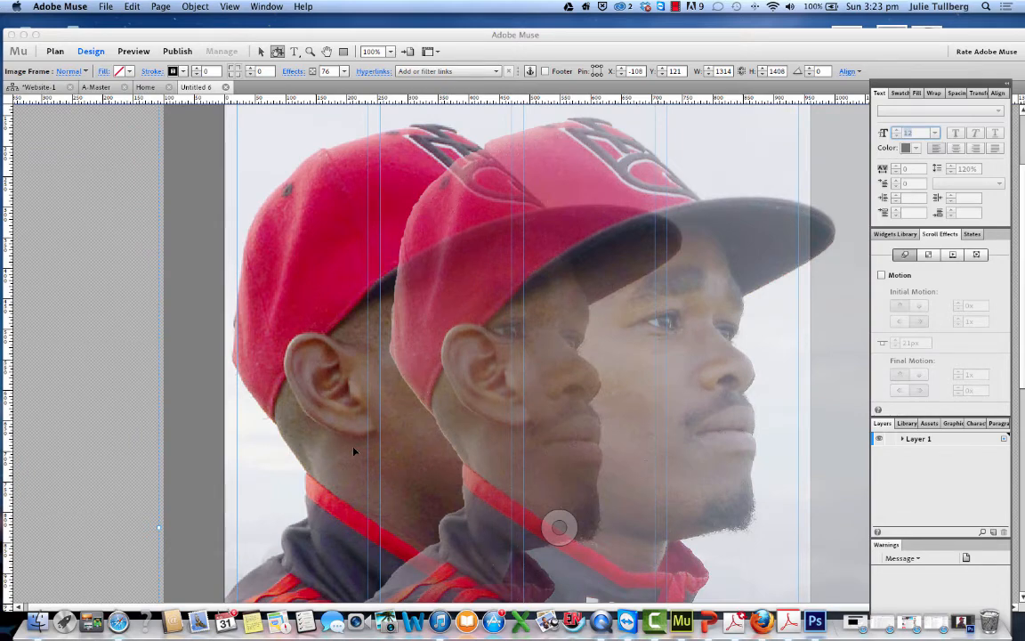
scroll(354, 452, "down", 2)
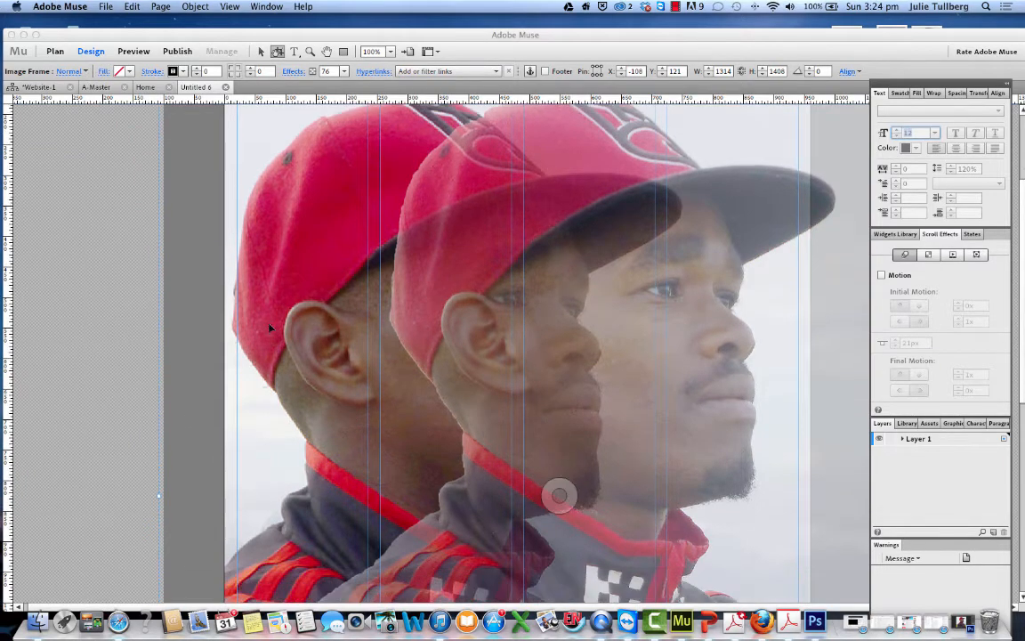
left_click_drag(592, 213, 635, 511)
right_click(416, 242)
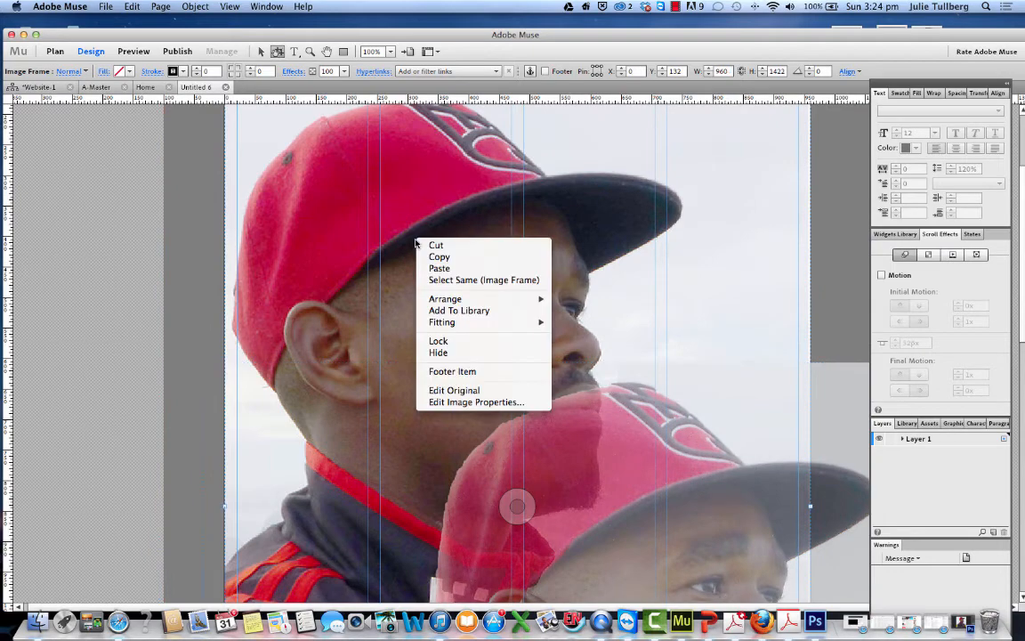
left_click(310, 73)
left_click(345, 72)
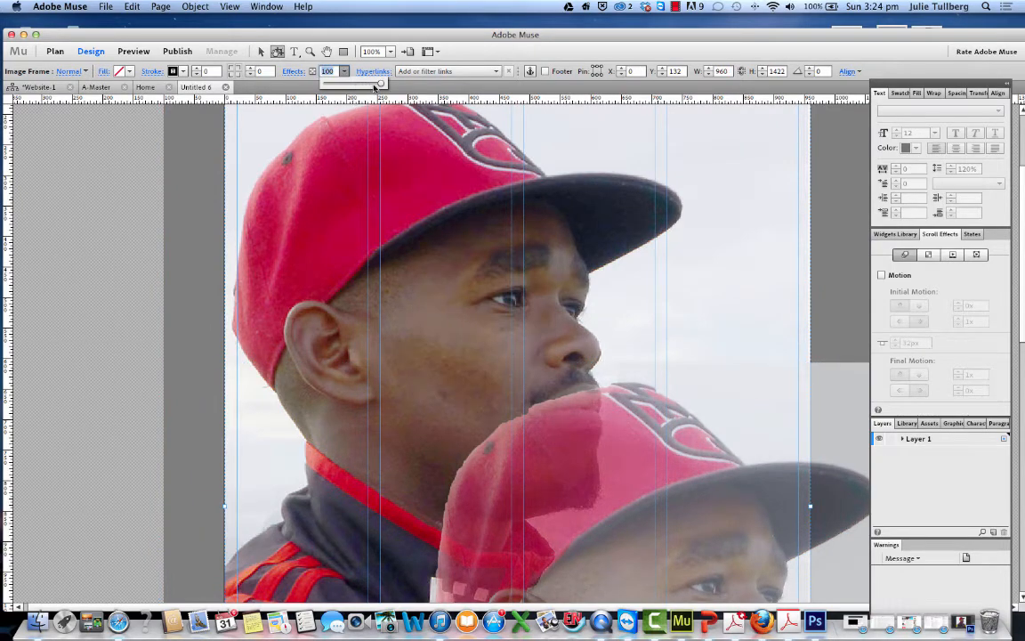
left_click_drag(376, 85, 349, 86)
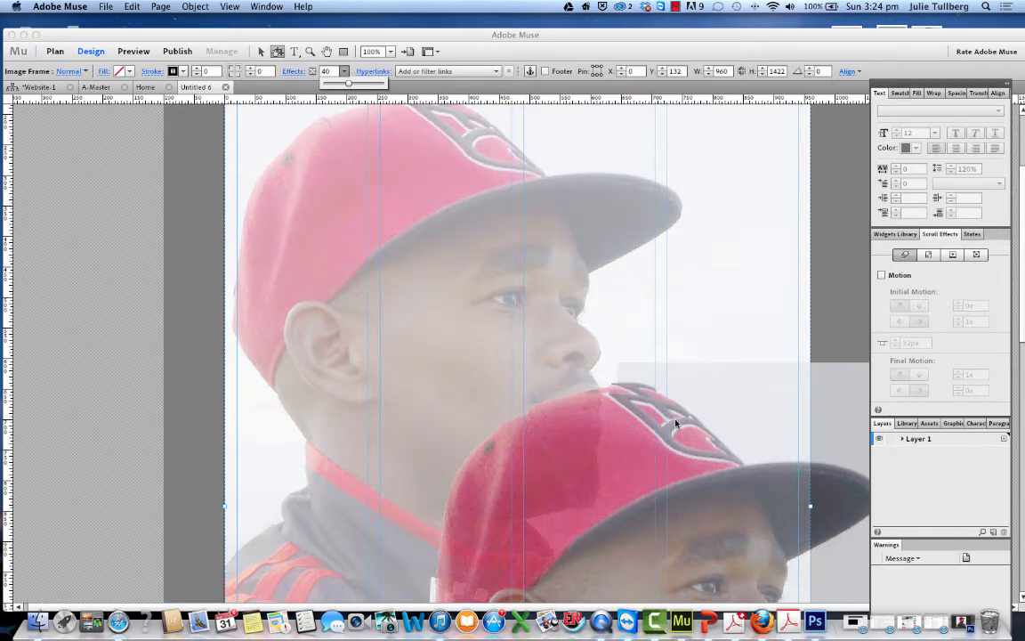
left_click(655, 443)
left_click_drag(642, 434, 616, 374)
key("super+z")
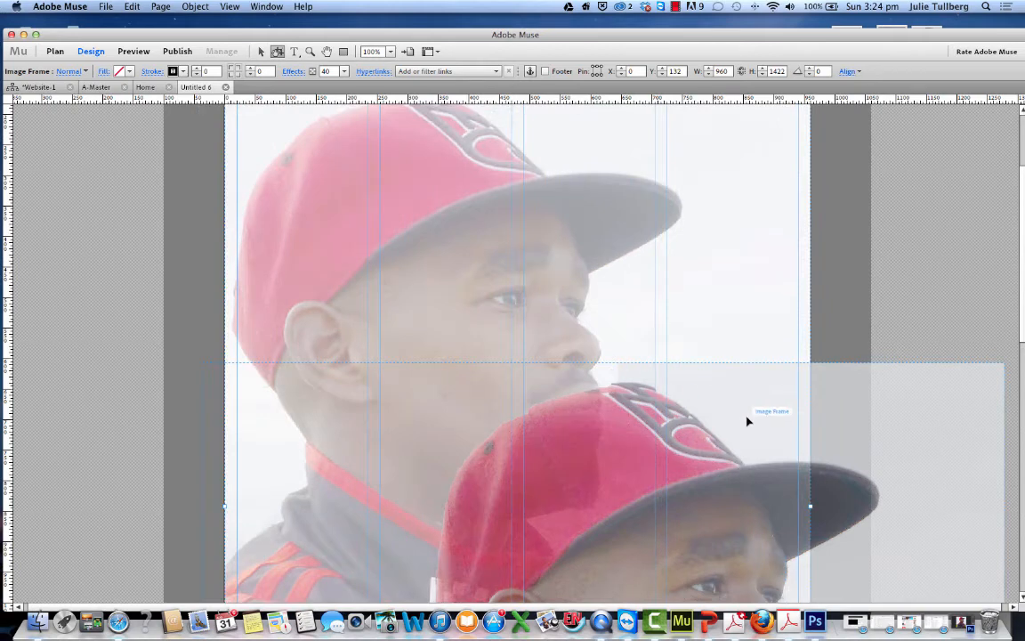
Move the front player image back up over the faded one, to about X -117, Y 186.
left_click(762, 429)
left_click_drag(737, 436, 724, 172)
left_click_drag(654, 402, 629, 371)
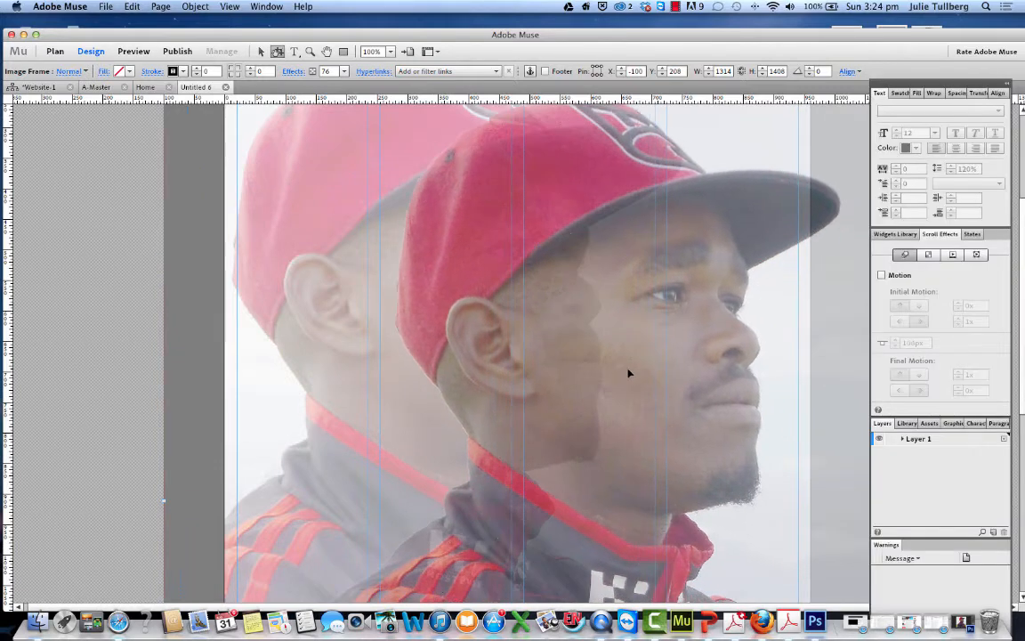
scroll(622, 418, "up", 5)
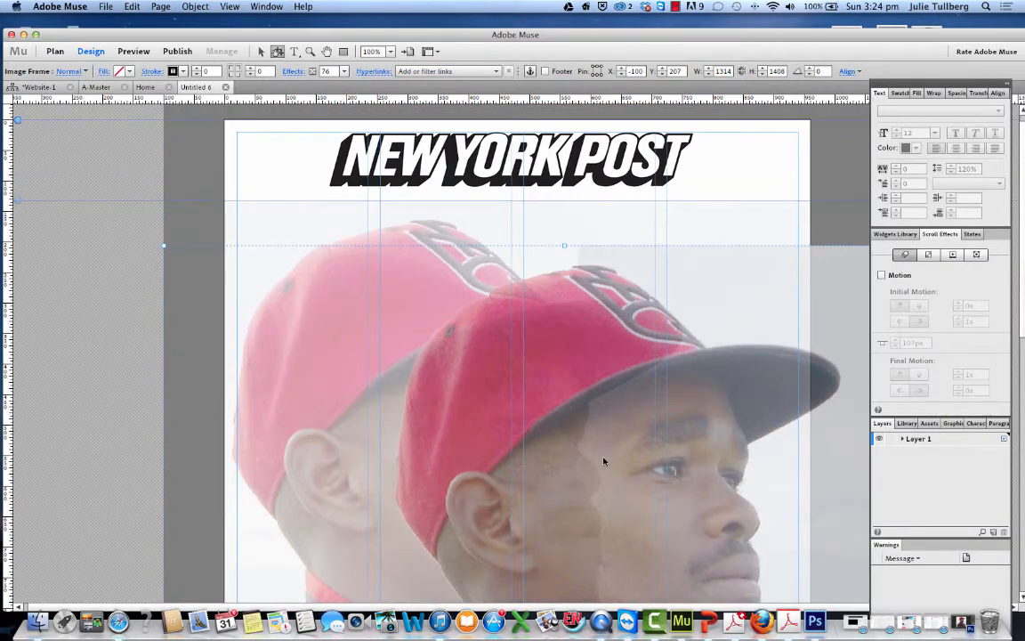
left_click_drag(604, 460, 594, 449)
scroll(593, 490, "down", 5)
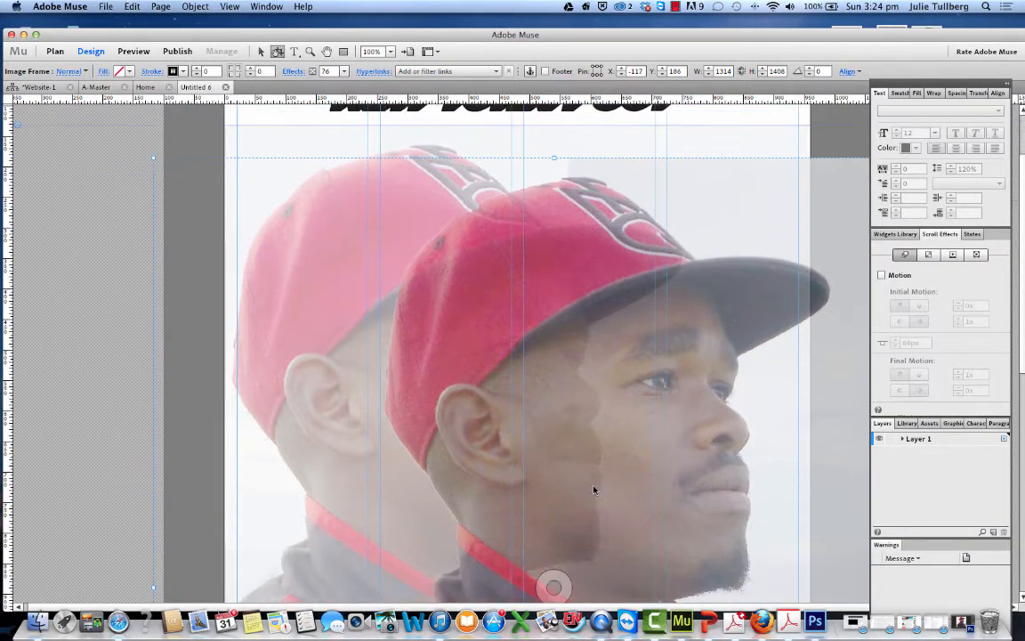
Set the front player image's opacity to 96 and check the overlap down to the page's lower end.
right_click(641, 492)
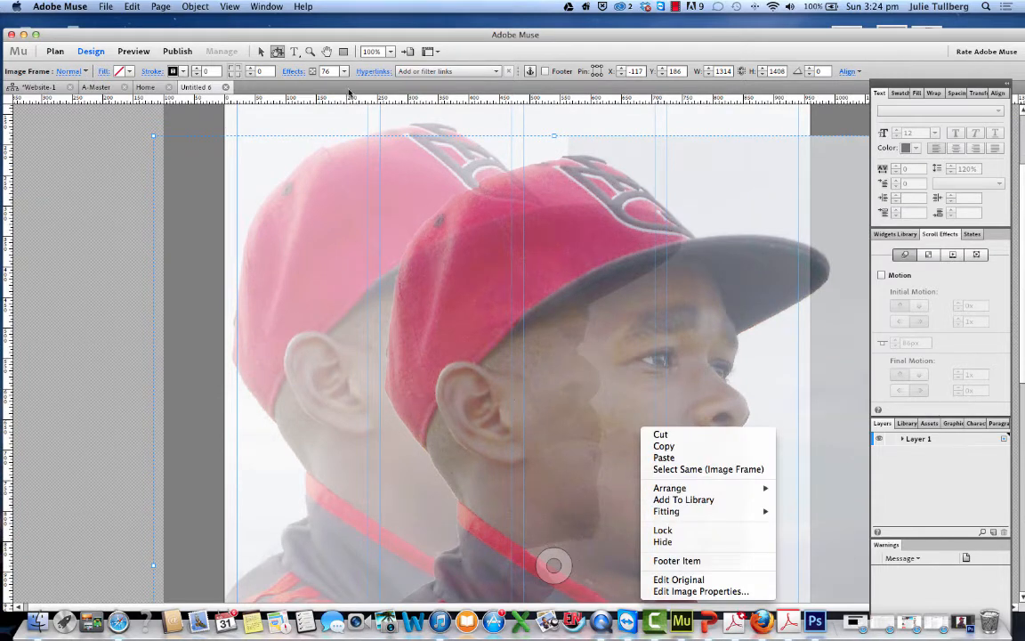
left_click(311, 67)
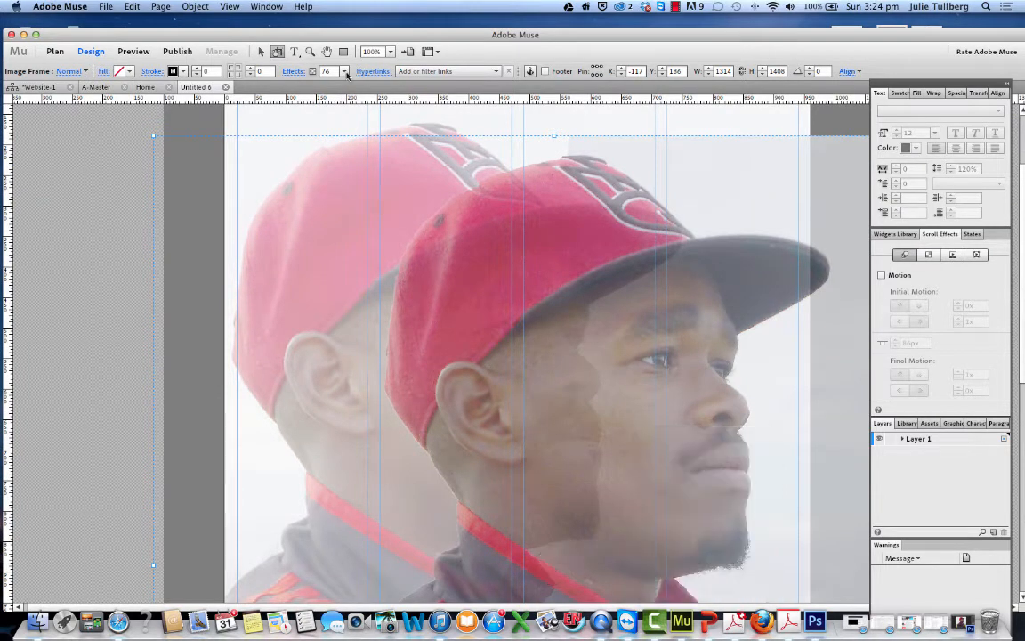
left_click(343, 71)
left_click_drag(368, 85, 381, 85)
scroll(592, 429, "down", 8)
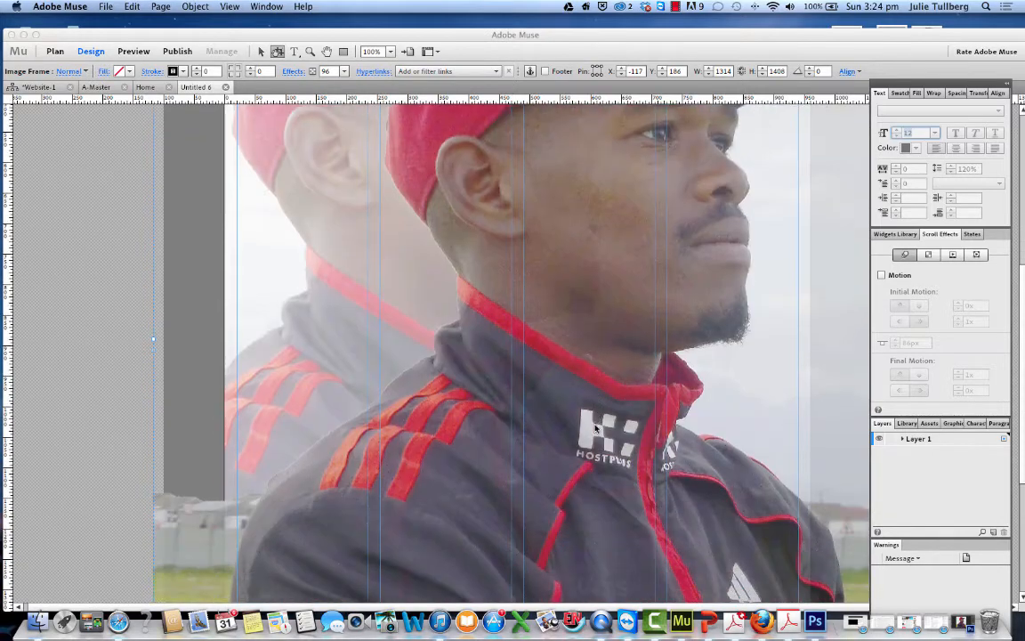
scroll(595, 429, "down", 5)
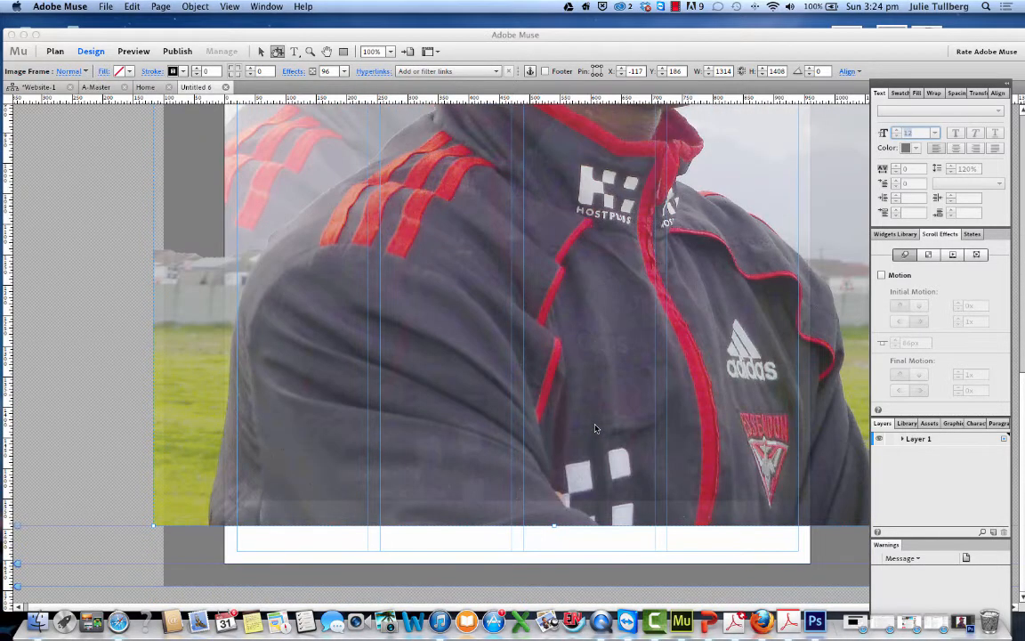
scroll(595, 429, "up", 3)
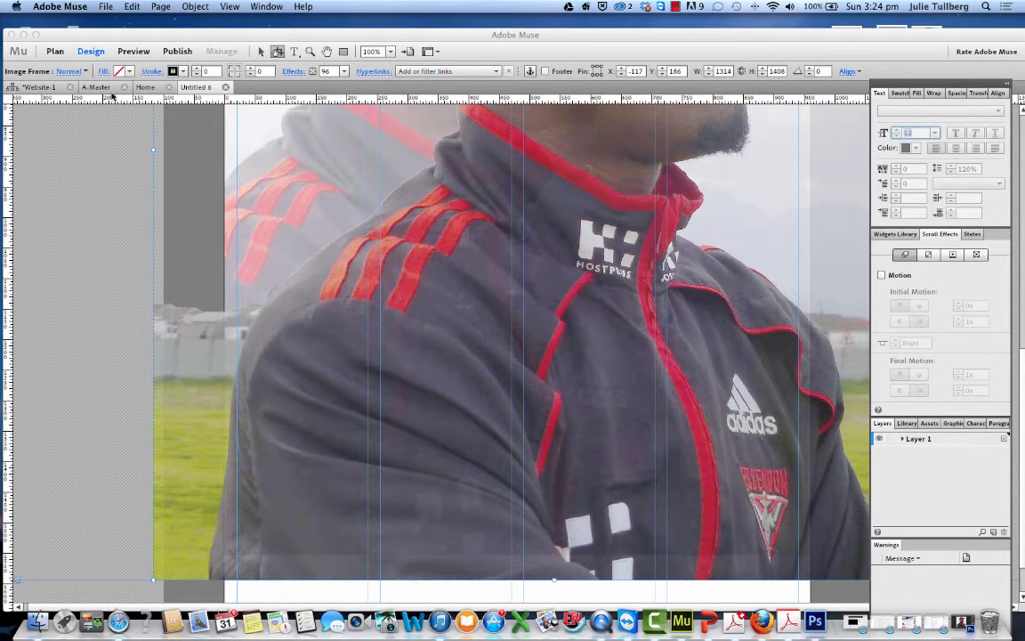
Crop the front player image at its left and bottom edges to about 1171 wide and 1368 high, level with the back image's bottom.
left_click(219, 8)
left_click(278, 52)
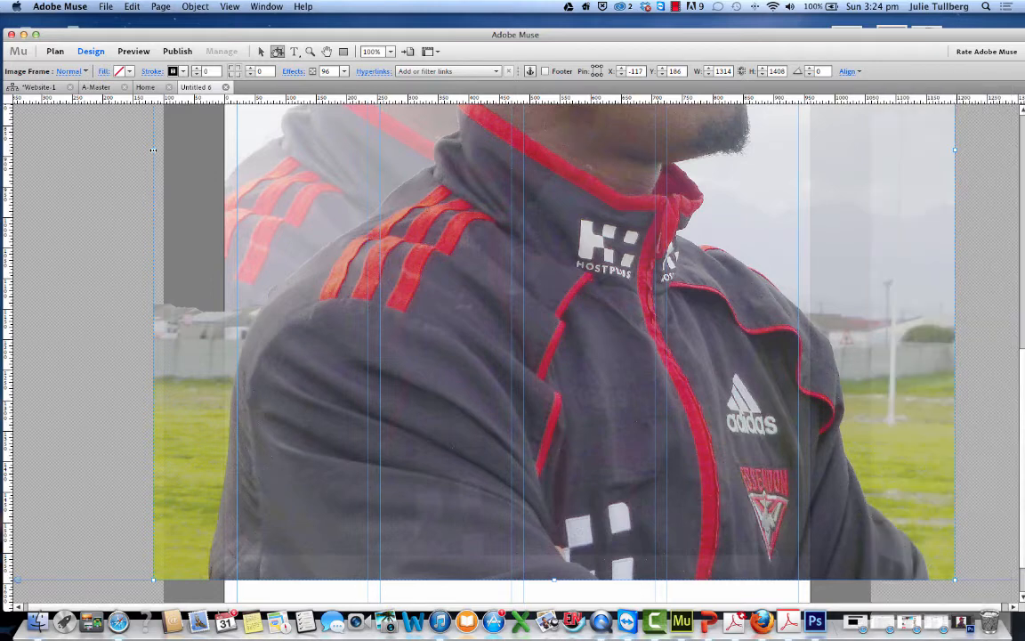
left_click_drag(154, 157, 240, 162)
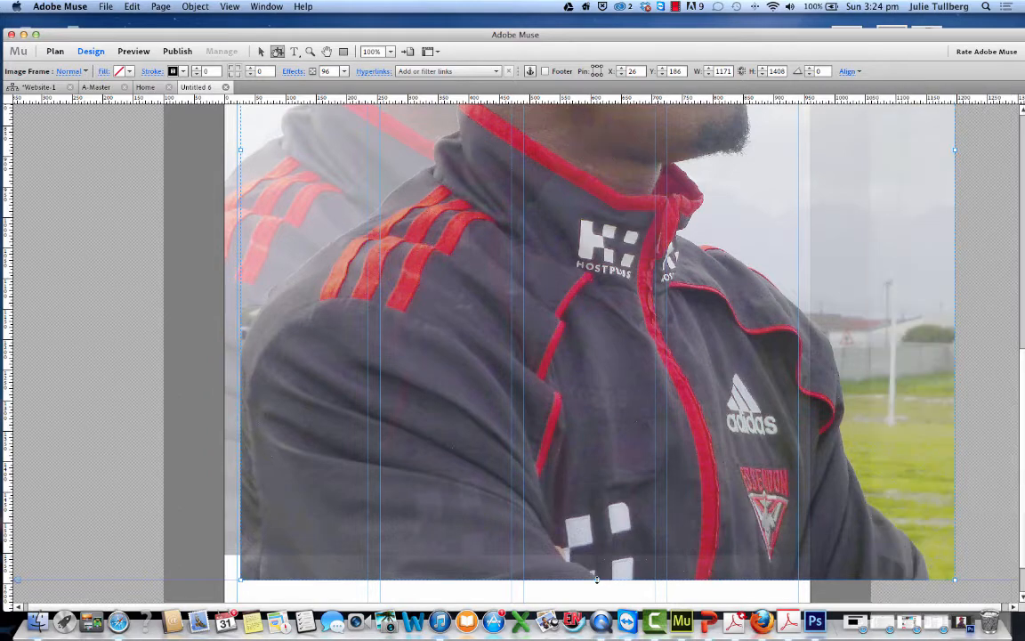
left_click_drag(599, 578, 600, 556)
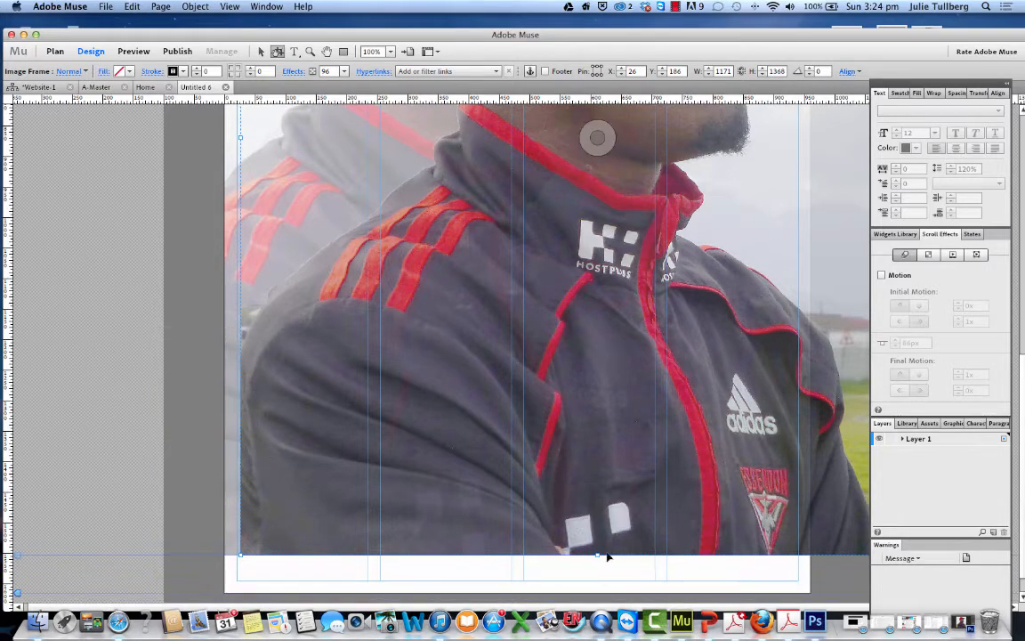
Examine how the cropped front player image blends with the faded back image along the whole page.
scroll(615, 460, "up", 8)
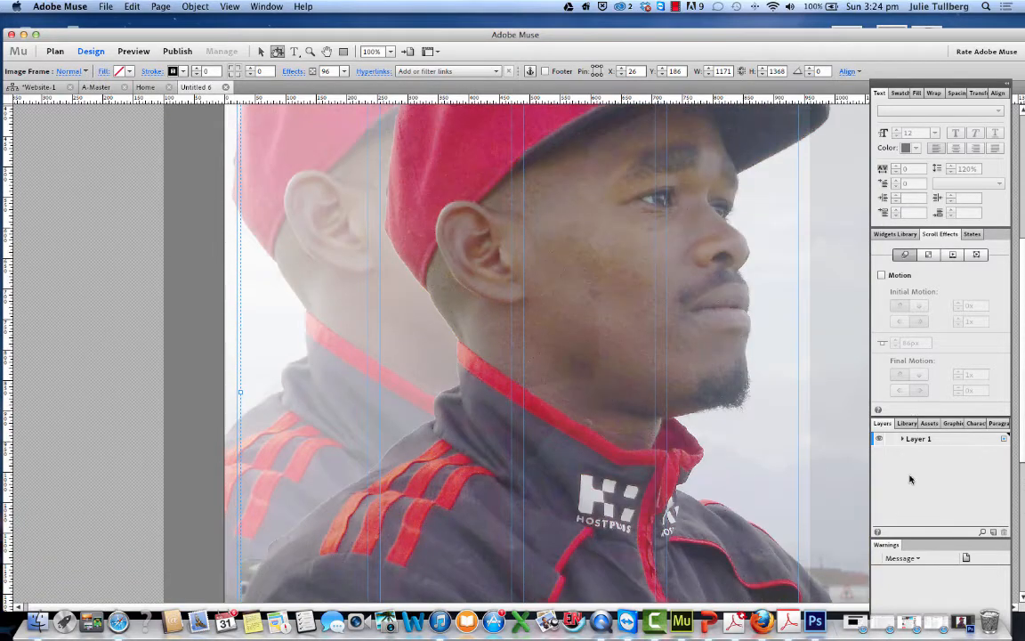
scroll(805, 478, "down", 3)
scroll(803, 481, "up", 10)
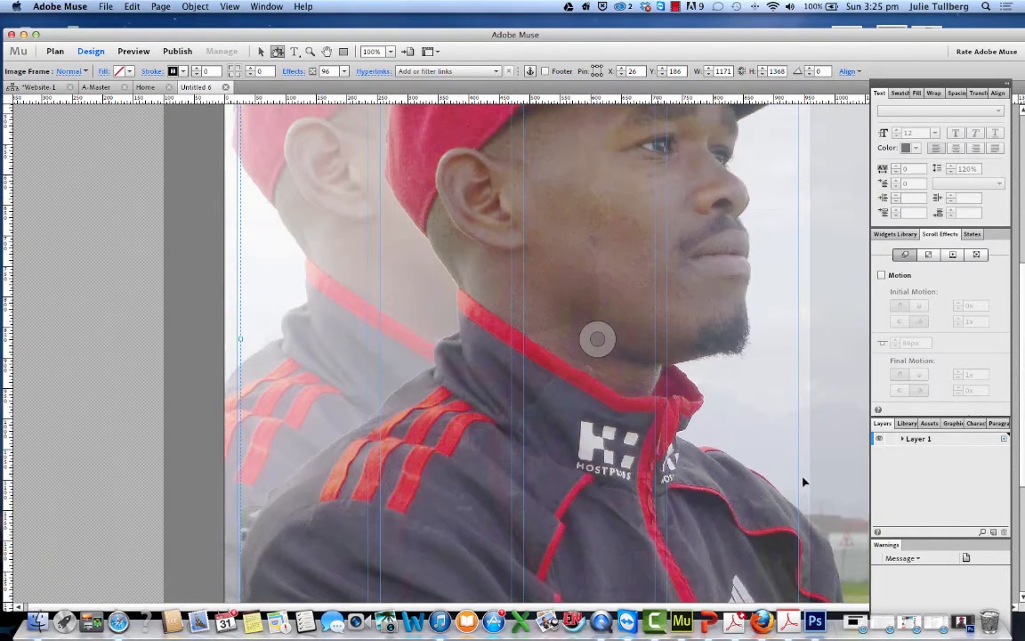
scroll(803, 482, "down", 2)
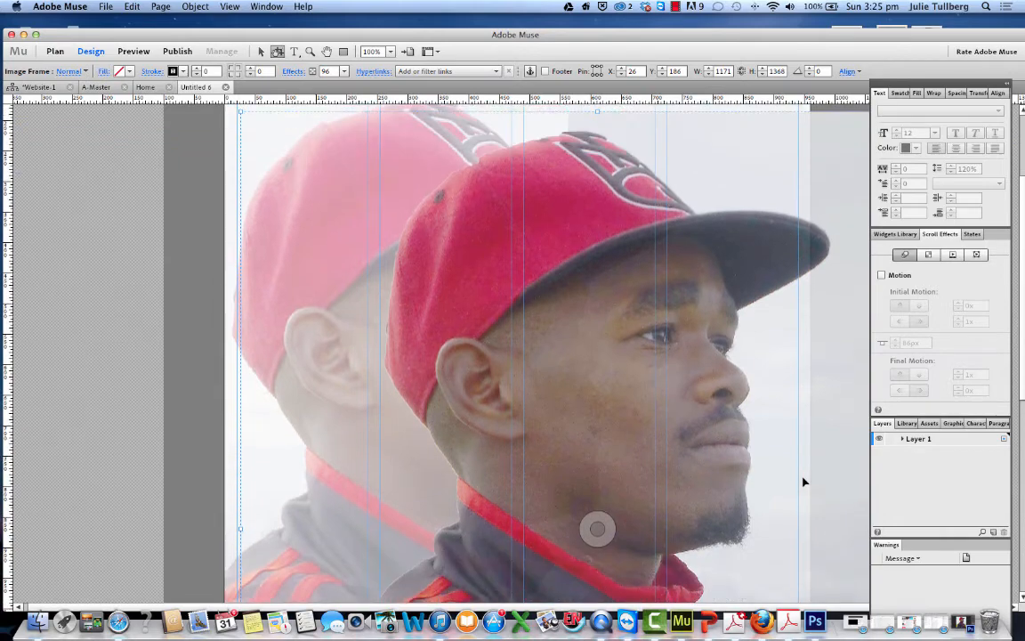
scroll(804, 481, "up", 4)
scroll(803, 482, "down", 2)
scroll(804, 482, "up", 1)
scroll(804, 482, "down", 17)
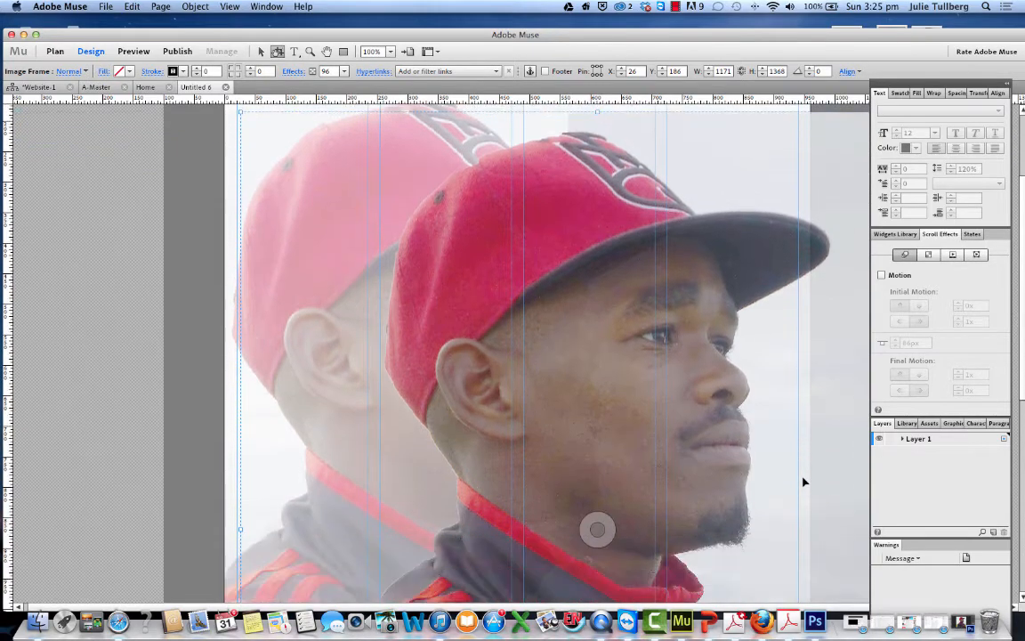
scroll(804, 481, "up", 5)
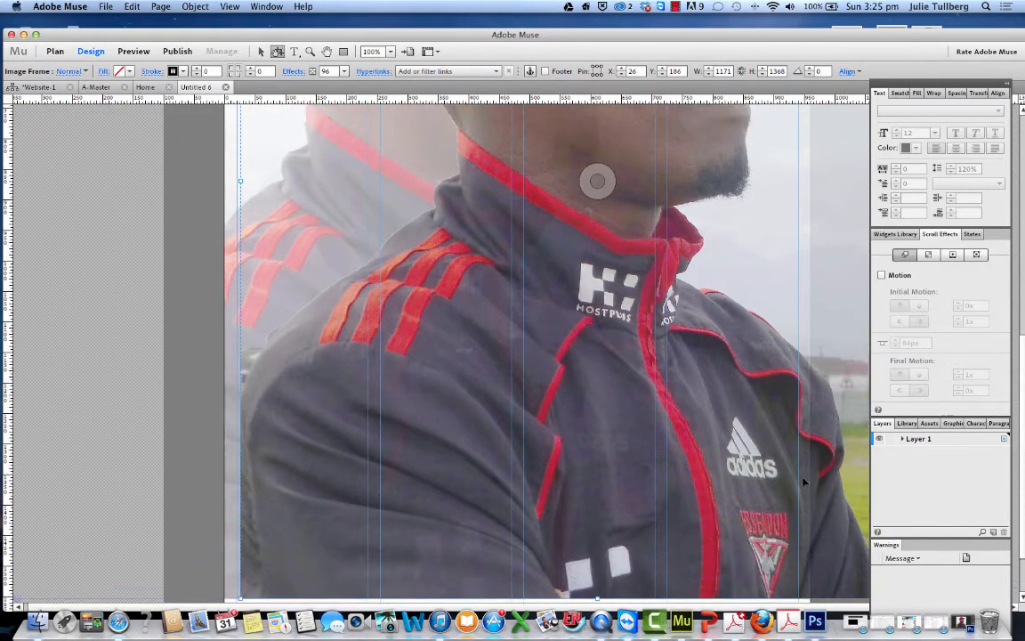
scroll(803, 482, "down", 1)
scroll(803, 482, "down", 2)
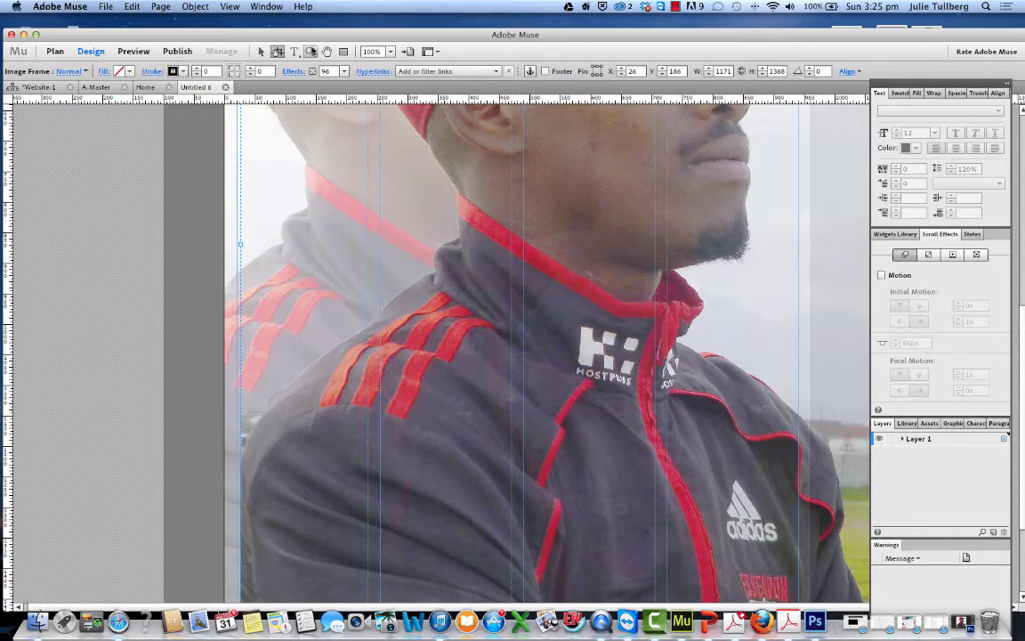
left_click(294, 52)
key("super+v")
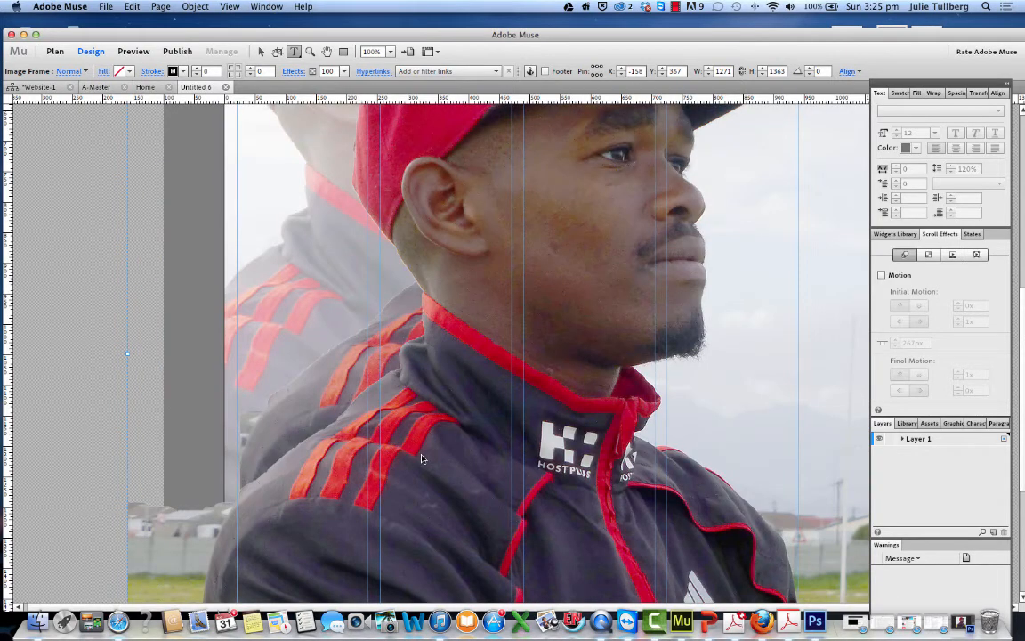
scroll(476, 439, "up", 5)
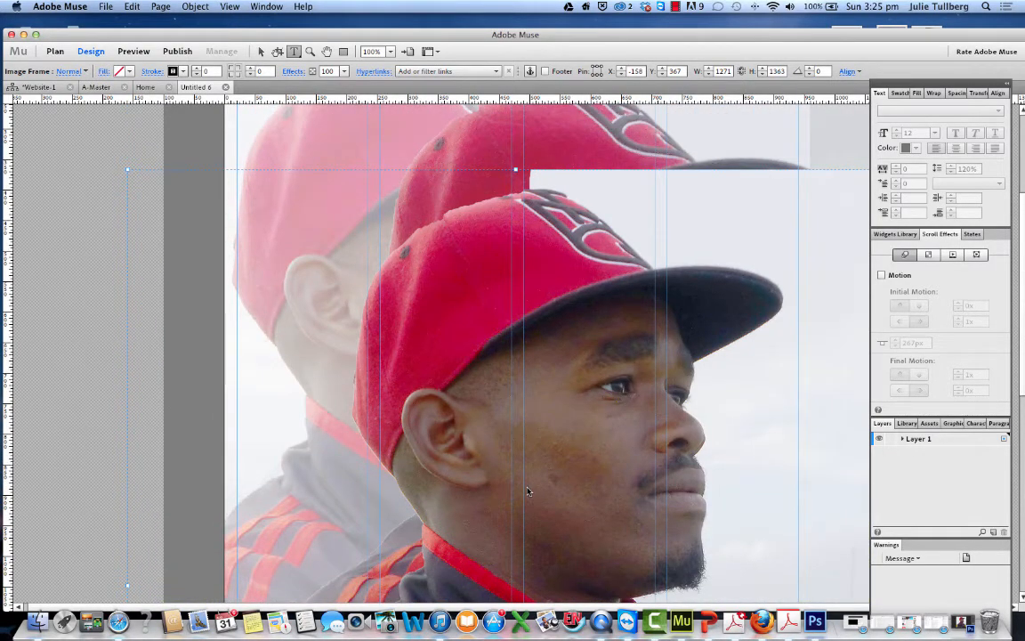
scroll(528, 490, "down", 5)
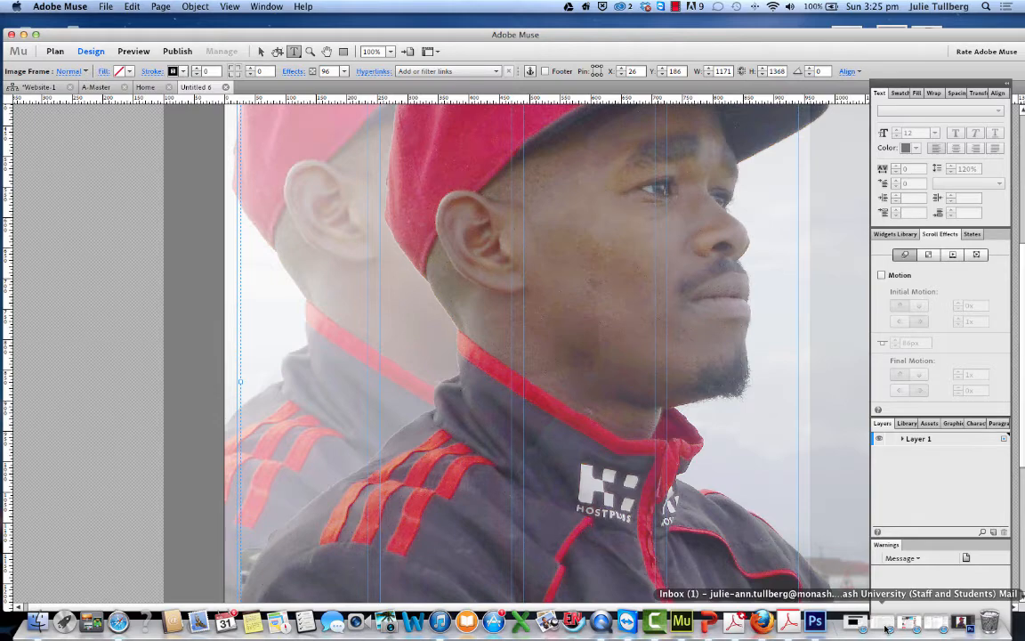
Copy the phrase "emerging from the shadow" from Safari and paste it onto the Muse page over the front player's neck.
left_click(934, 623)
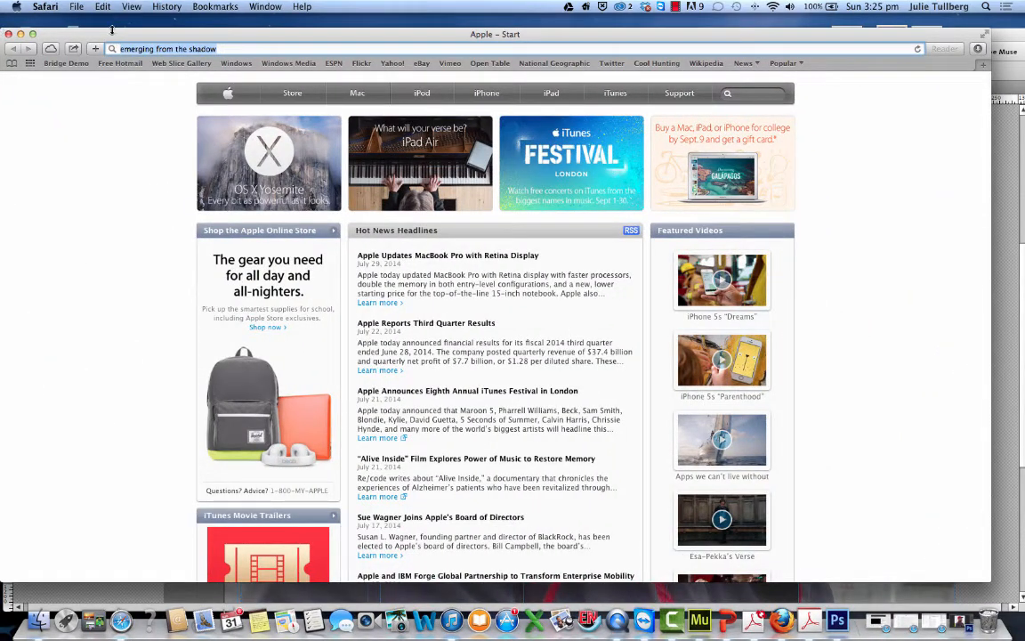
left_click(20, 34)
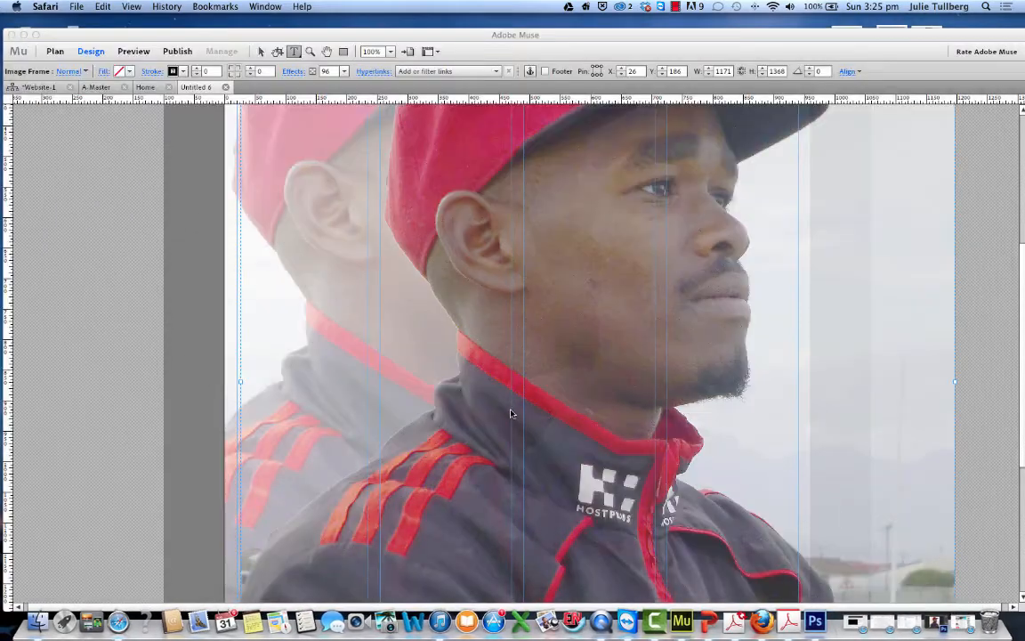
right_click(453, 414)
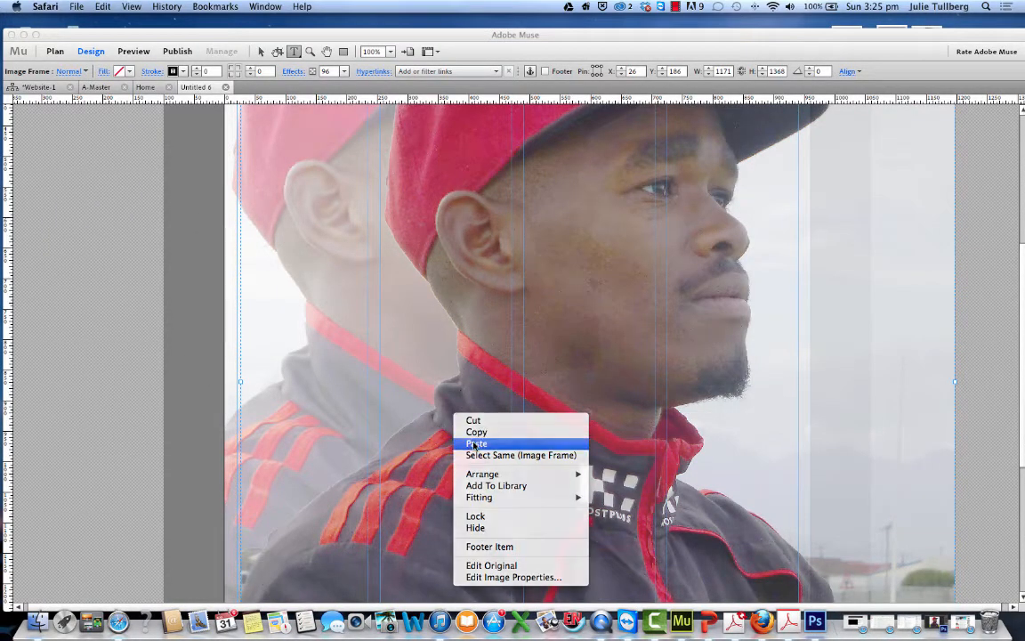
left_click(476, 443)
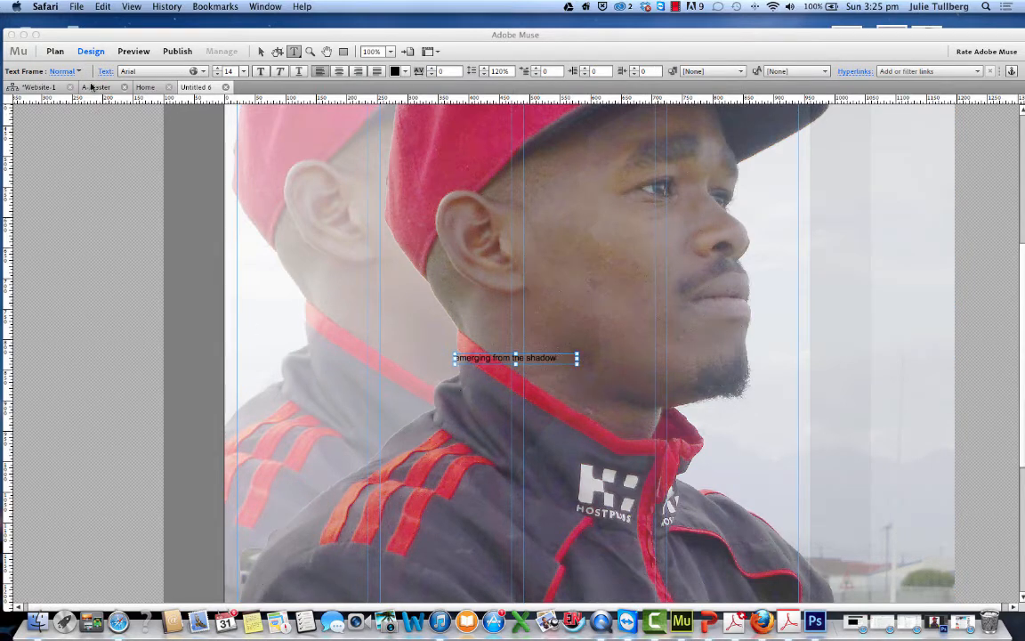
Format the whole "emerging from the shadow" text as bold in the Impact font.
left_click(293, 52)
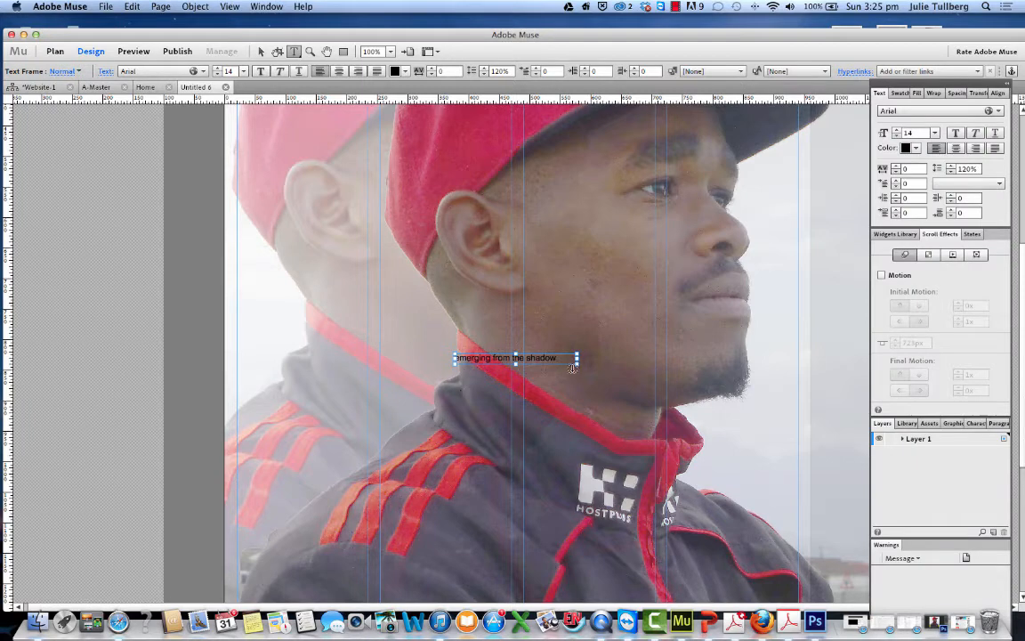
left_click_drag(555, 357, 448, 357)
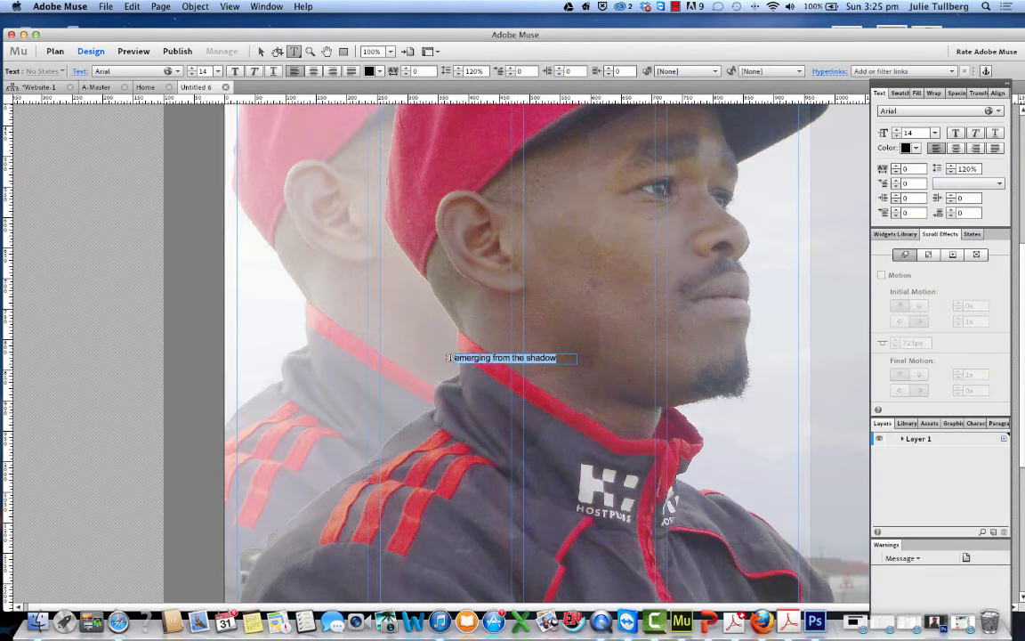
key("super+shift+b")
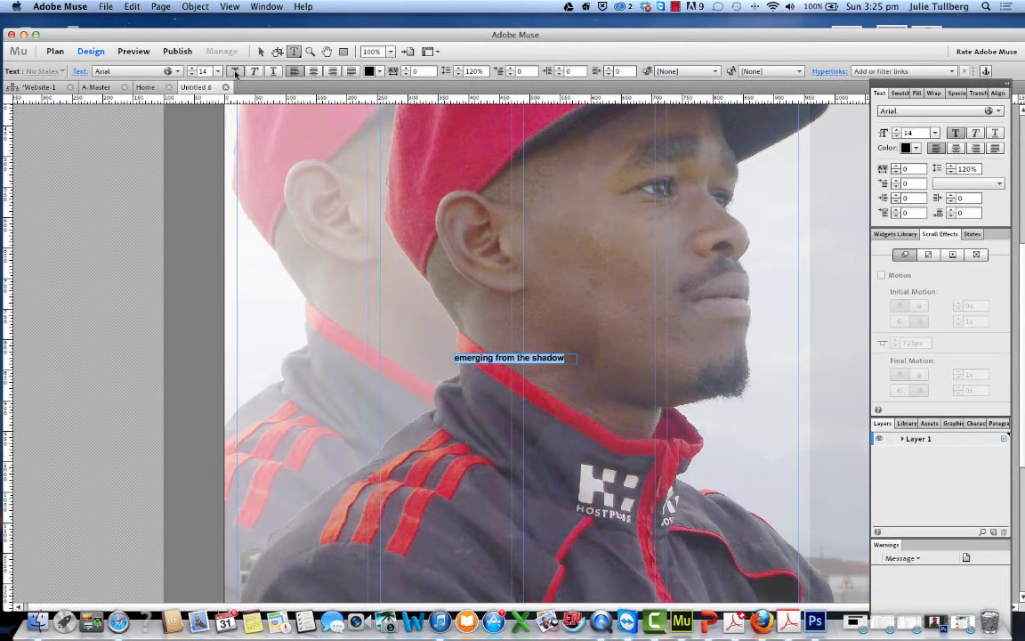
left_click(178, 71)
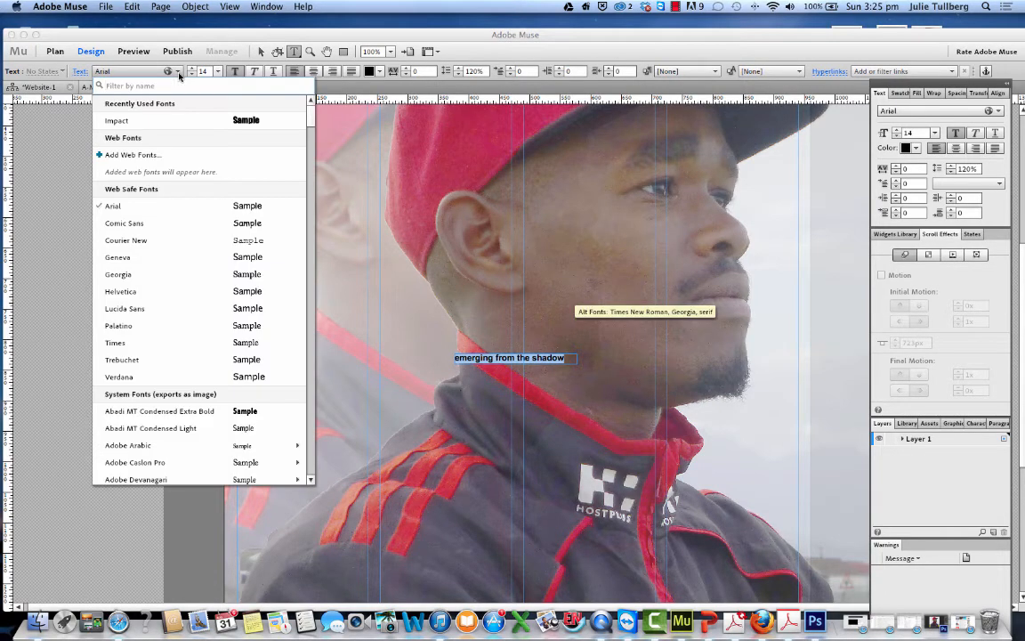
left_click(161, 118)
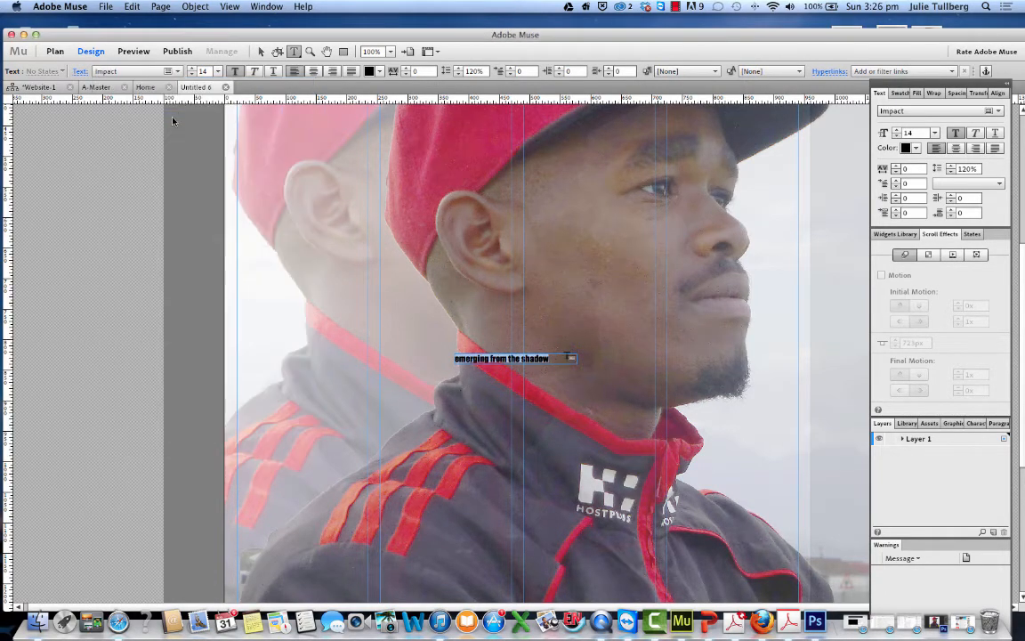
Set the headline's text size to 60 and widen its text frame to about 505.
left_click(198, 69)
left_click(193, 236)
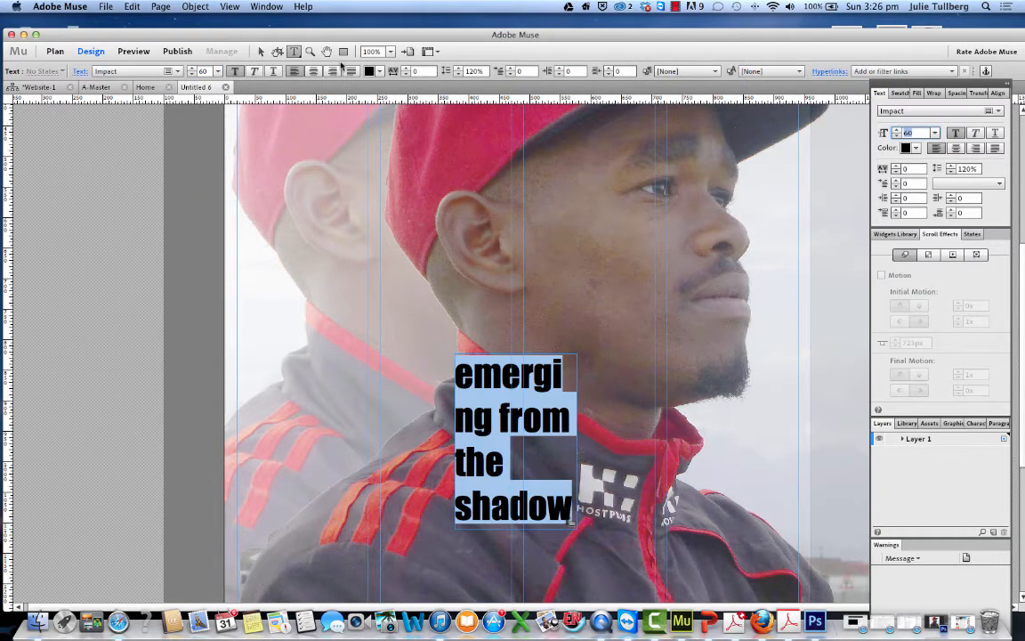
key("Escape")
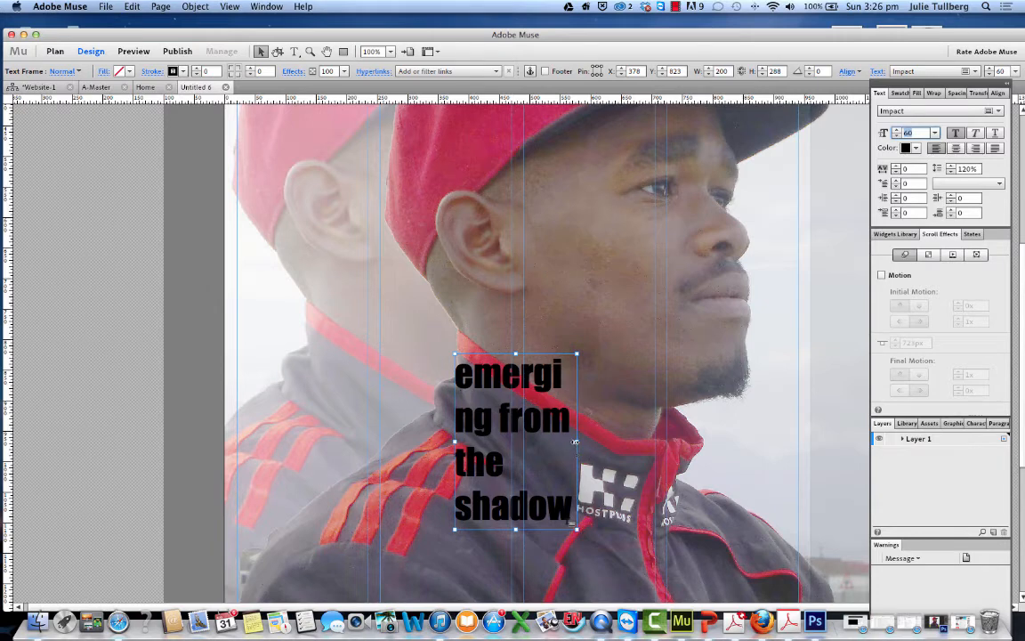
left_click_drag(575, 442, 755, 434)
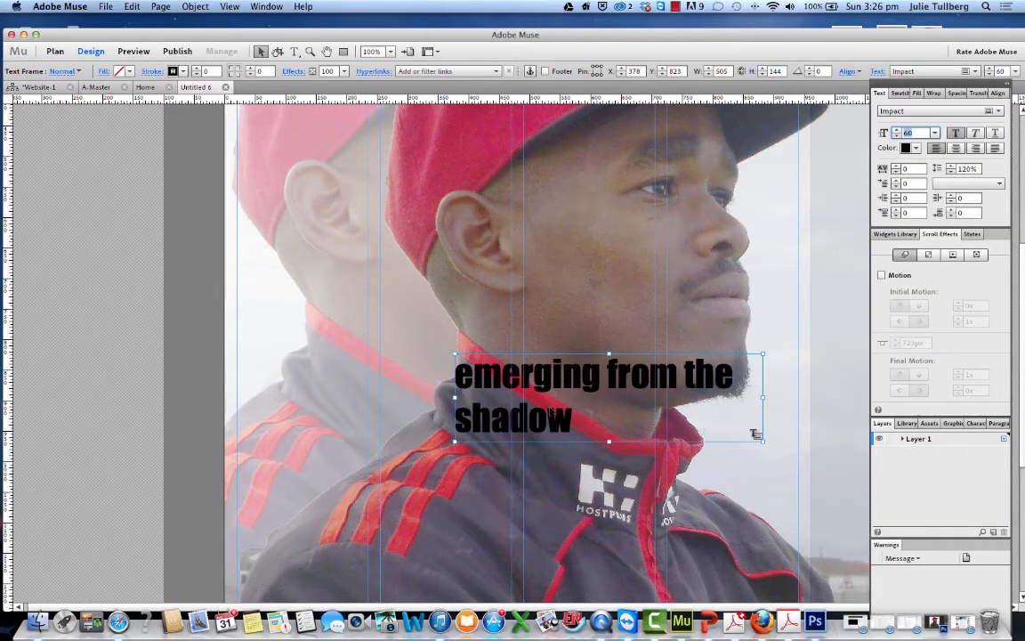
Move the headline across the back player's shoulder to about X 53, Y 848 and capitalise its first word as "Emerging".
left_click_drag(551, 413, 354, 427)
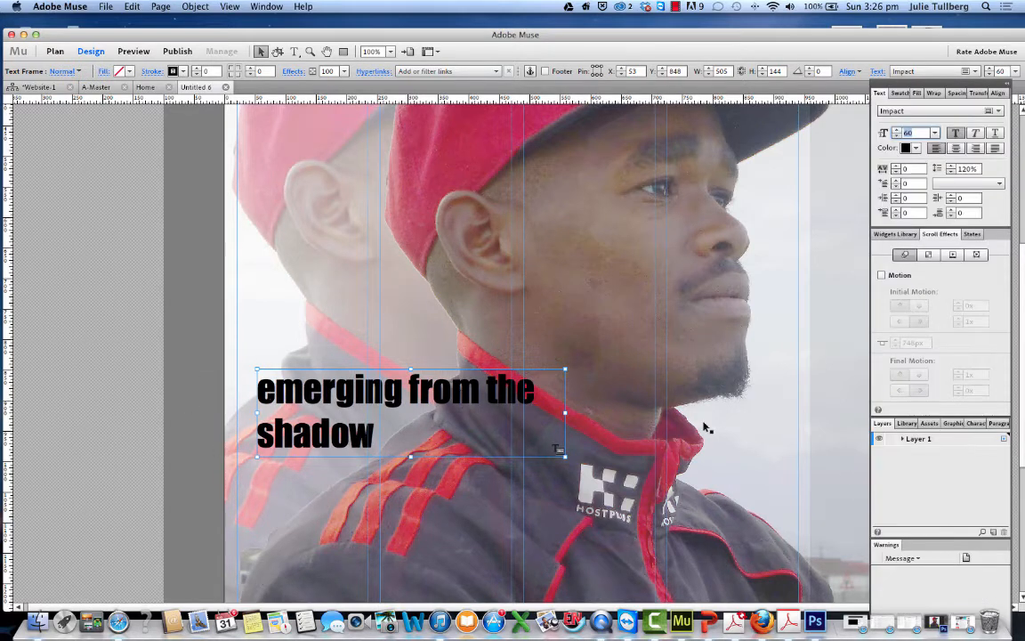
left_click(293, 51)
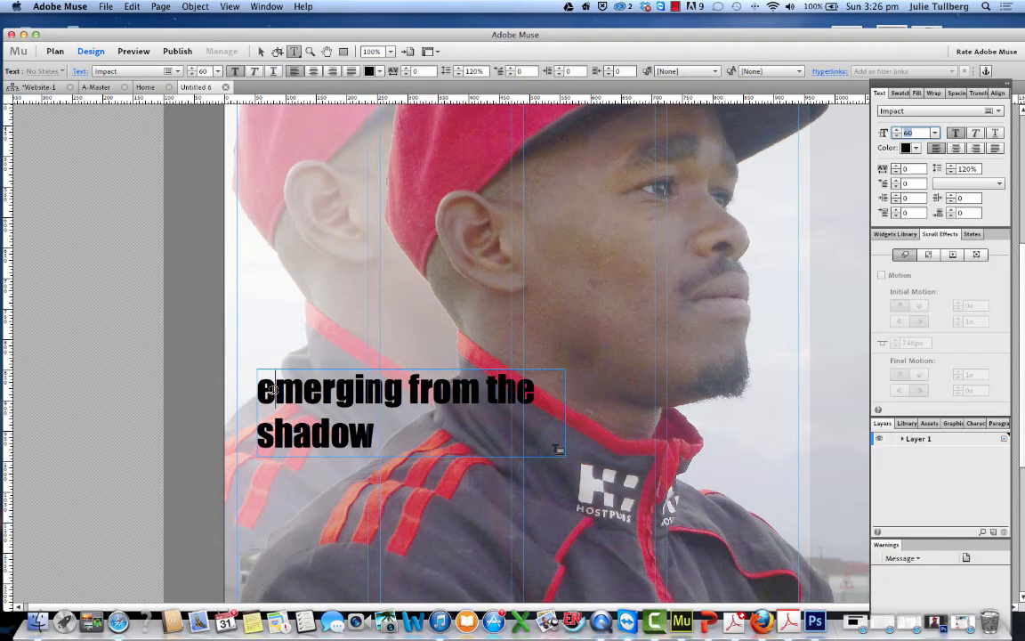
left_click_drag(257, 391, 262, 391)
type("E")
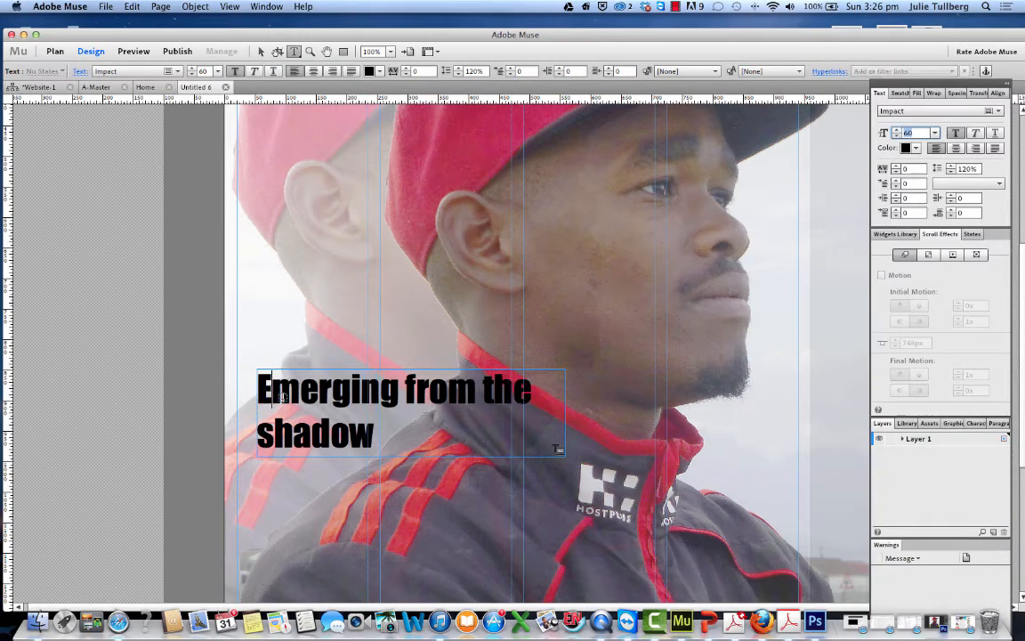
left_click(470, 389)
key("Return")
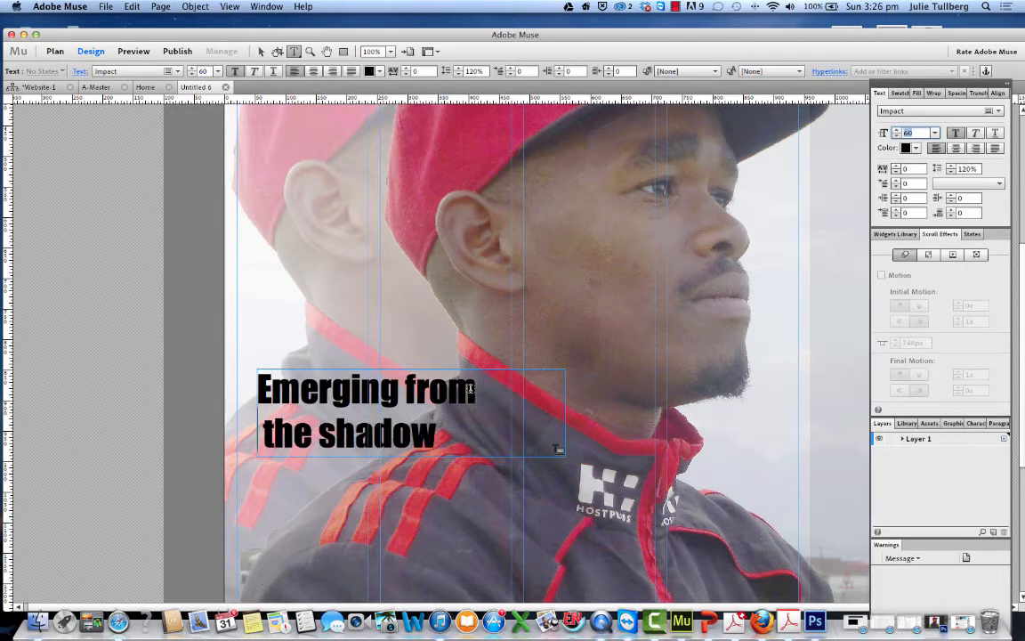
key("BackSpace")
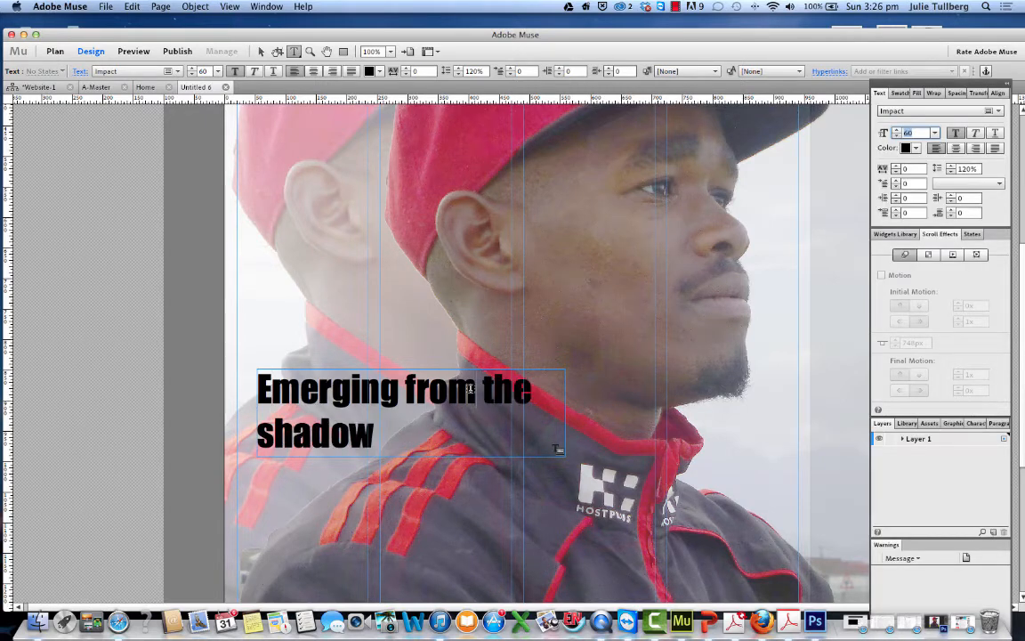
Narrow the headline's frame to about 417 so "the" wraps onto the second line, and set the text size to 70.
left_click(260, 52)
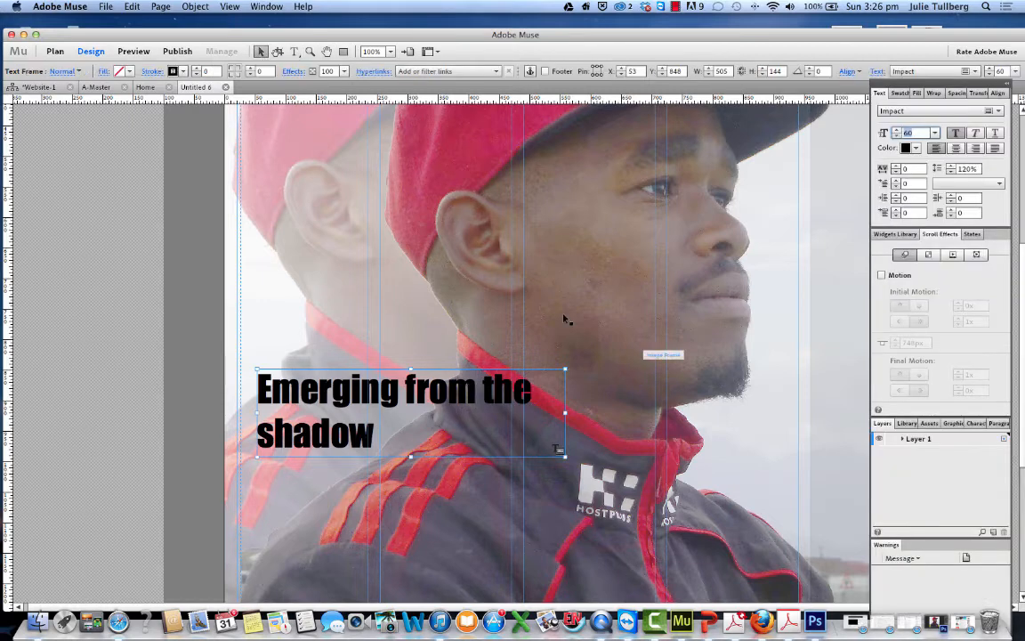
left_click_drag(562, 413, 511, 415)
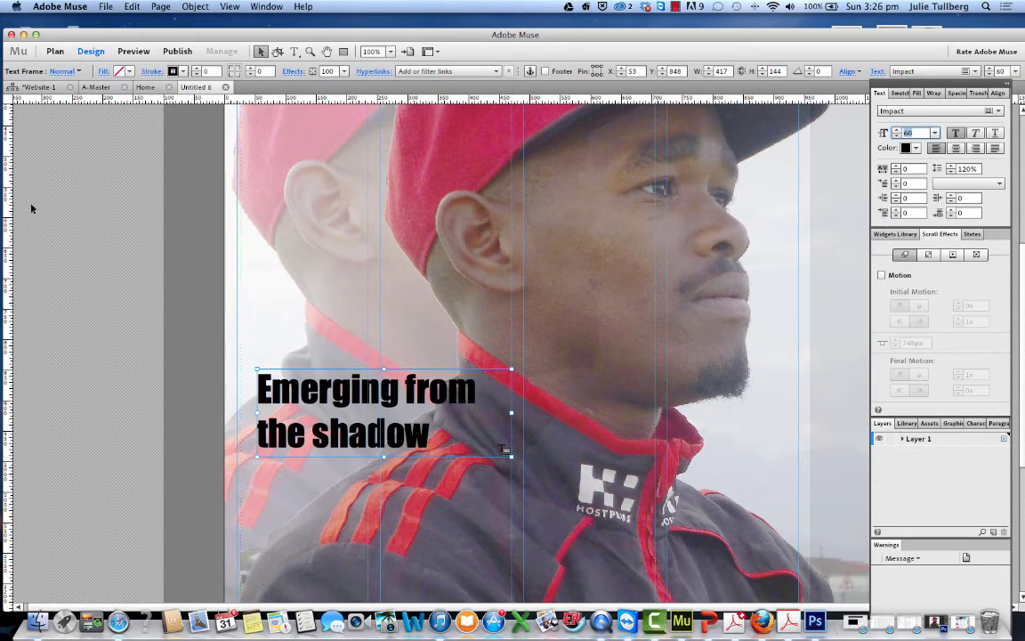
left_click(294, 50)
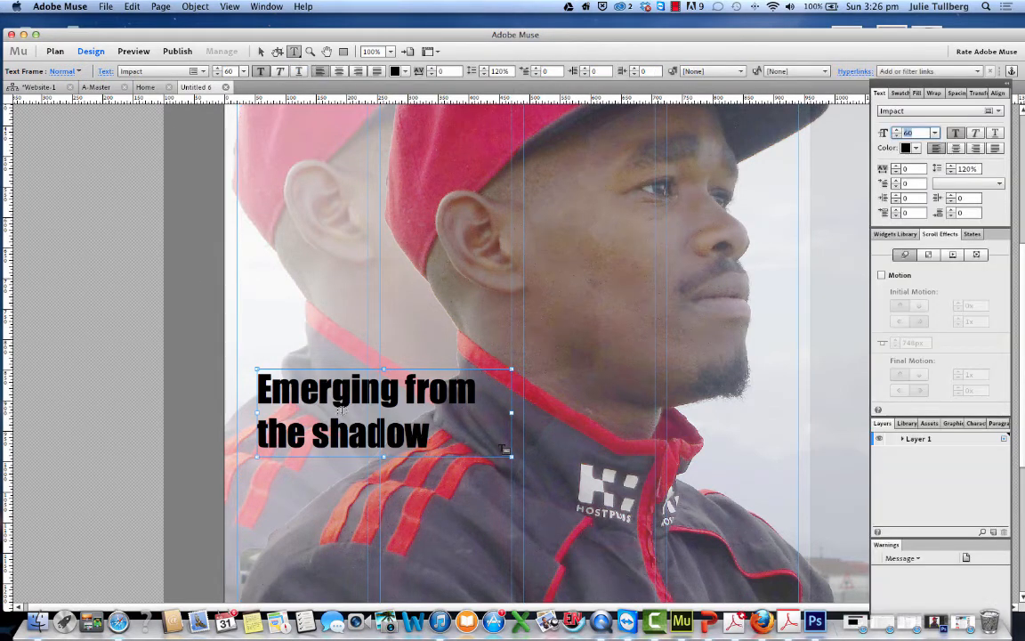
left_click(425, 431)
key("super+a")
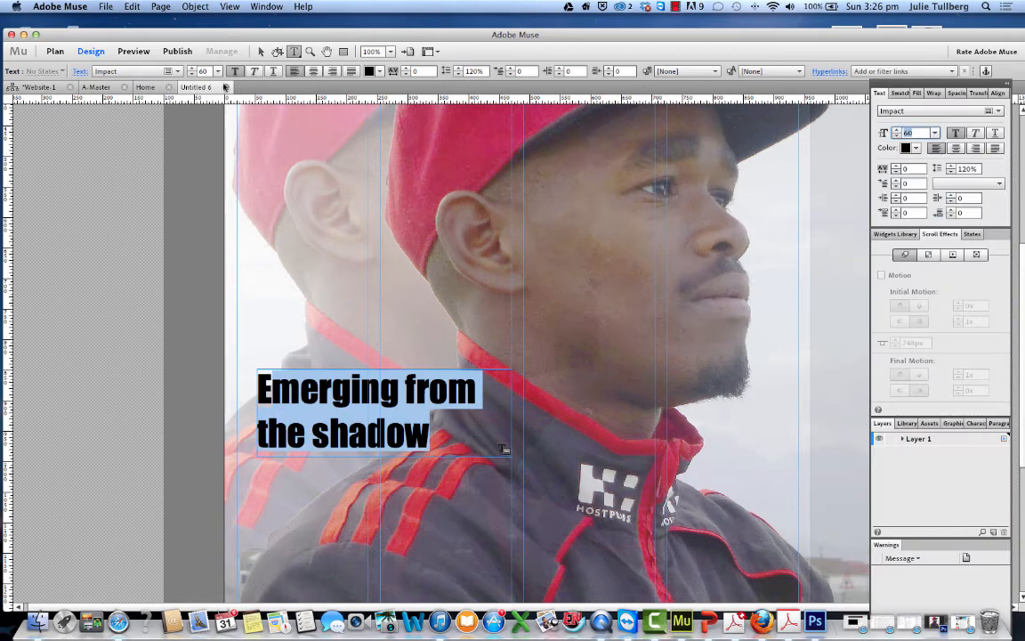
left_click(192, 69)
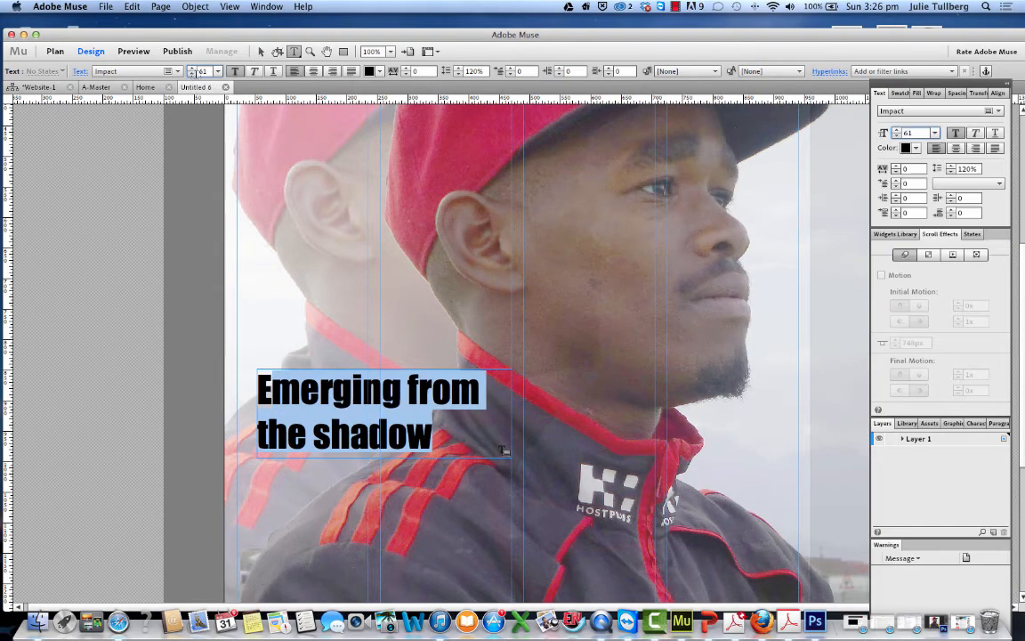
left_click(392, 397)
key("super+a")
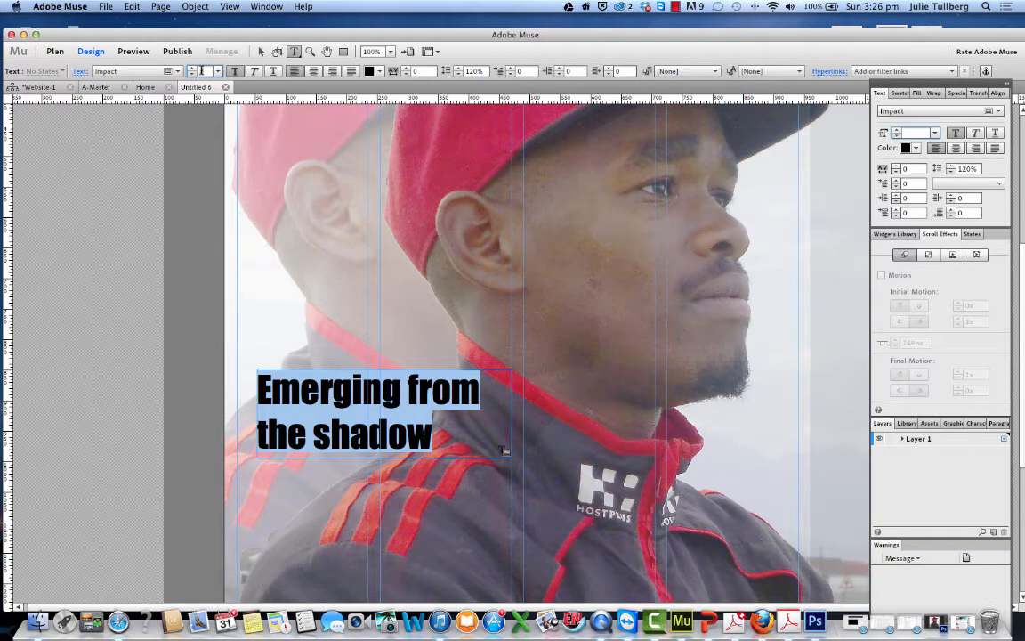
key("Return")
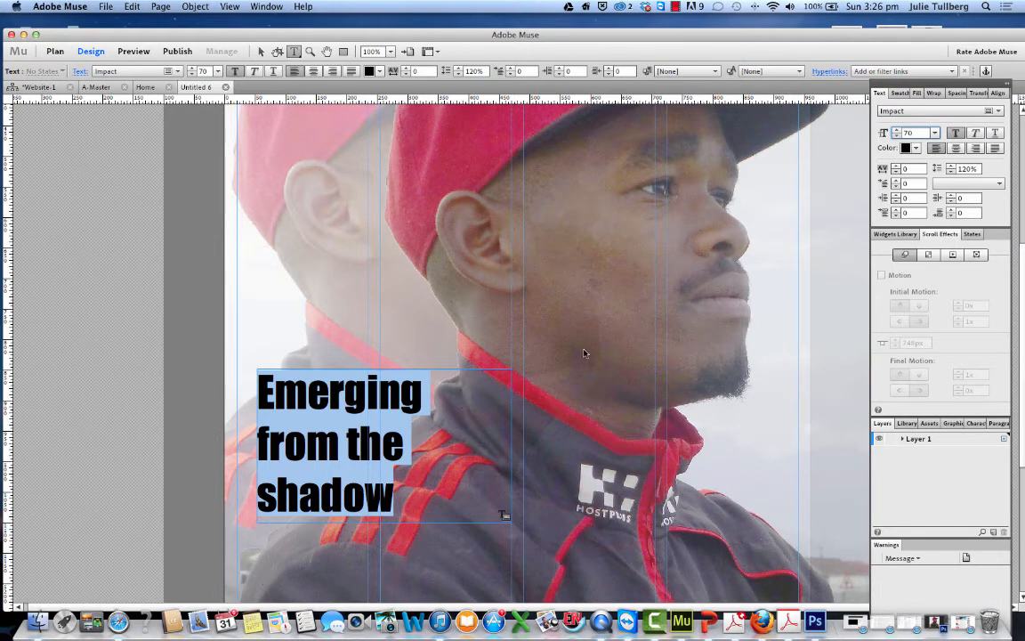
Widen the headline's frame to about 427 so it wraps after "from", and move it to about X 33, Y 881.
left_click(261, 50)
left_click_drag(511, 445, 515, 448)
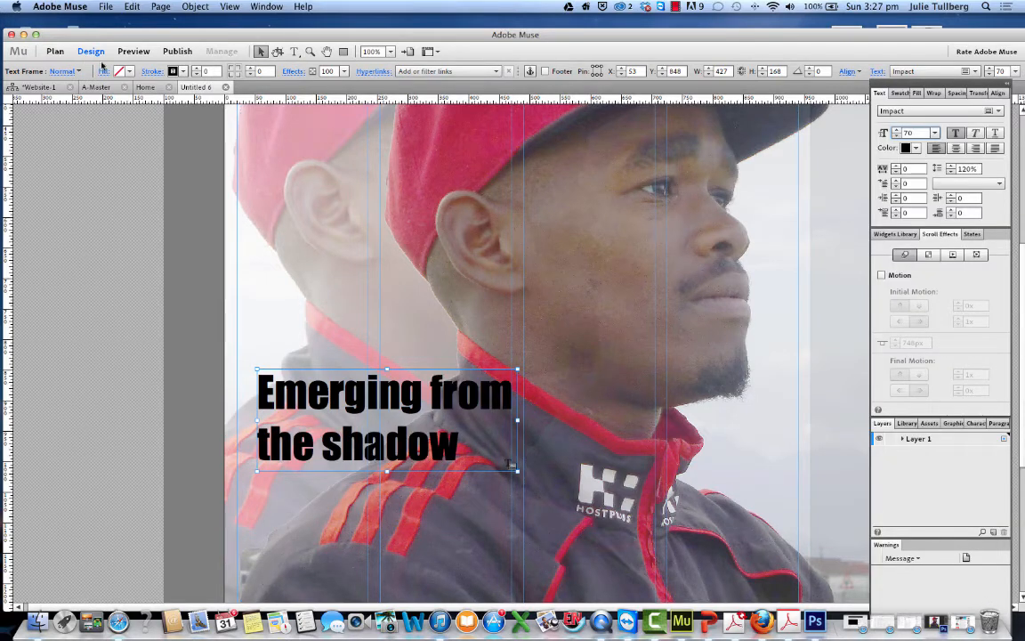
left_click_drag(312, 396, 300, 416)
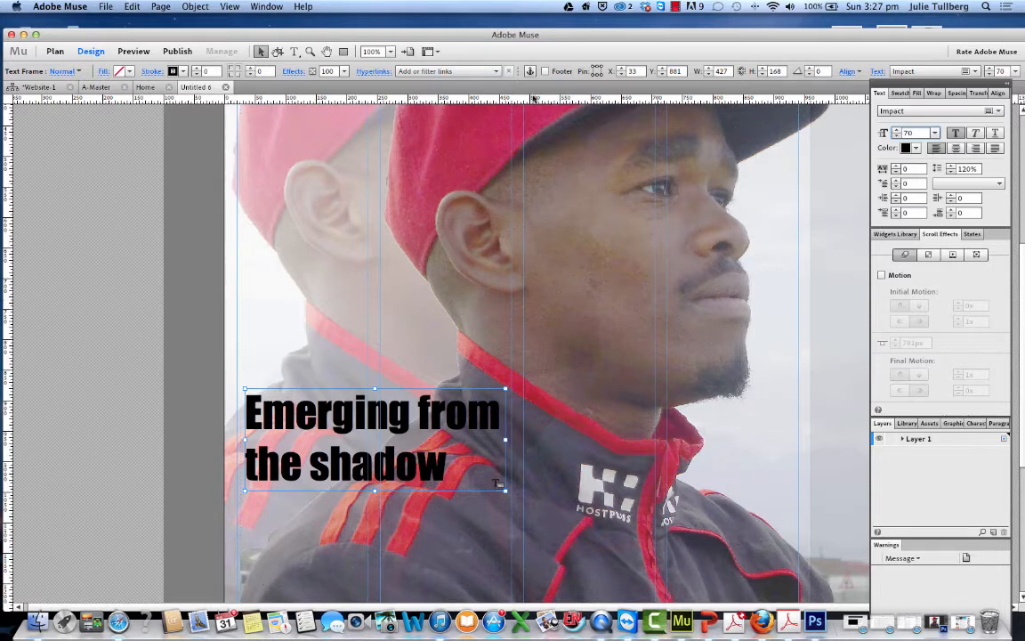
Change the colour of the whole "Emerging from the shadow" text to white (FFFFFF).
left_click(294, 51)
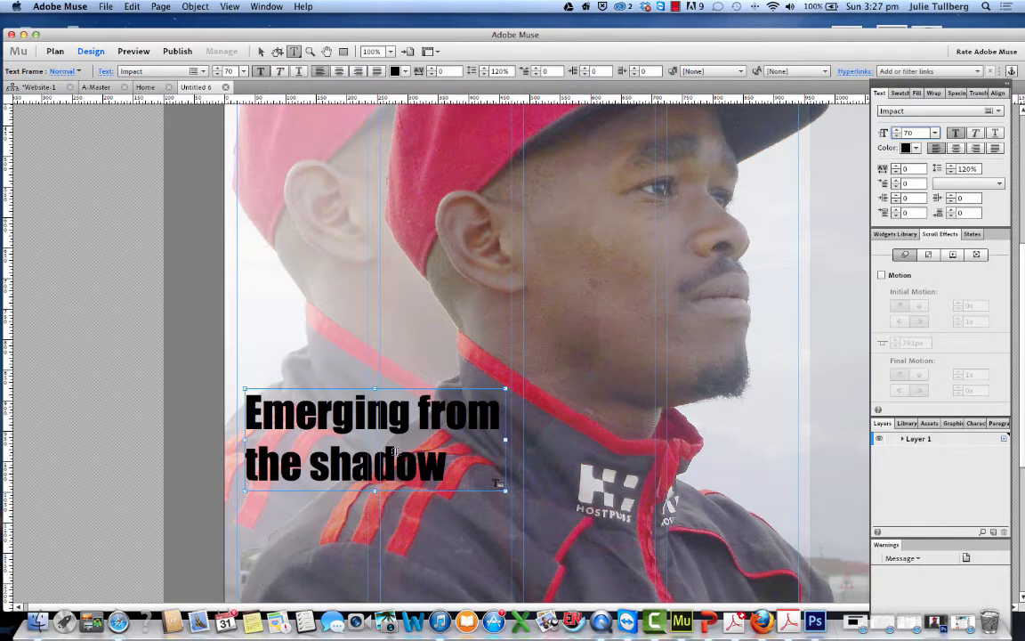
left_click_drag(442, 469, 255, 414)
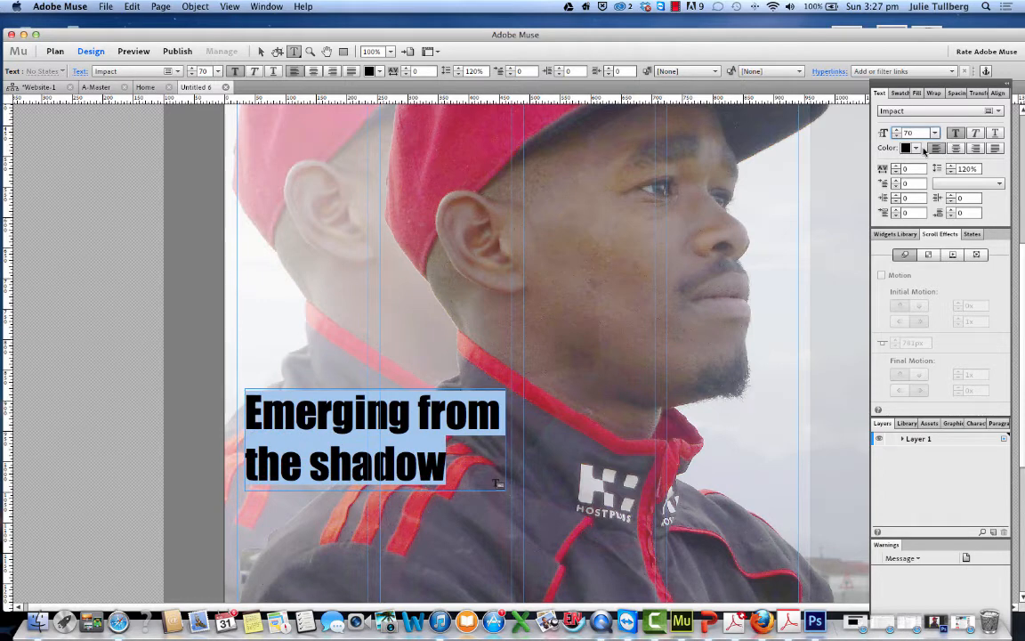
left_click(916, 149)
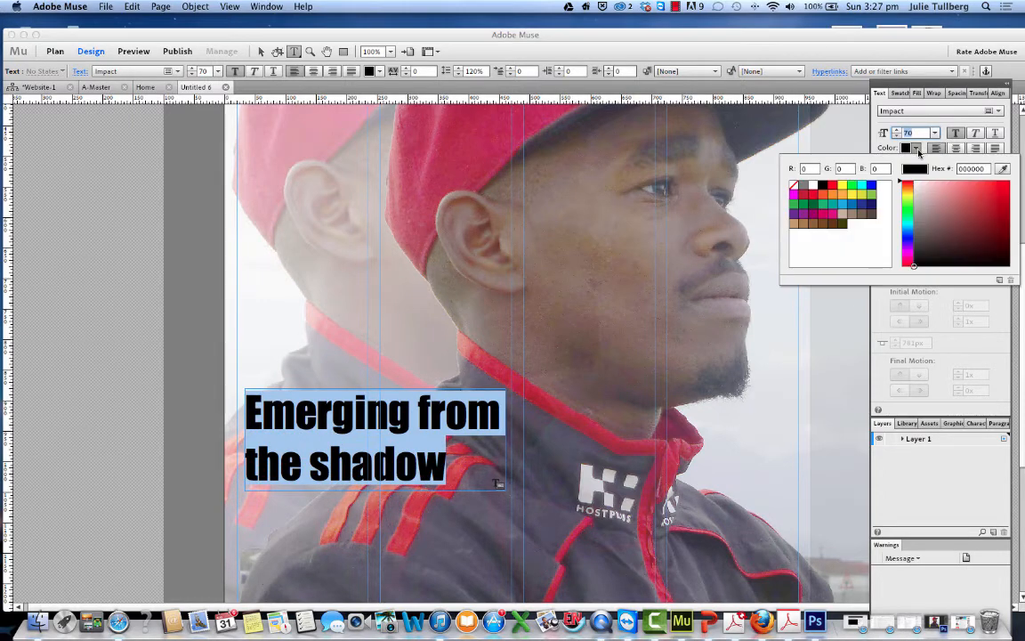
left_click(812, 185)
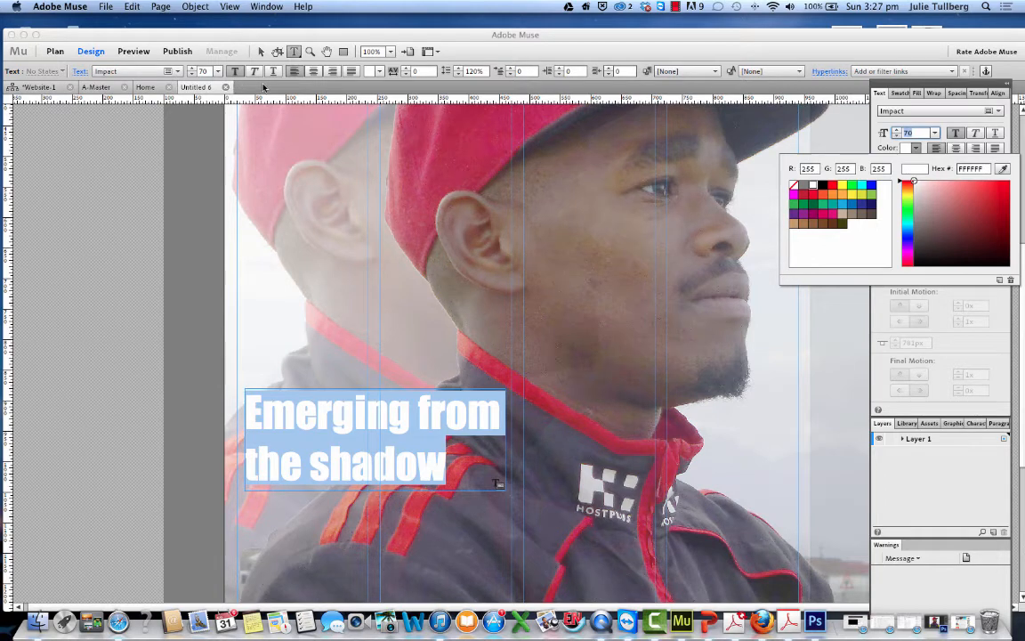
left_click(264, 87)
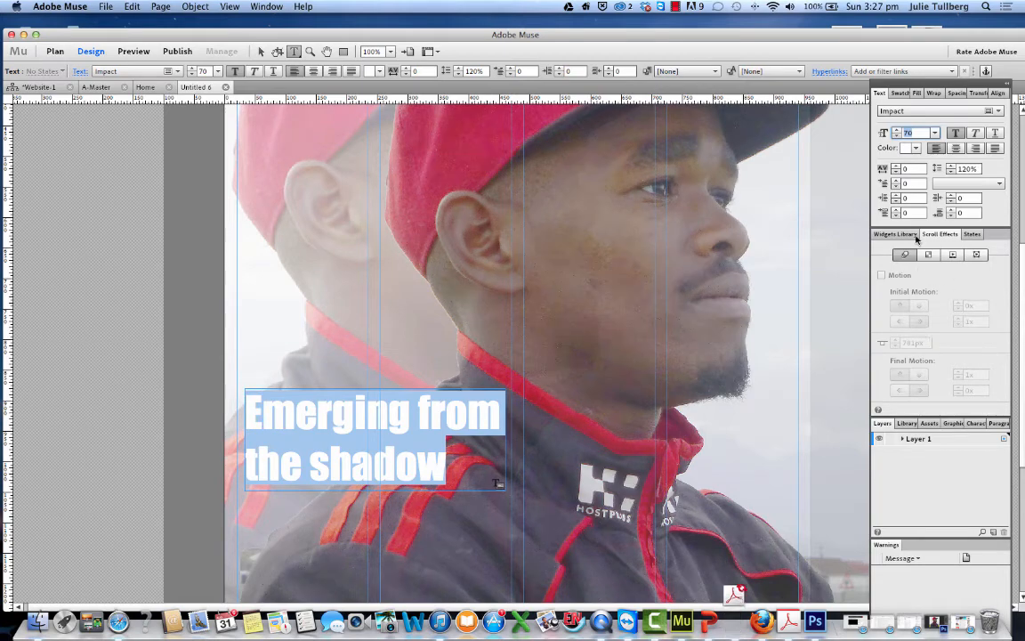
left_click(904, 93)
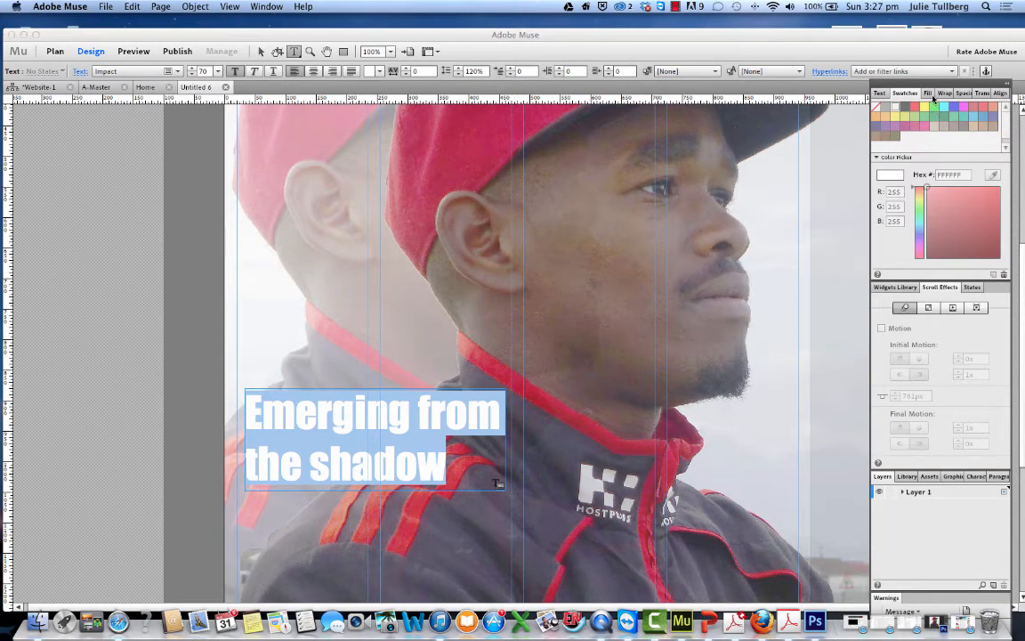
left_click(930, 95)
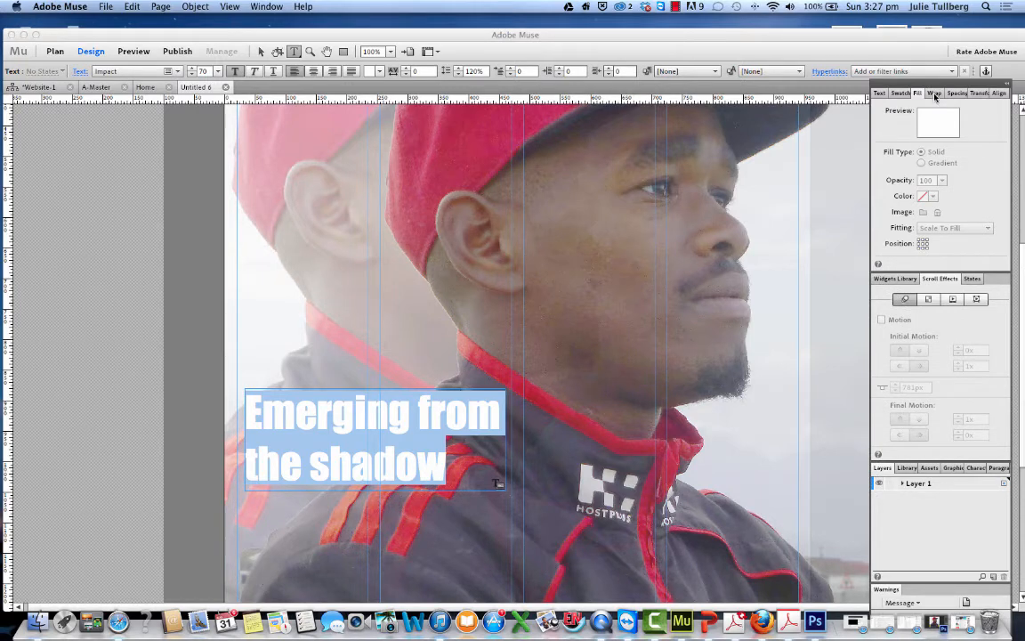
left_click(936, 95)
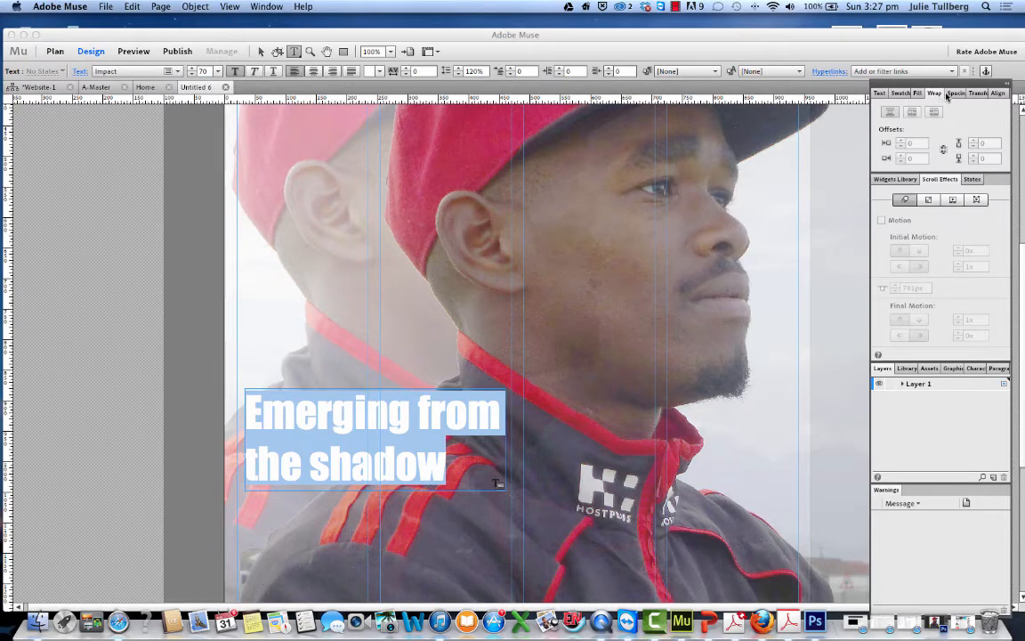
left_click(950, 93)
left_click(982, 95)
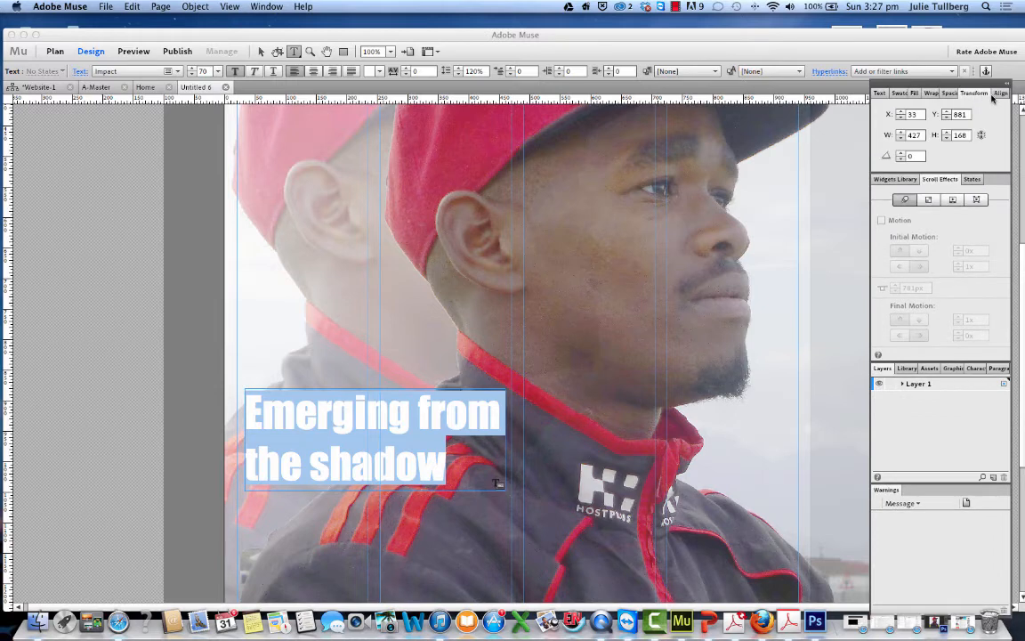
left_click(1000, 94)
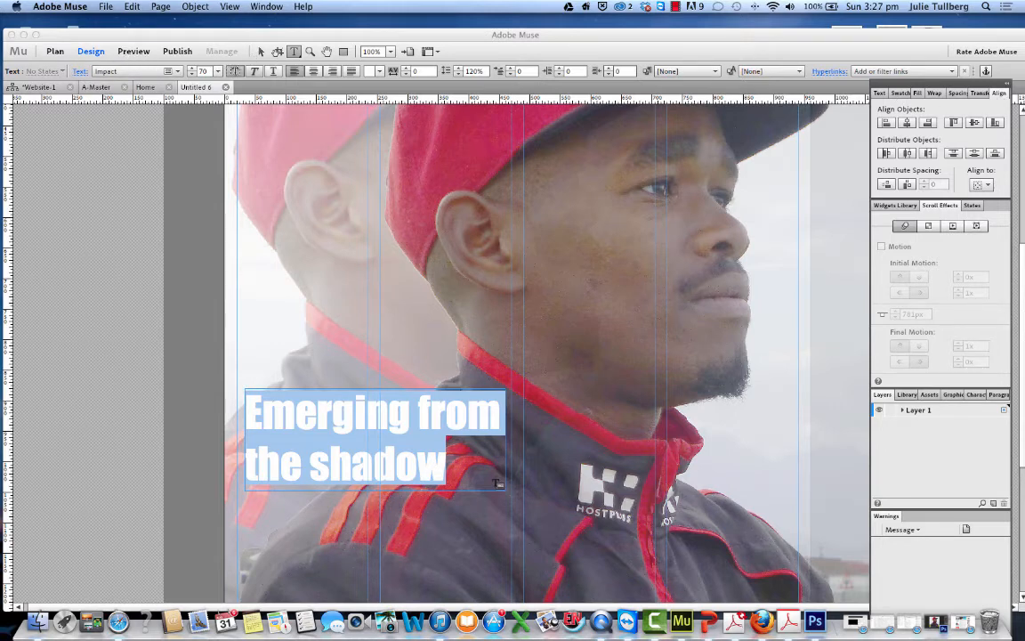
left_click(880, 94)
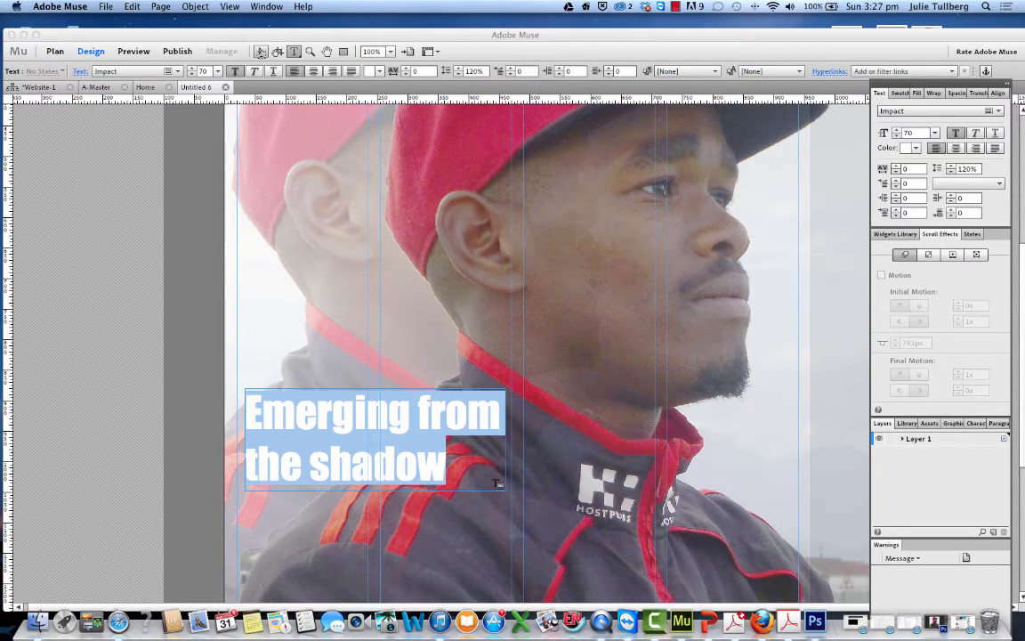
Set the headline frame's stroke colour to R 1, G 1, B 1.
key("Escape")
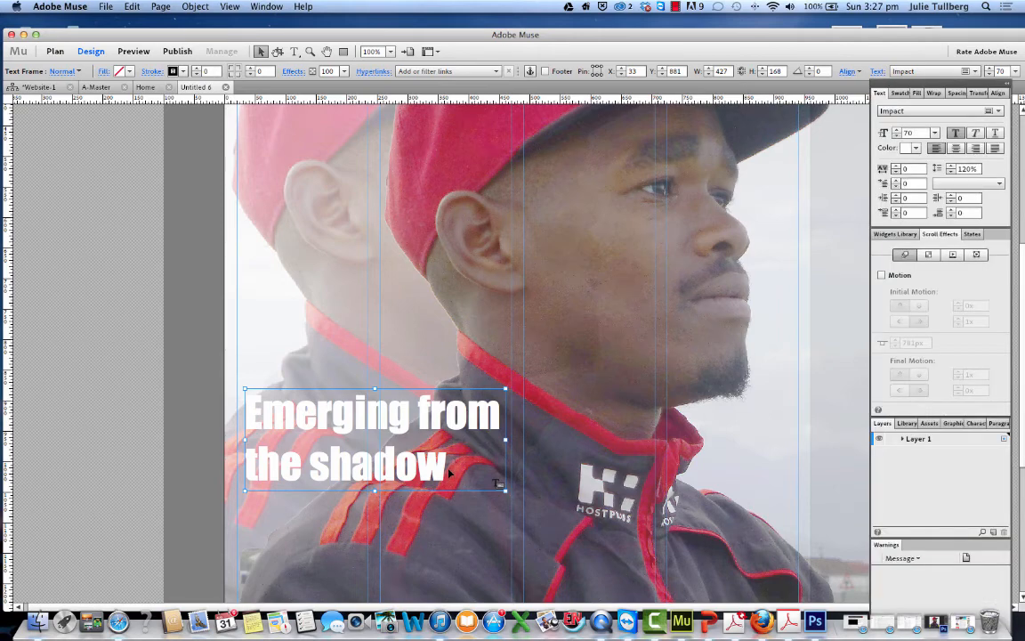
left_click(173, 72)
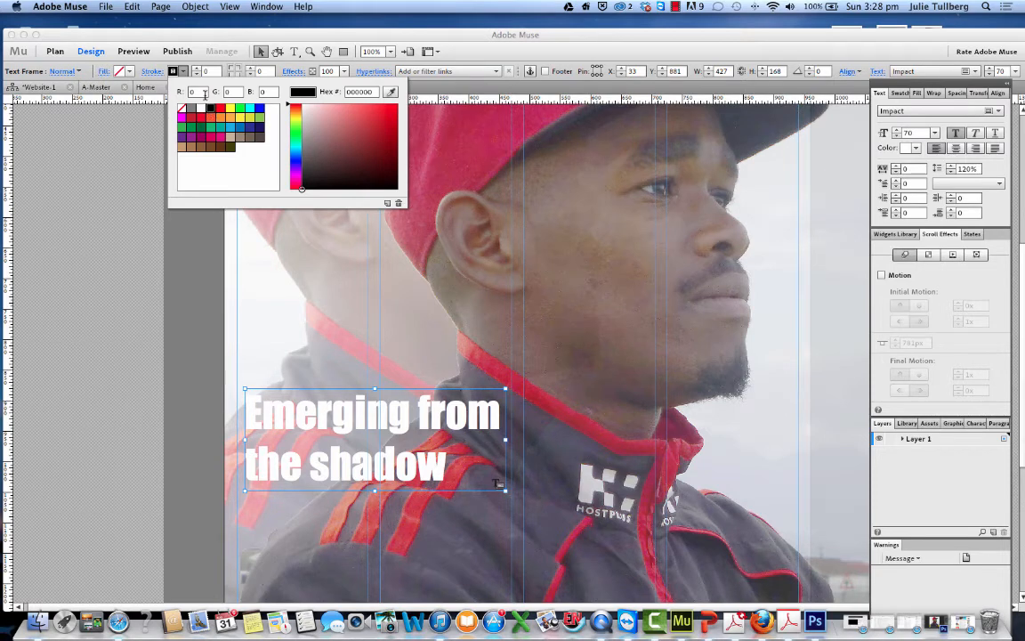
left_click(203, 93)
type("1")
left_click(221, 93)
type("1")
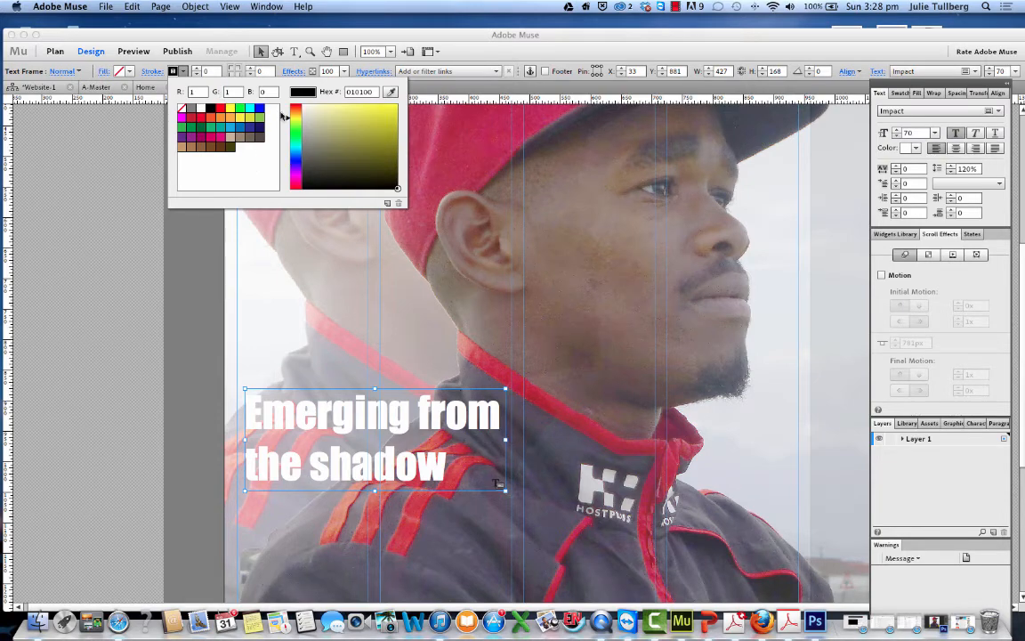
key("Tab")
type("1")
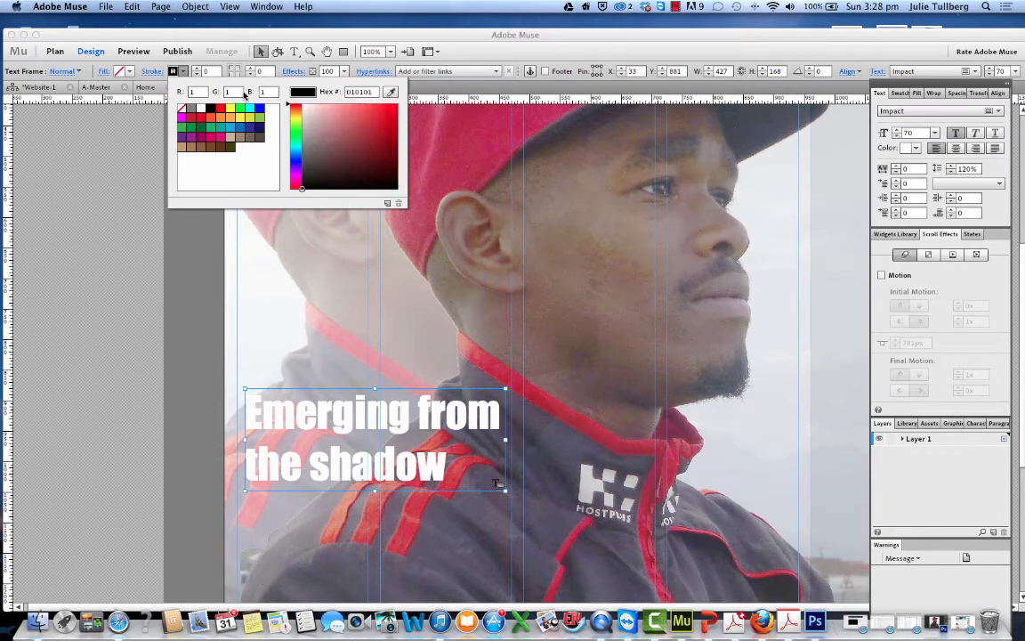
Reset the headline frame's stroke colour to the black swatch.
left_click(174, 73)
left_click(173, 73)
left_click(210, 108)
left_click(401, 409)
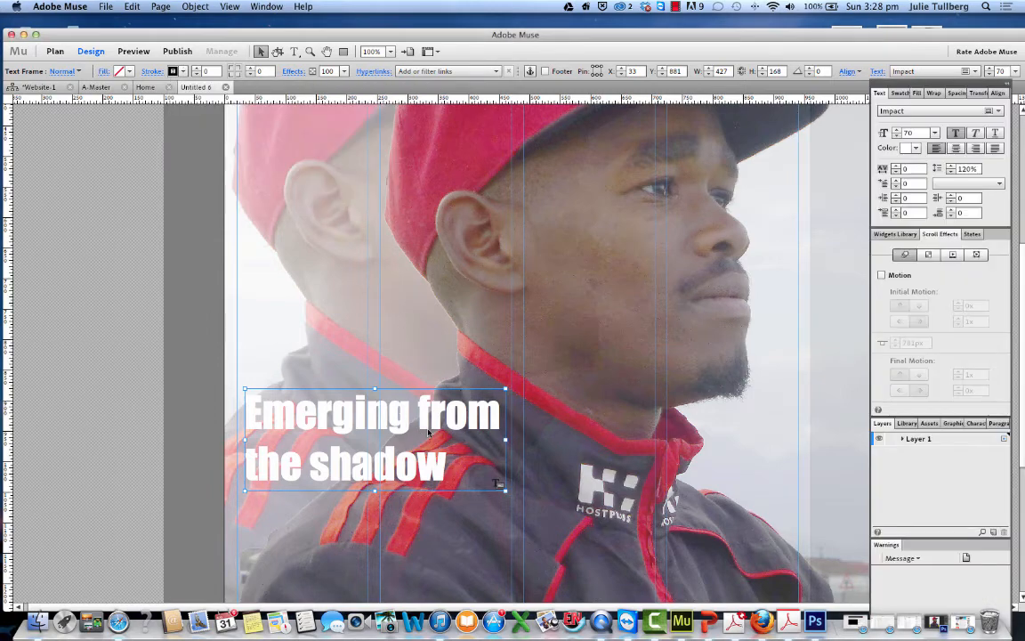
Examine the headline frame's stroke and fill colours, its states and the Black swatch's options.
left_click(295, 51)
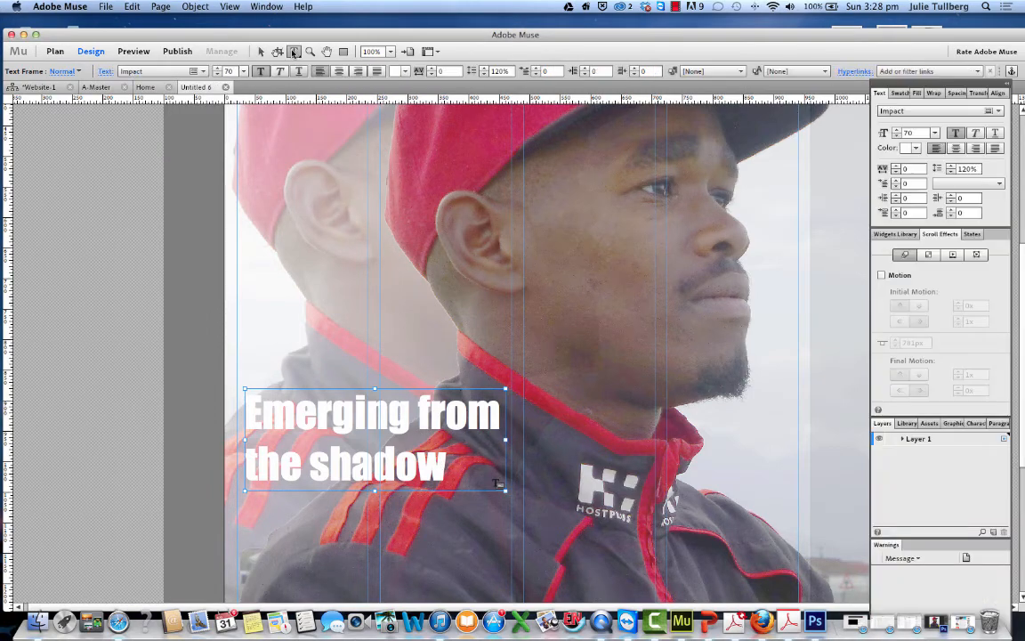
left_click(441, 469)
key("super+a")
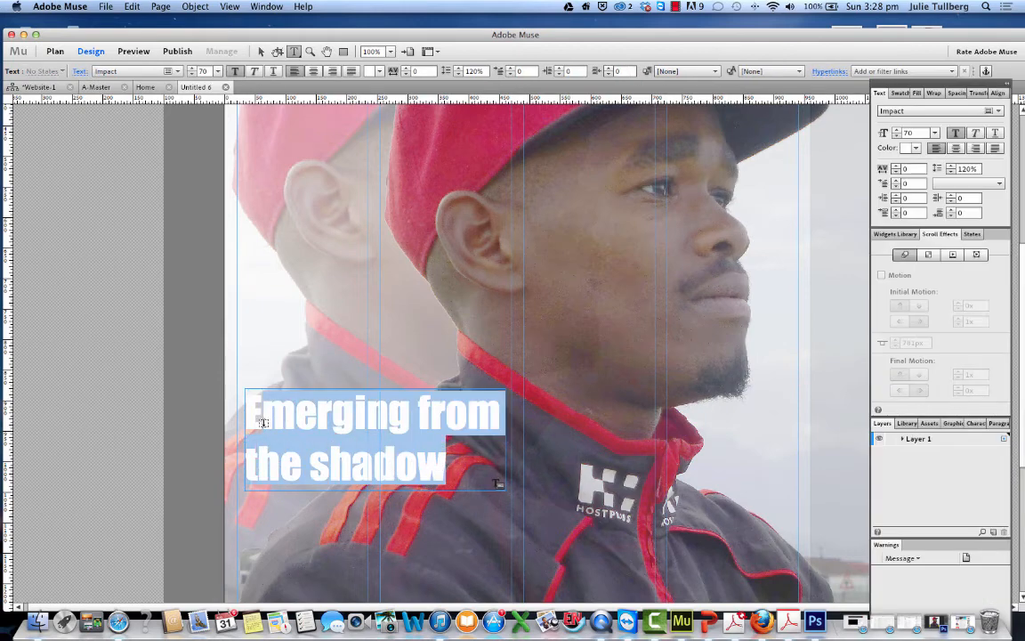
left_click(261, 51)
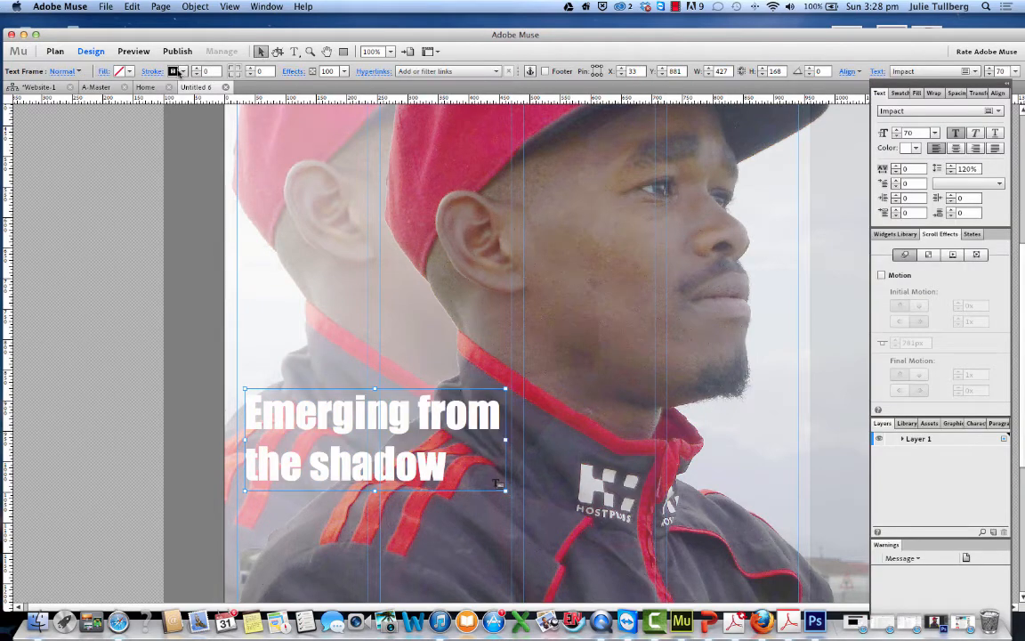
left_click(178, 72)
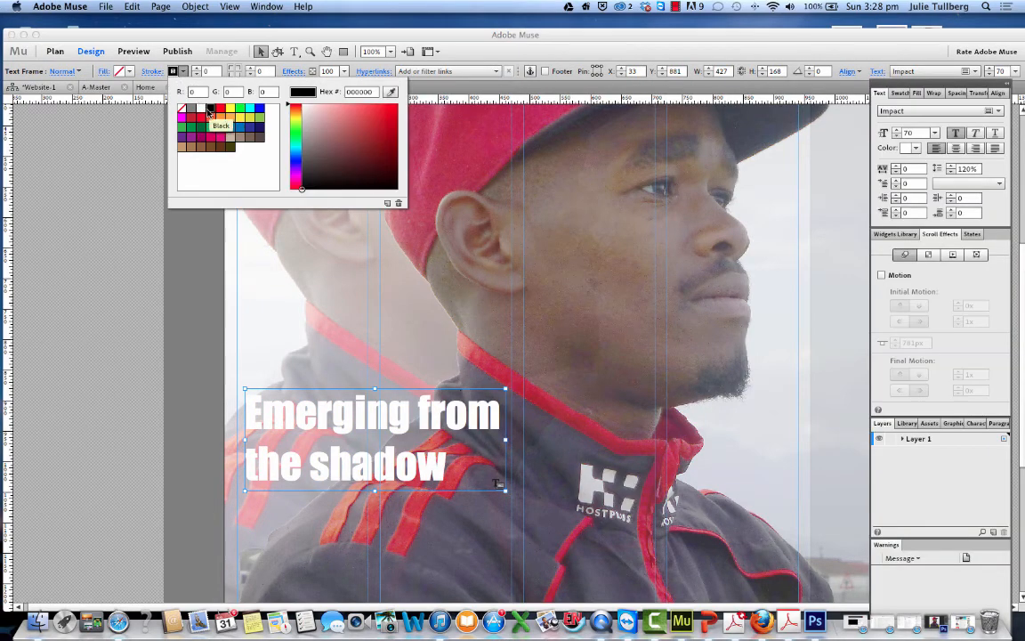
left_click(127, 72)
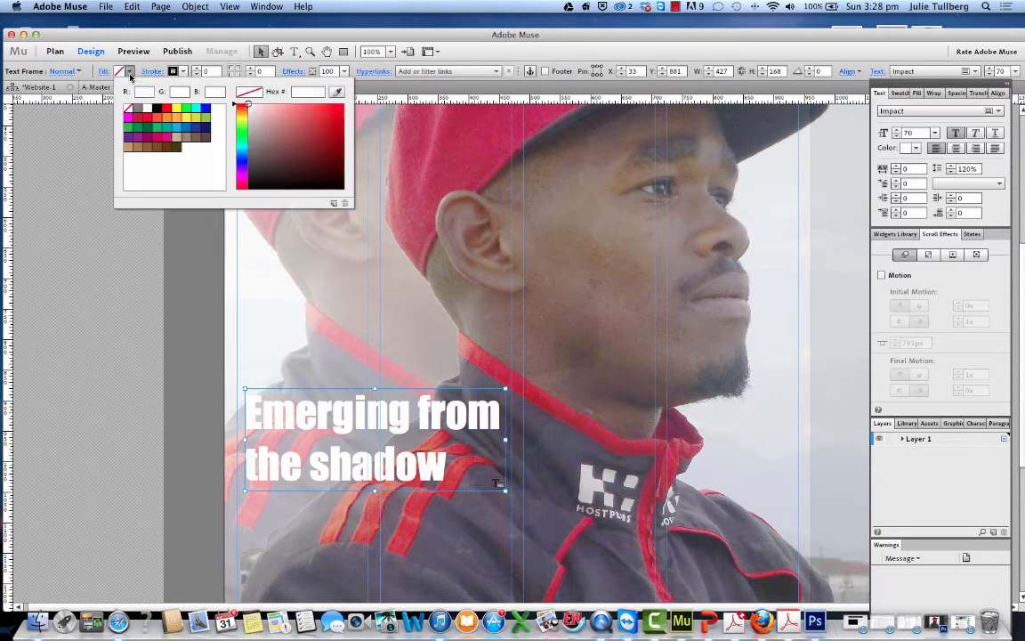
left_click(71, 71)
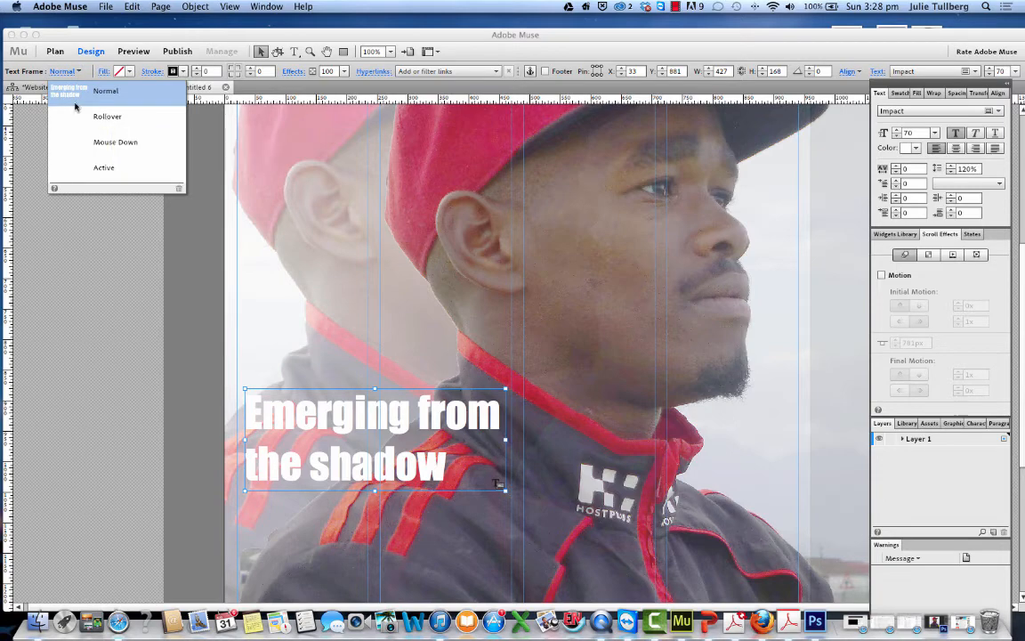
left_click(79, 75)
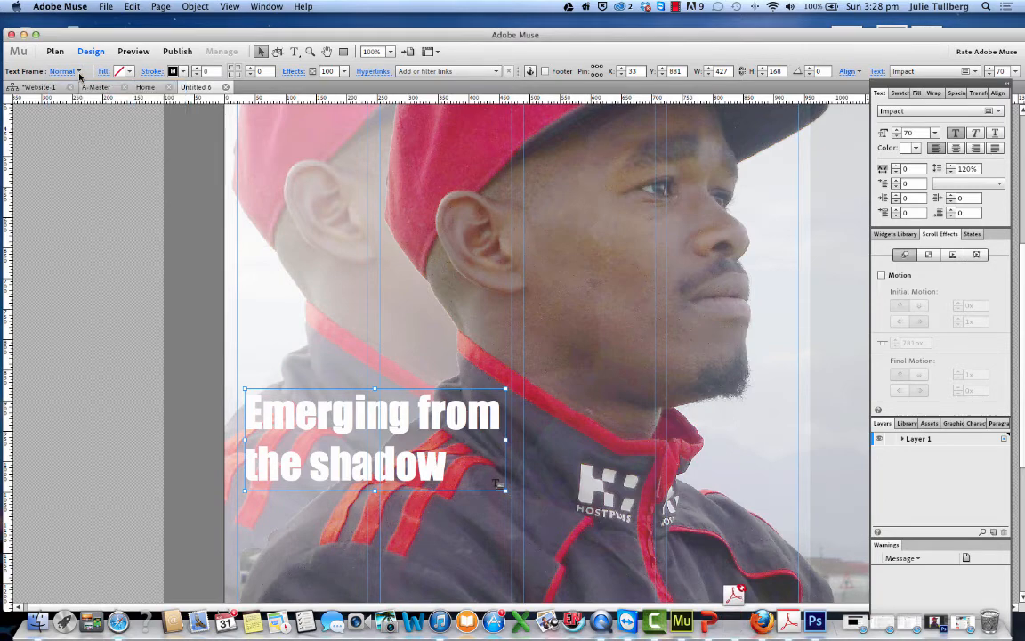
left_click(174, 72)
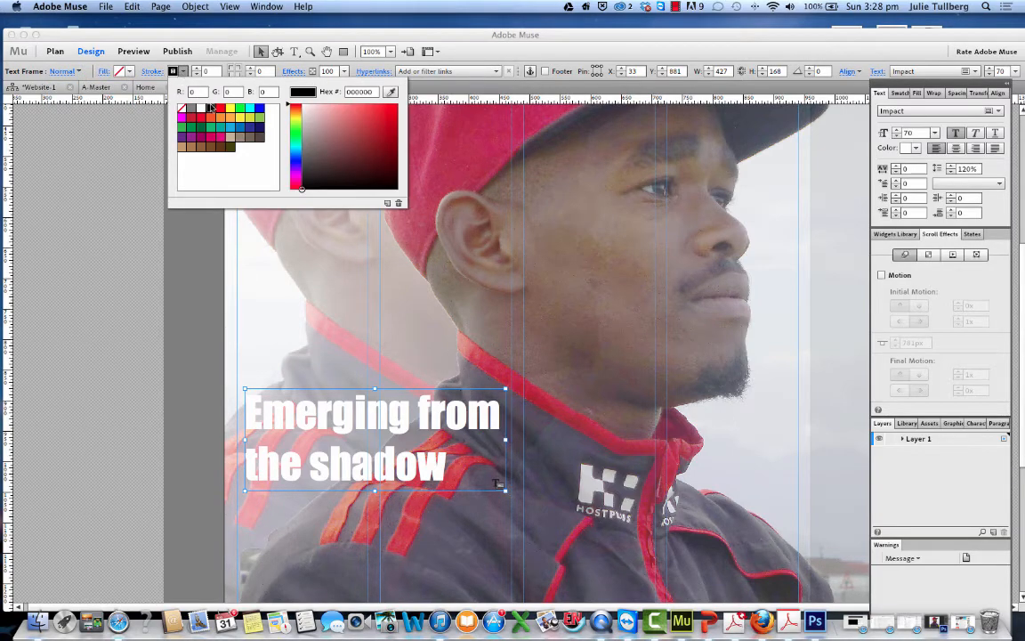
double_click(214, 109)
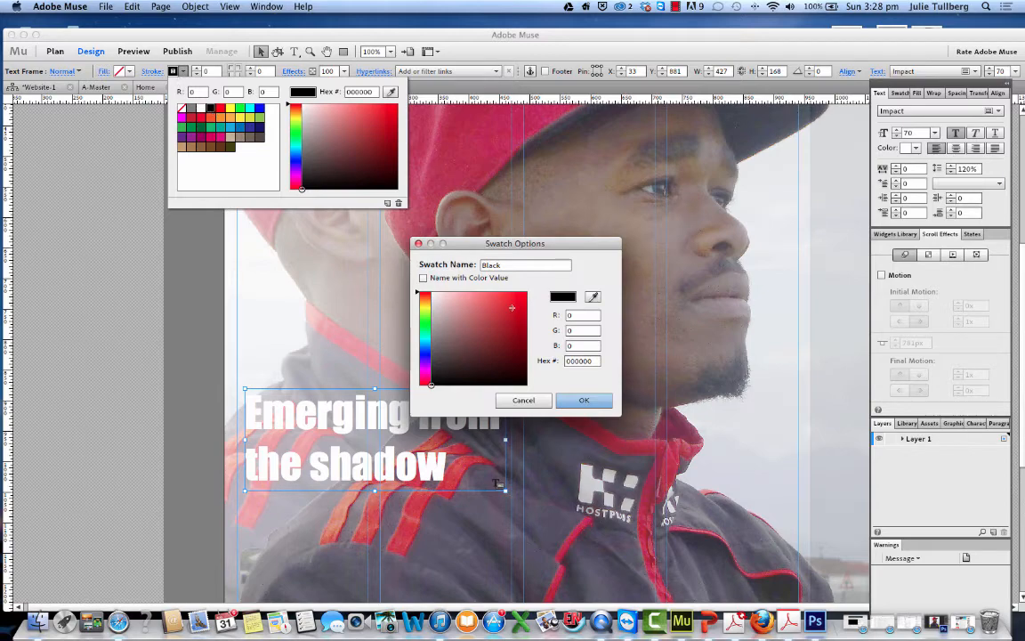
left_click(583, 400)
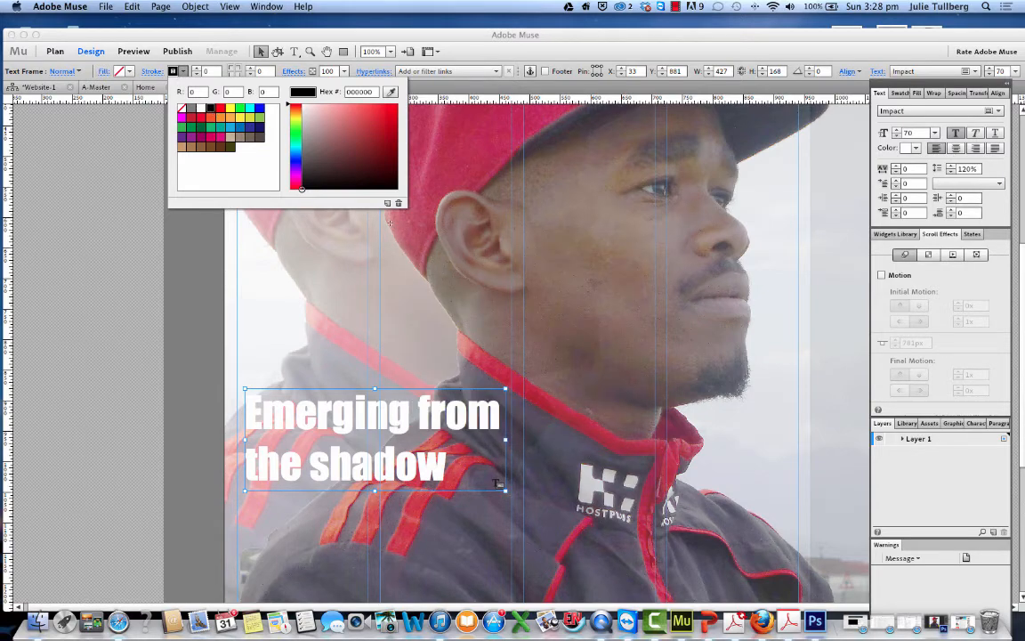
left_click(524, 179)
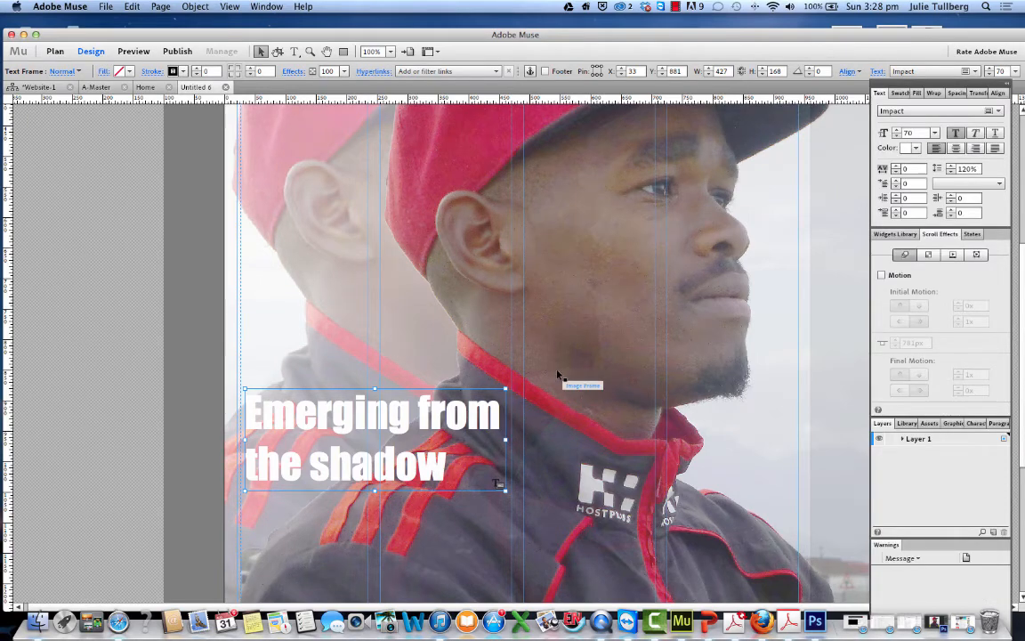
left_click(552, 460)
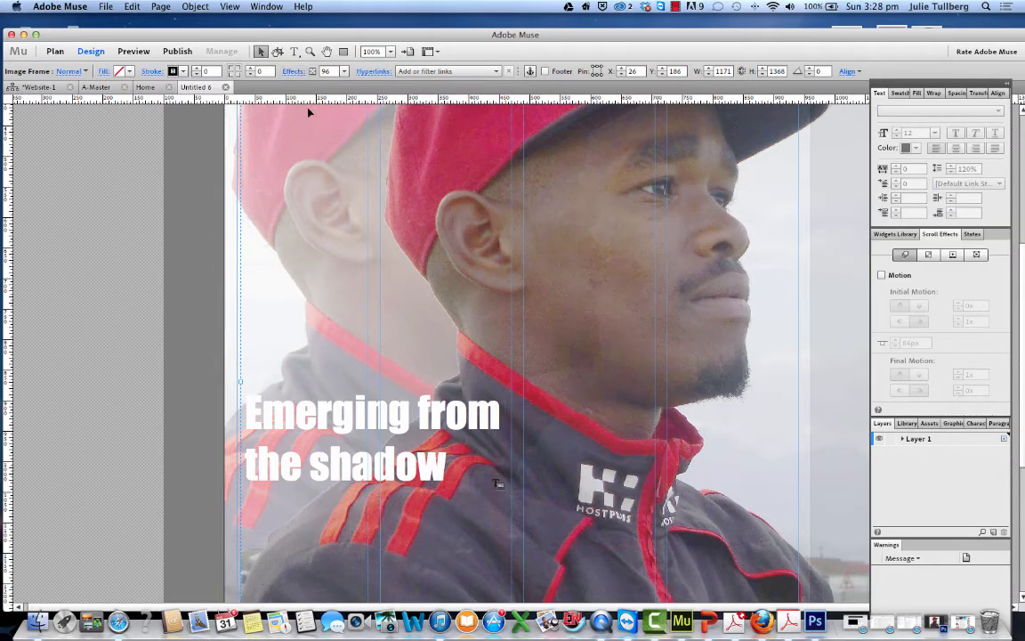
Change the colour of the whole "Emerging from the shadow" headline text to black.
left_click(295, 53)
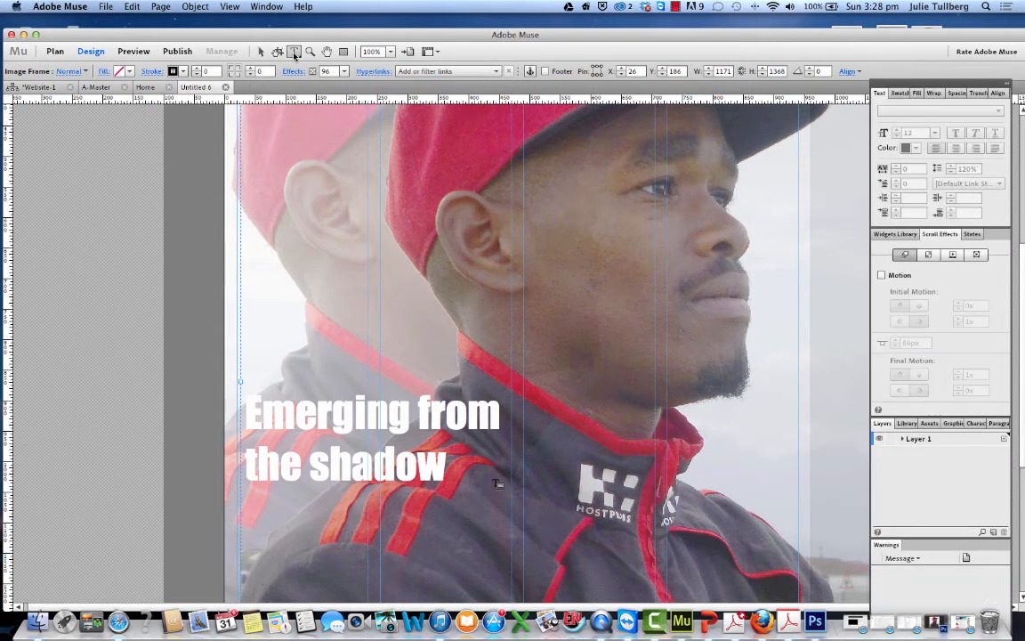
left_click(436, 439)
key("super+a")
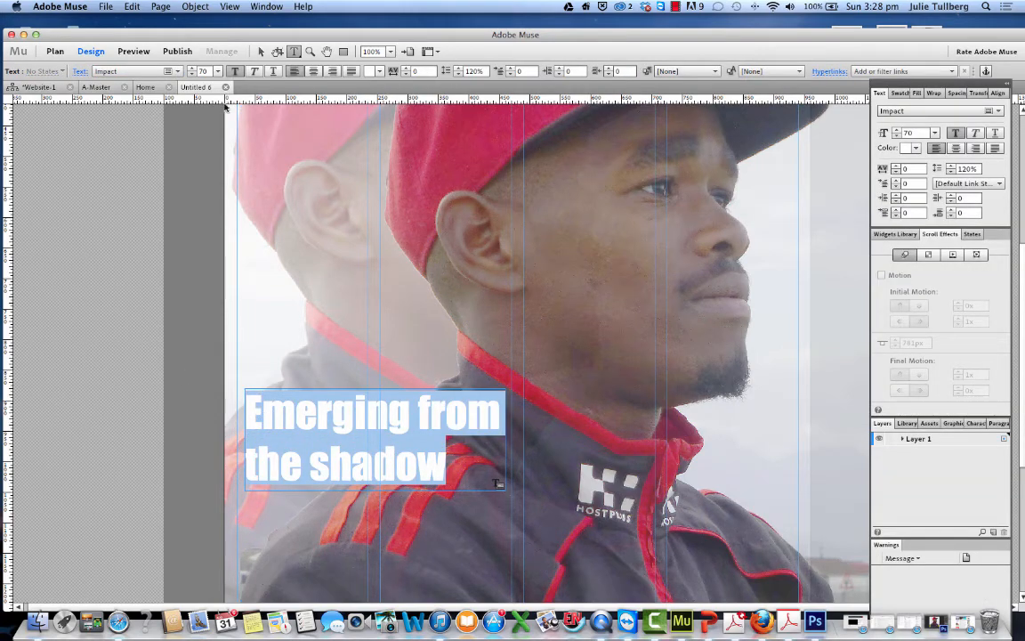
left_click(378, 71)
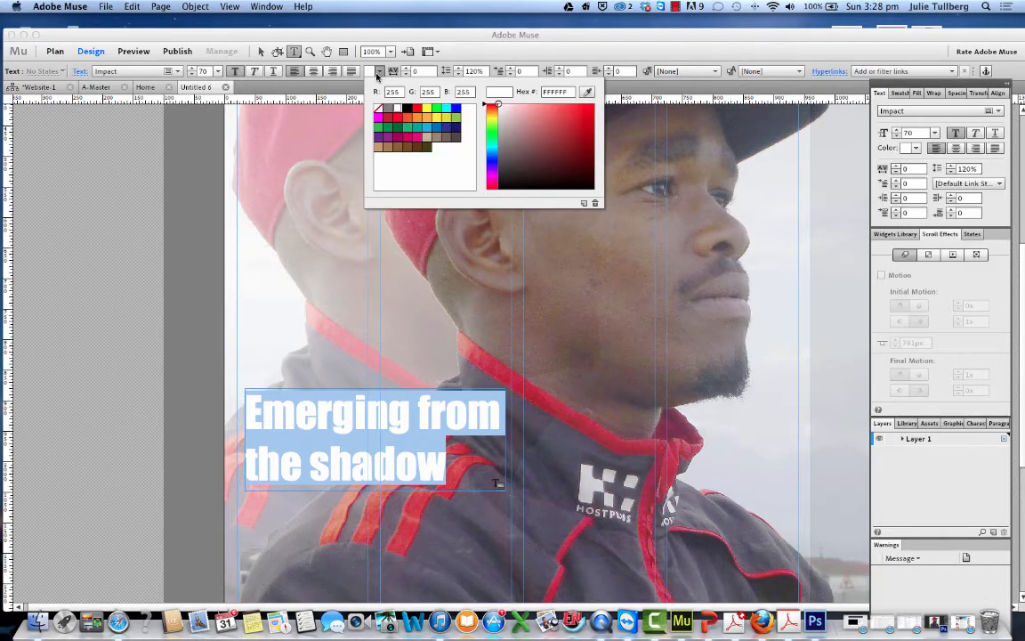
left_click(409, 109)
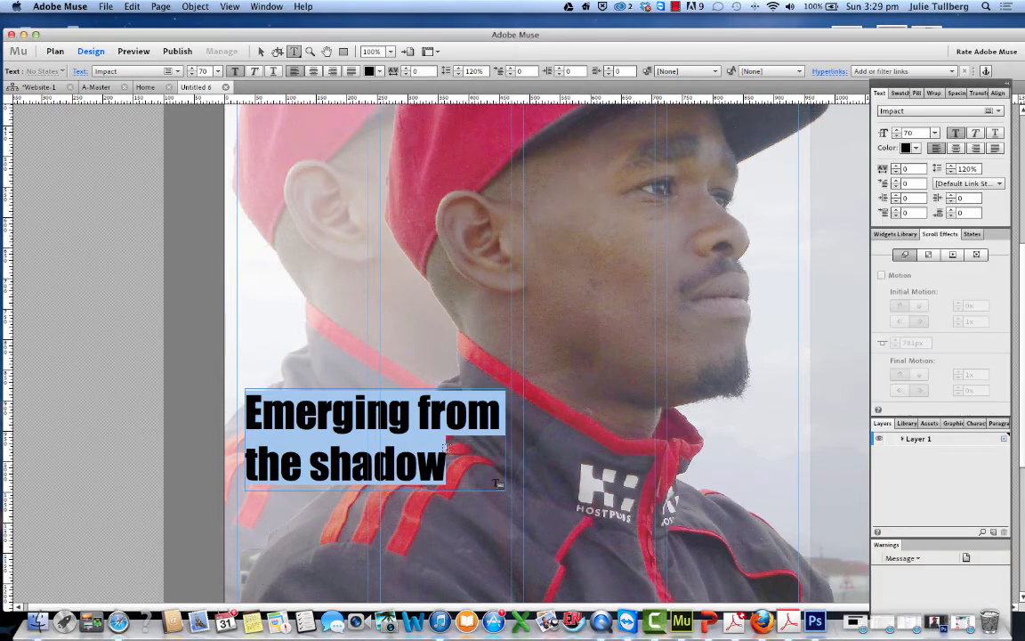
left_click(402, 408)
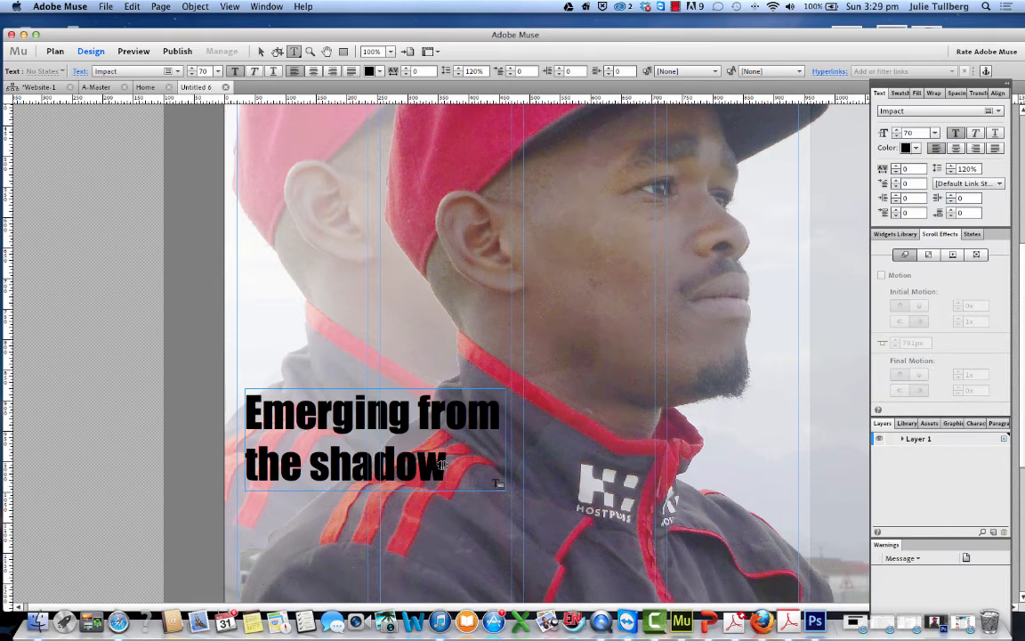
Try a letter spacing of 1 on the whole headline text.
left_click_drag(446, 465, 242, 426)
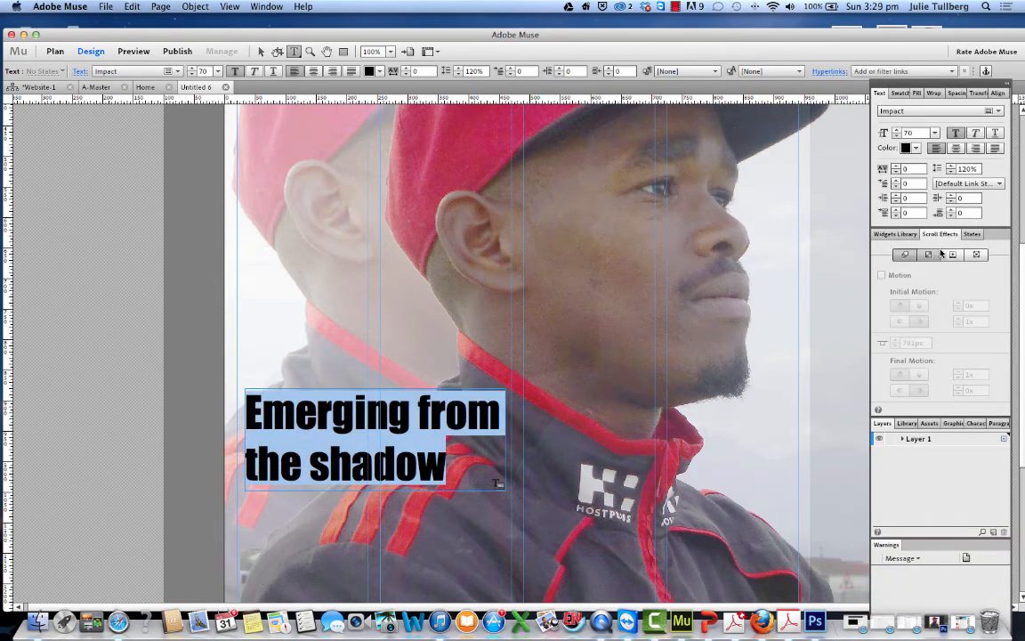
left_click(897, 174)
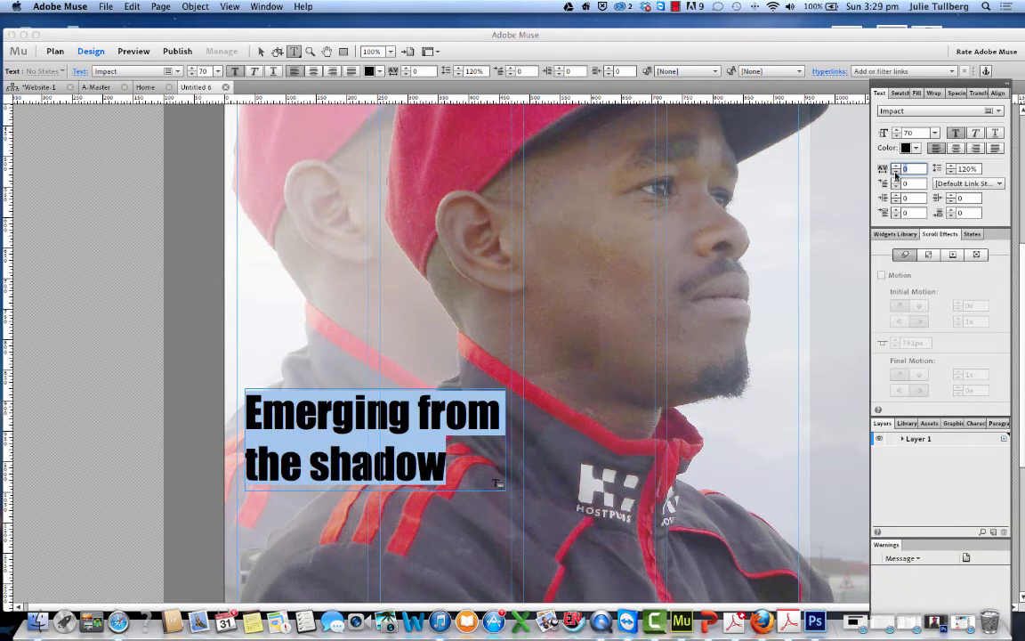
left_click(896, 166)
left_click(896, 166)
left_click(896, 173)
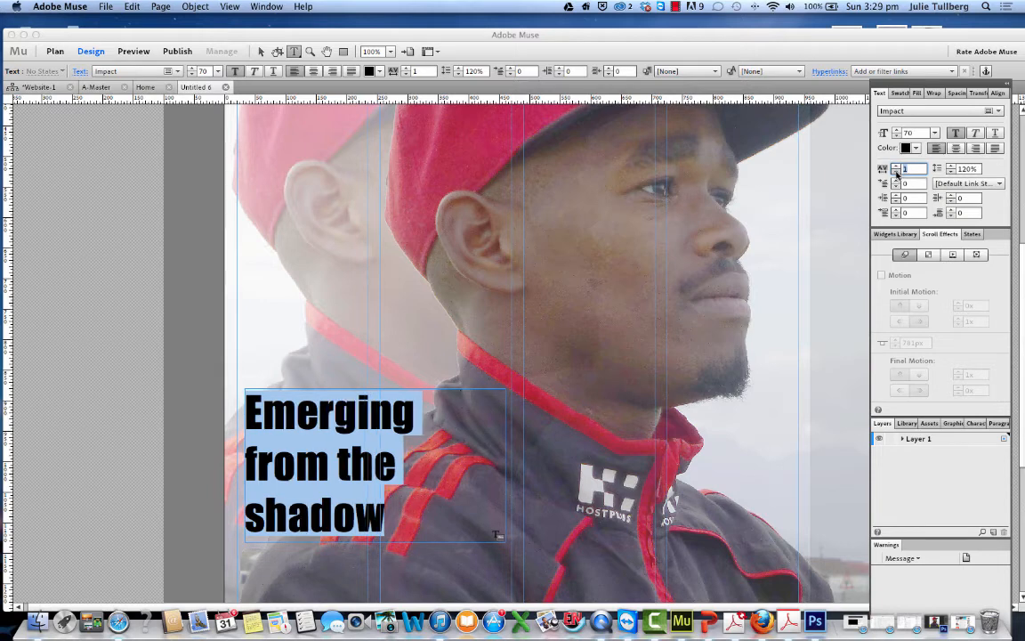
left_click(896, 173)
Try a first-line indent of -4 and a left margin of -5 on the headline text.
left_click(896, 186)
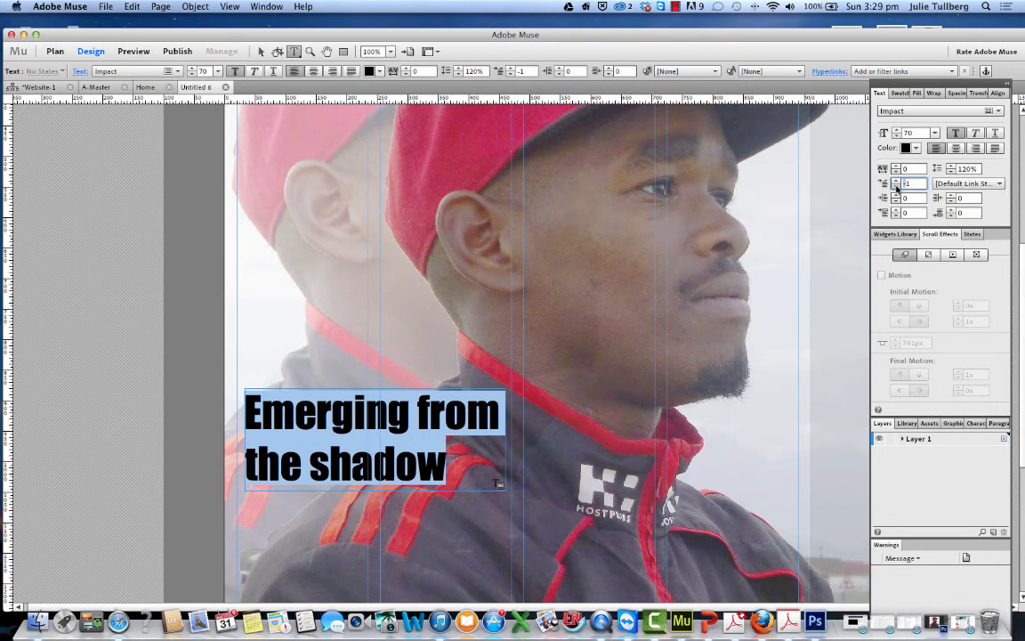
left_click(897, 187)
left_click(896, 187)
left_click(896, 186)
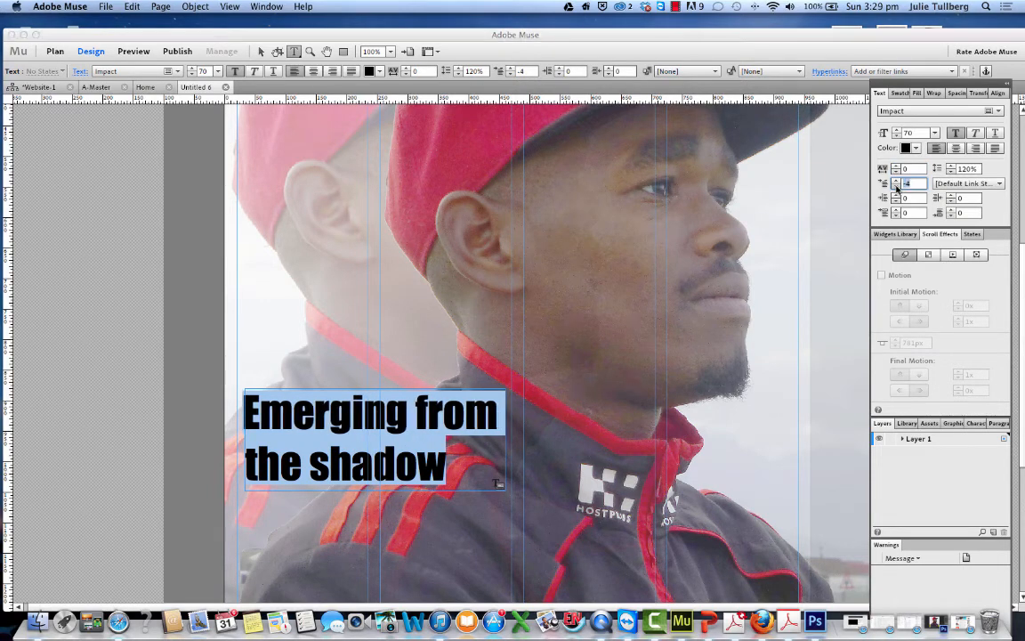
left_click(896, 201)
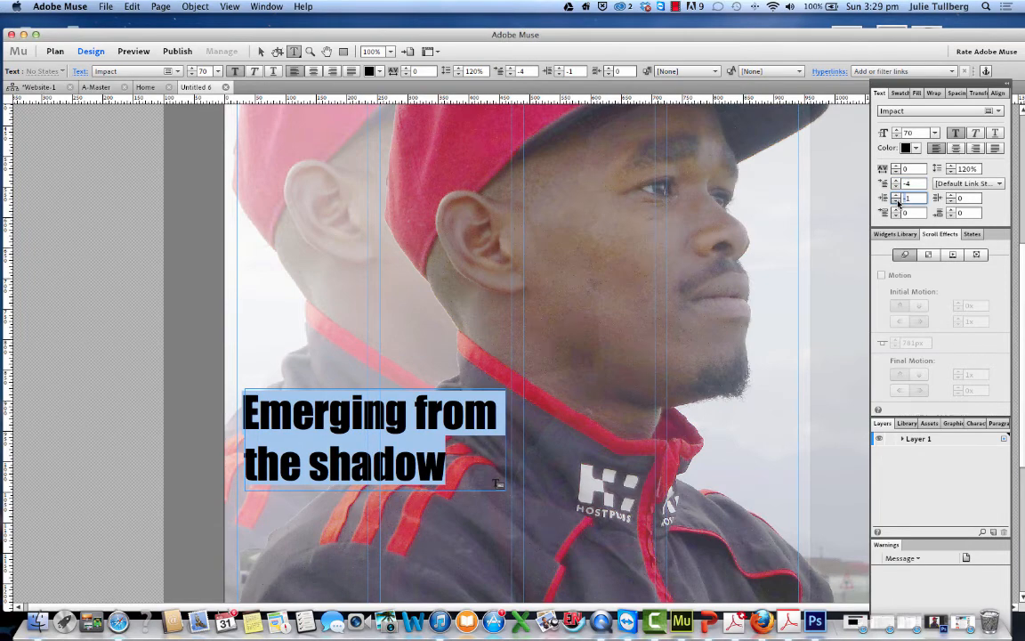
left_click(897, 202)
left_click(897, 202)
left_click(897, 202)
left_click(897, 202)
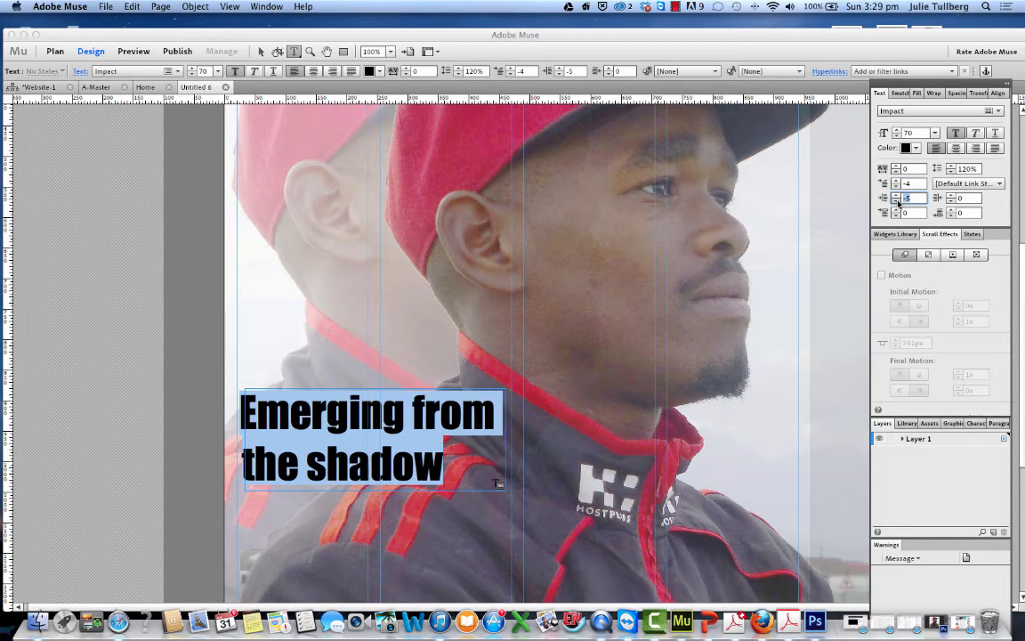
Set the headline paragraph's right margin to -5.
left_click(952, 202)
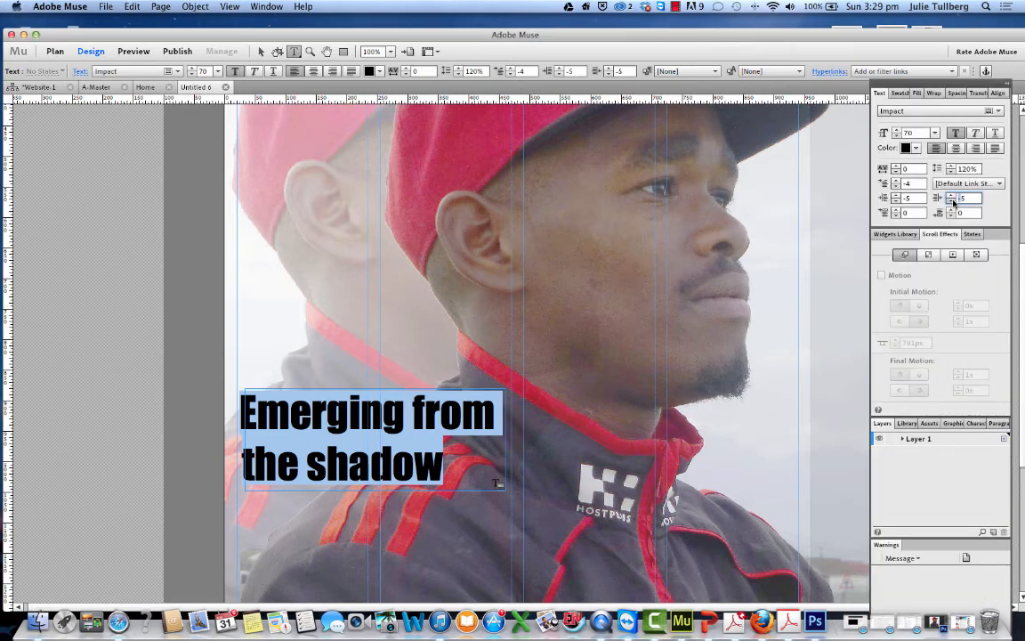
left_click(897, 215)
left_click(496, 476)
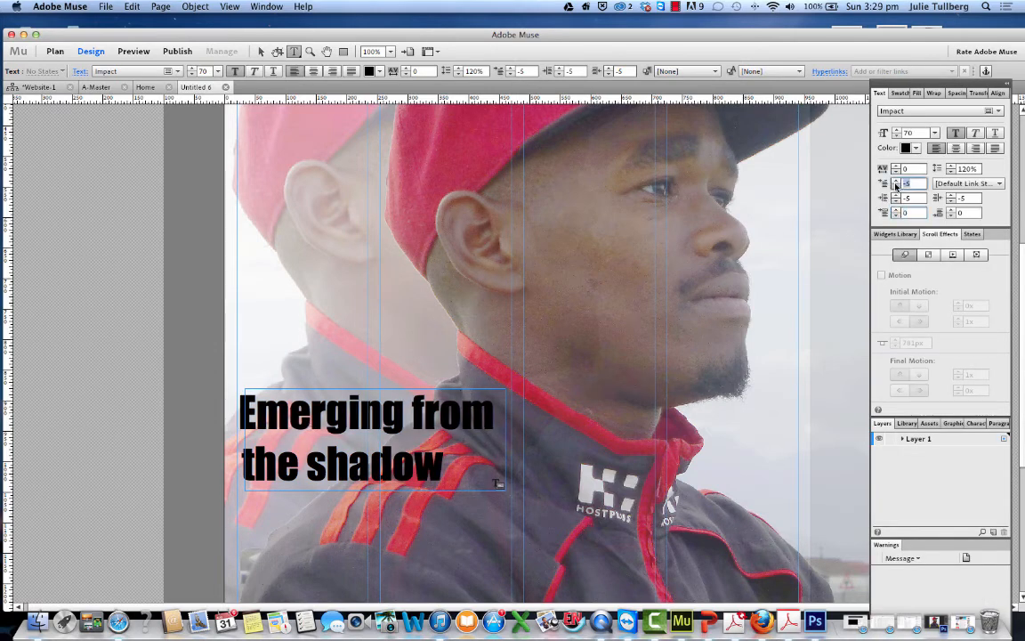
Reset the headline paragraph's indent and left margin to 0.
left_click(897, 183)
left_click(897, 183)
left_click(898, 182)
left_click(897, 182)
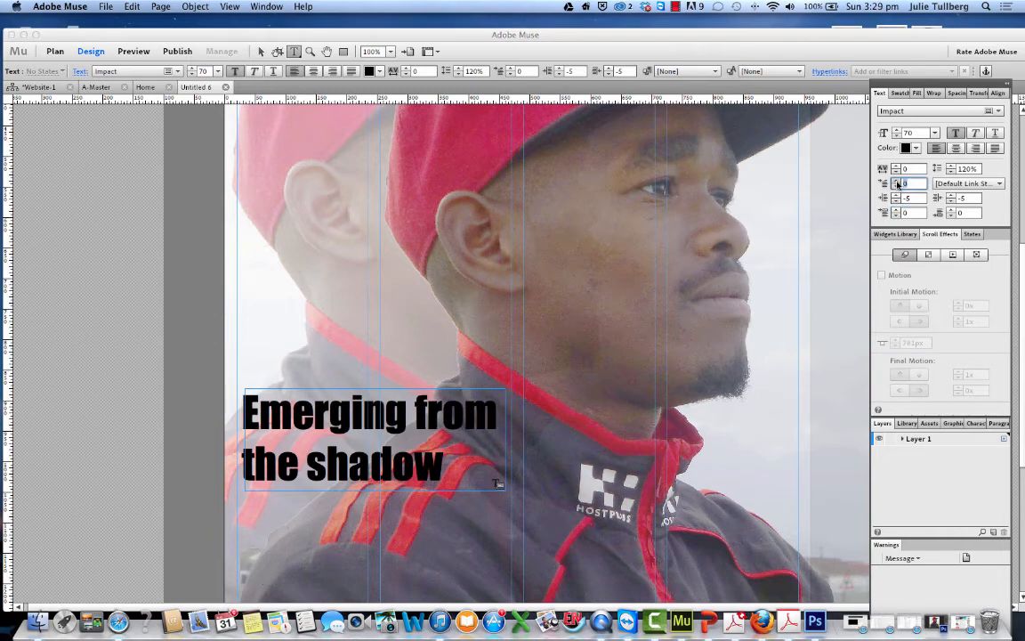
left_click(898, 195)
left_click(898, 195)
left_click(898, 195)
left_click(898, 196)
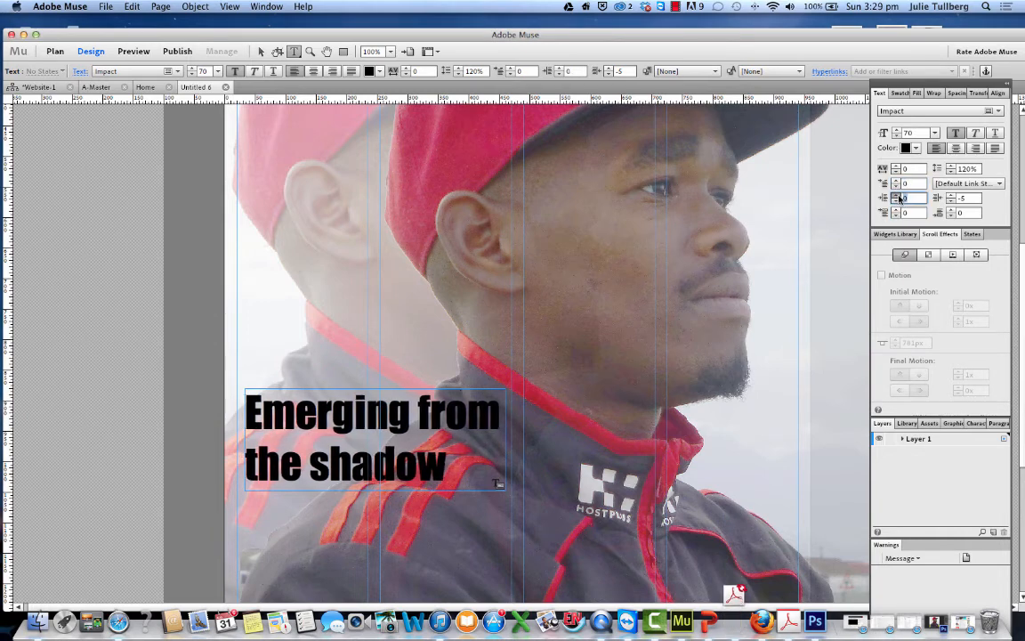
left_click(898, 195)
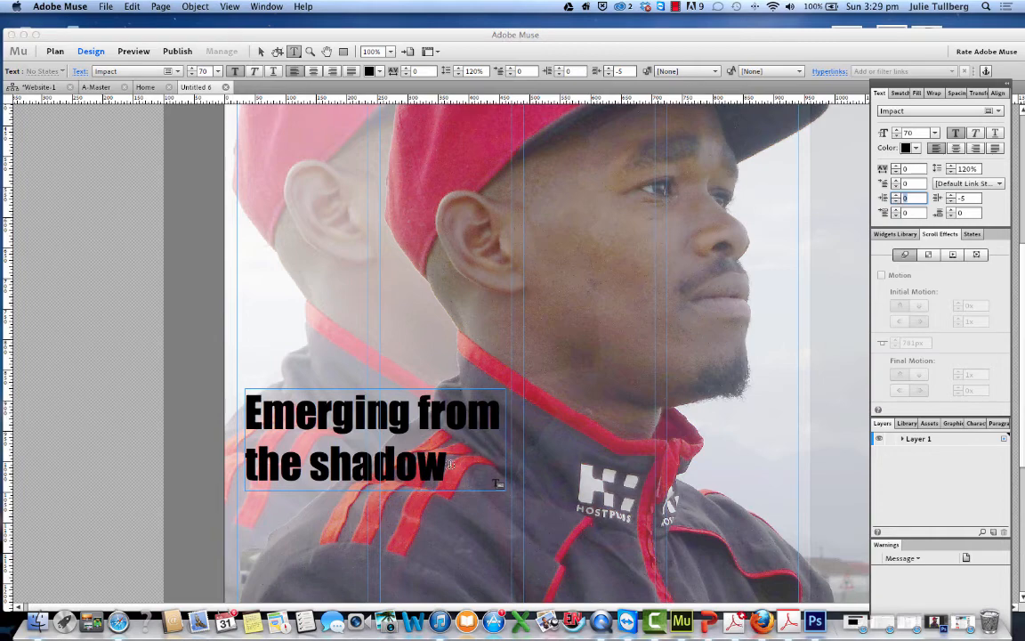
Collapse the docked side panels to icons and finish editing the headline text.
scroll(451, 464, "down", 5)
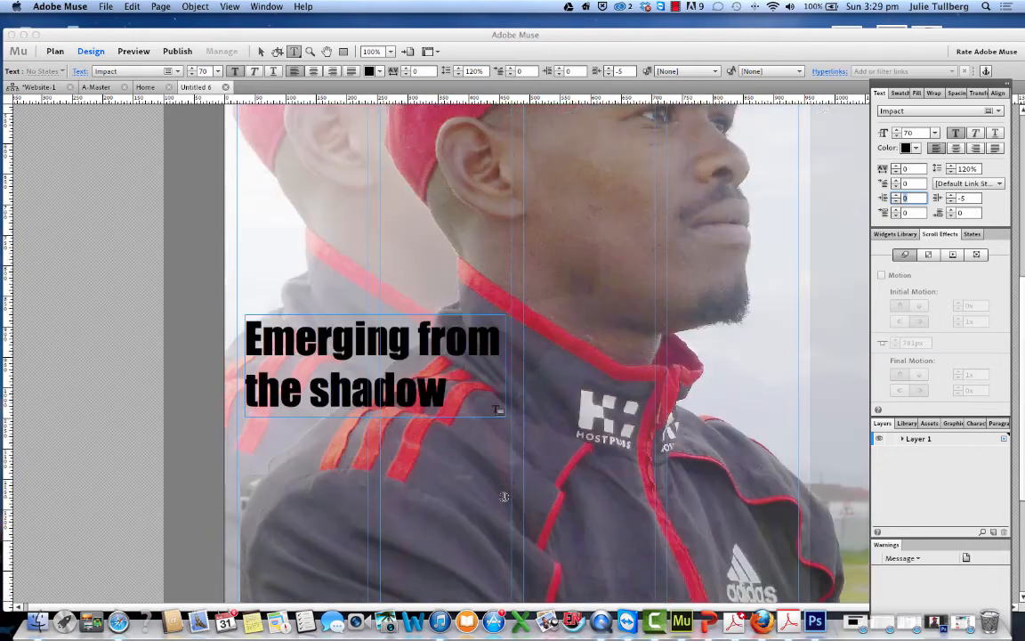
scroll(498, 485, "up", 5)
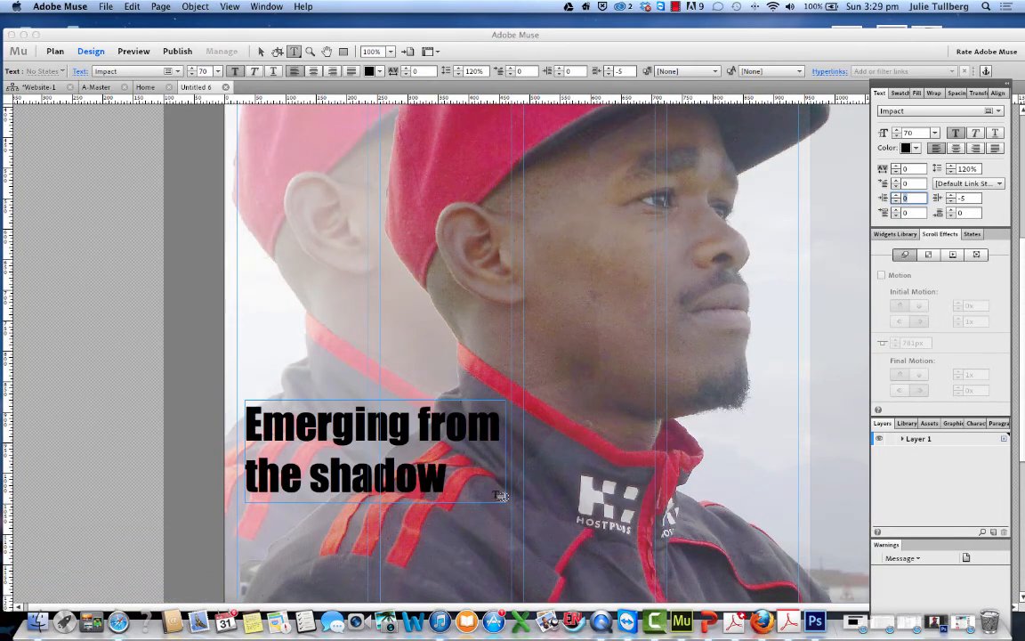
scroll(501, 496, "up", 6)
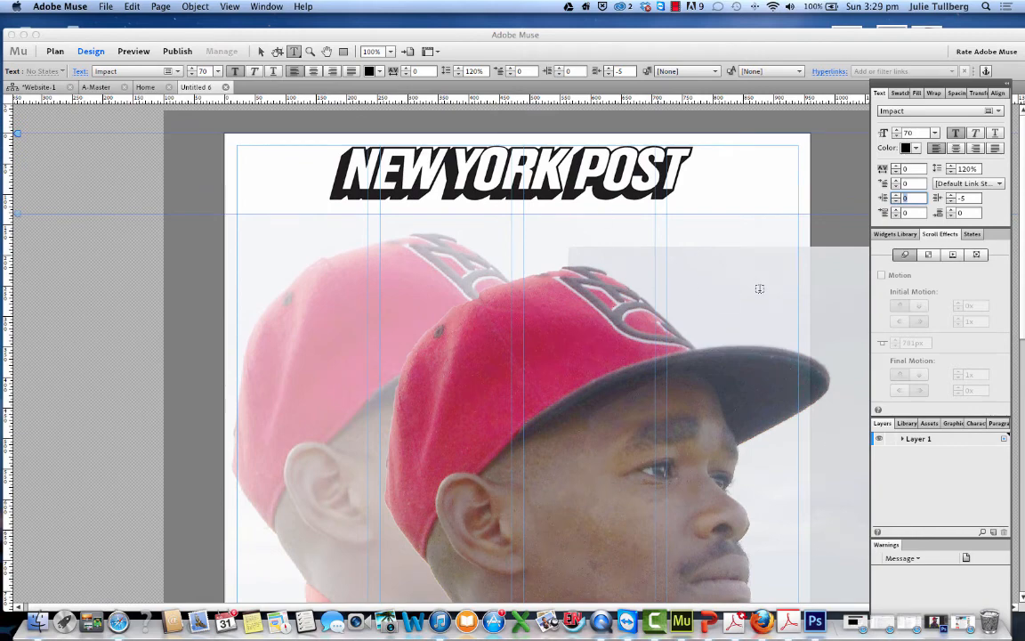
scroll(752, 289, "down", 1)
left_click(1018, 78)
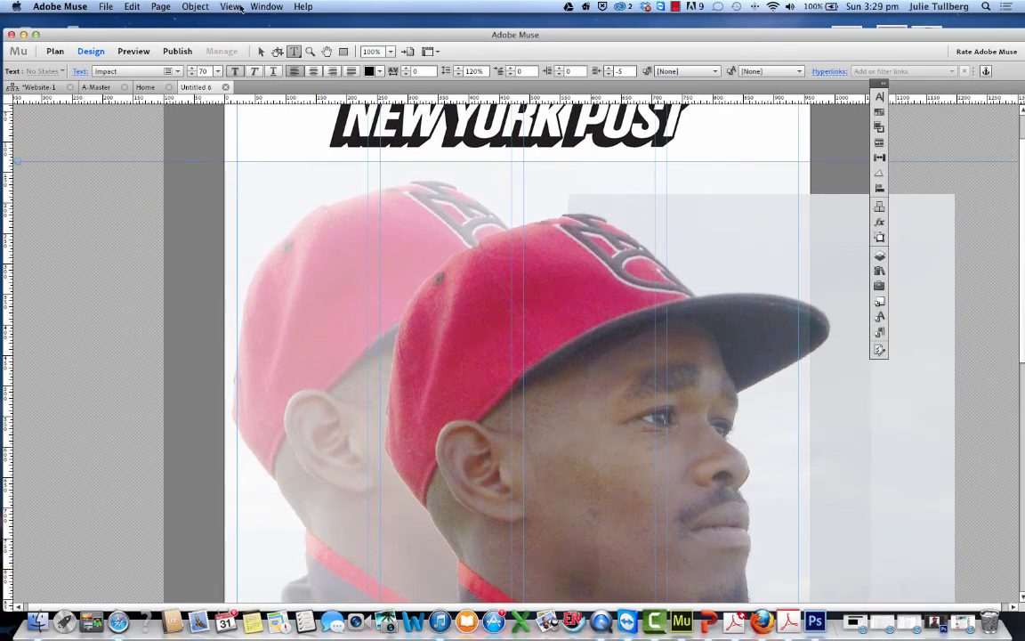
key("Escape")
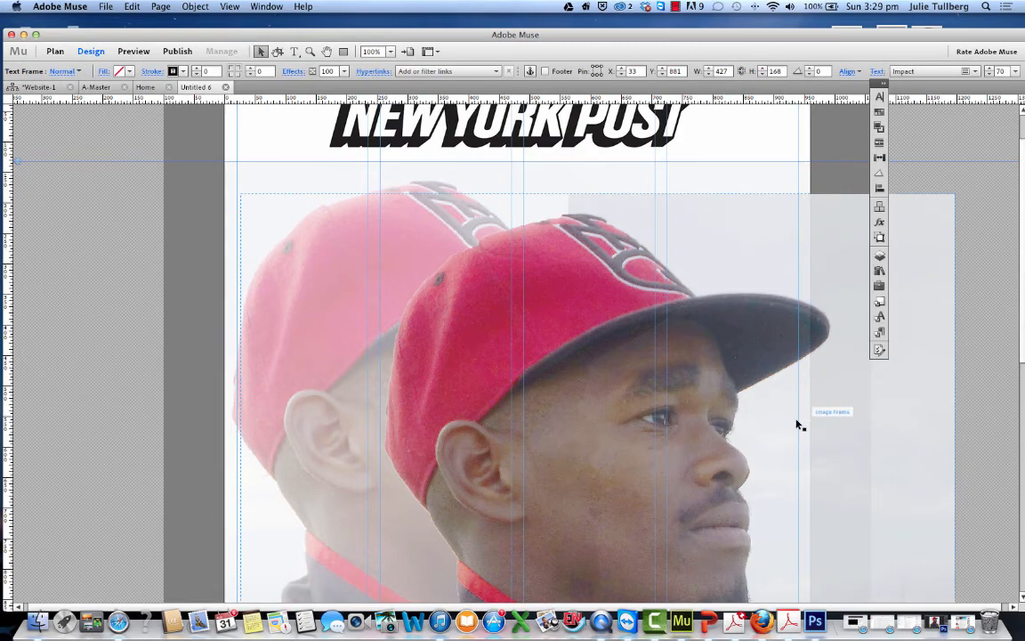
Crop the stronger player image's right side to the page edge, making its frame 934 wide.
left_click(277, 51)
scroll(912, 432, "down", 5)
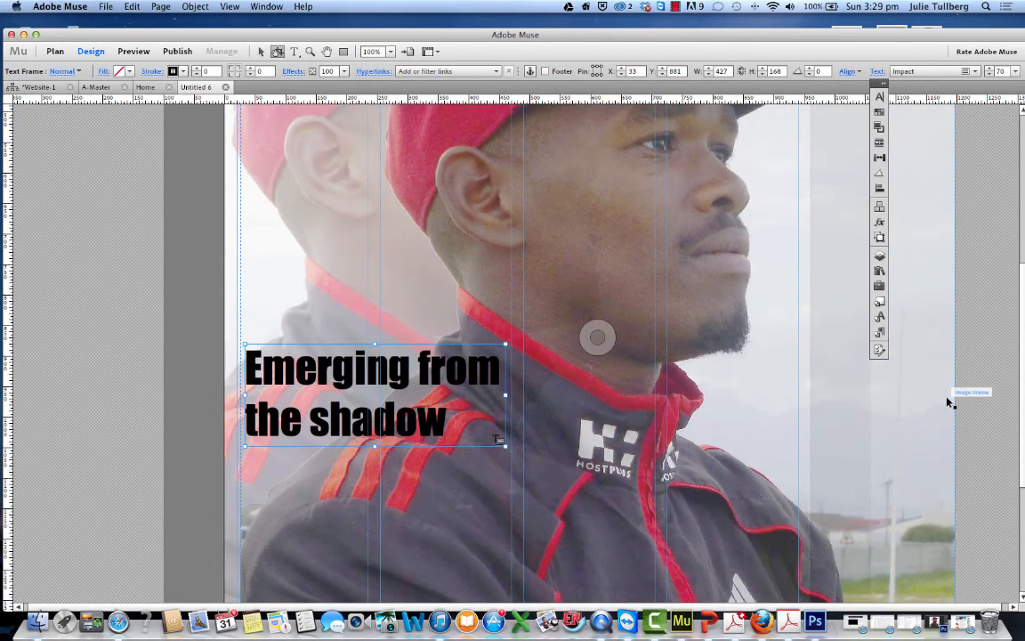
left_click(950, 338)
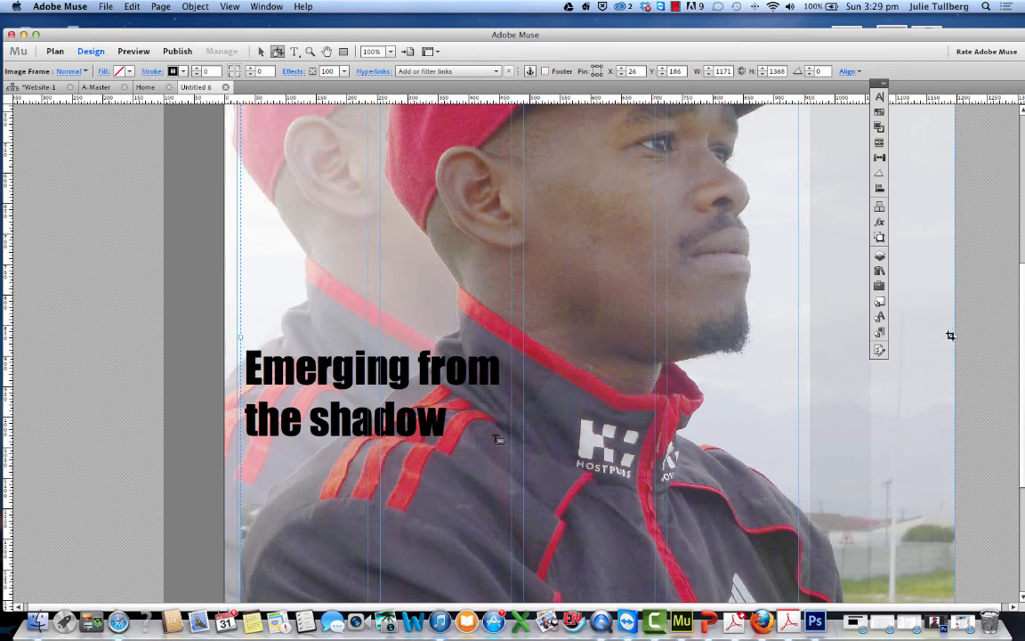
left_click_drag(953, 338, 808, 341)
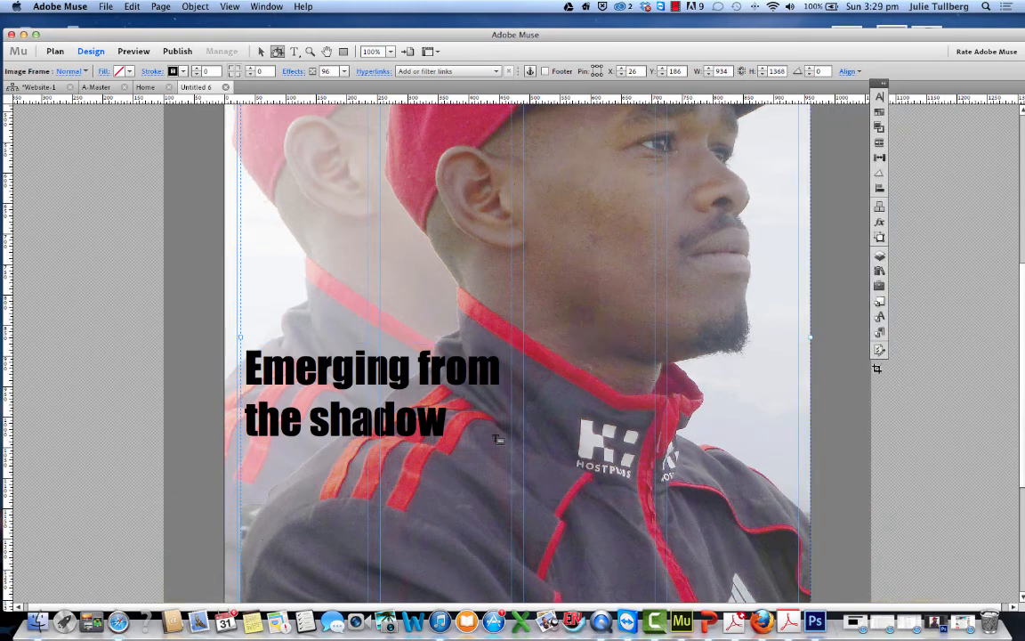
scroll(884, 368, "down", 1)
scroll(884, 368, "down", 3)
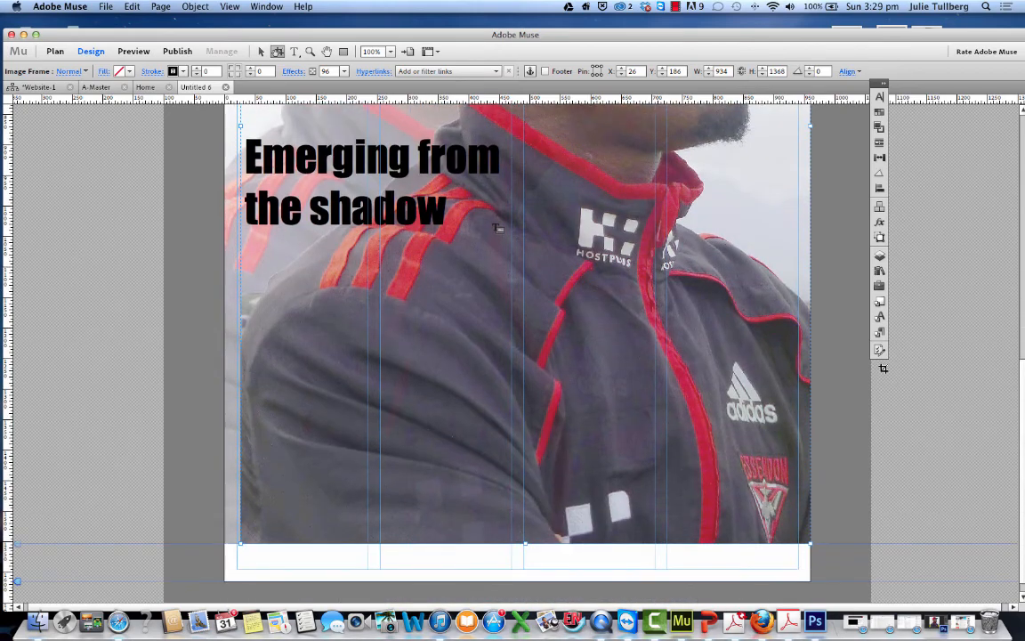
scroll(498, 227, "up", 10)
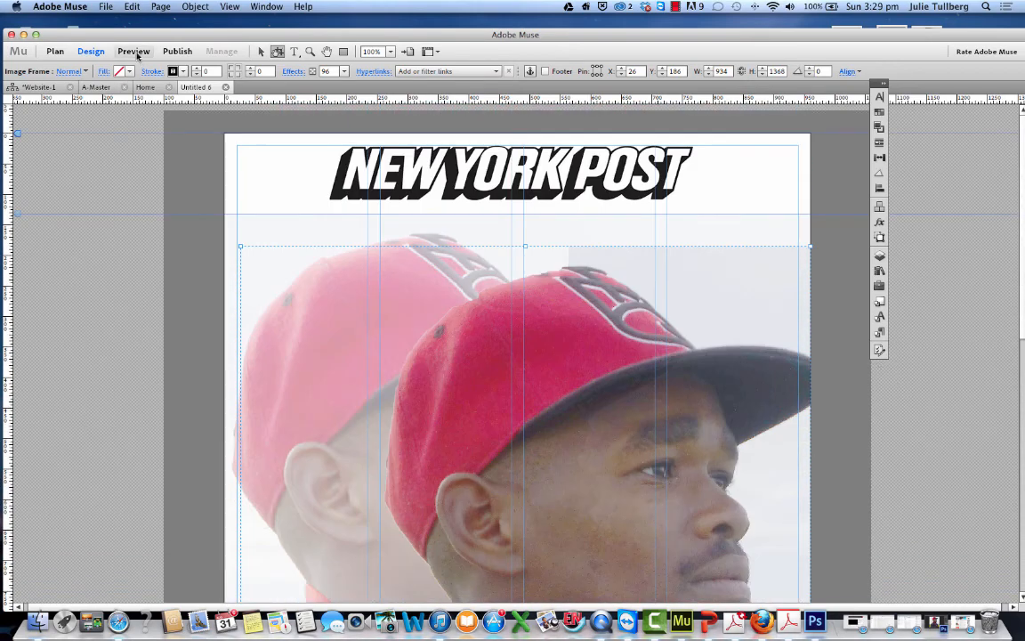
Preview the page, check how the overlapping player images and headline look while scrolling, and return to the design view.
left_click(135, 52)
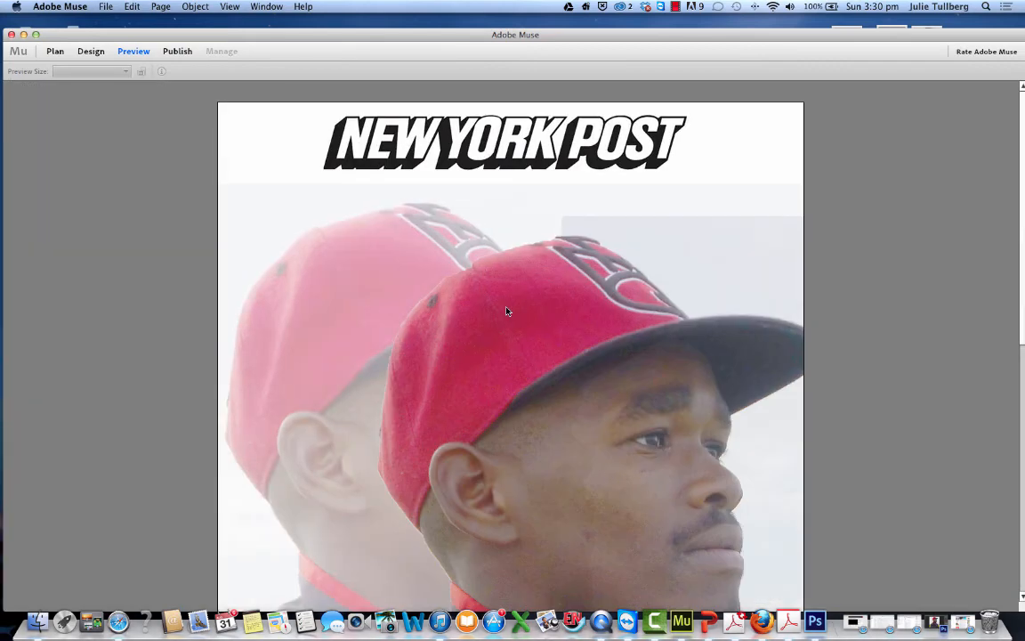
scroll(507, 311, "down", 5)
scroll(506, 311, "up", 5)
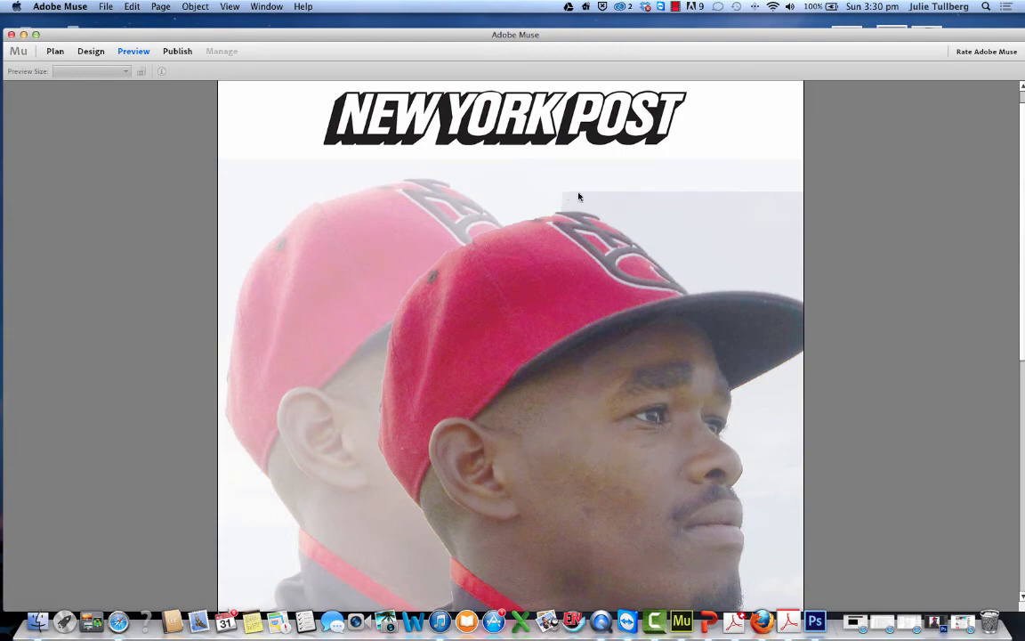
scroll(481, 304, "down", 9)
scroll(482, 305, "up", 8)
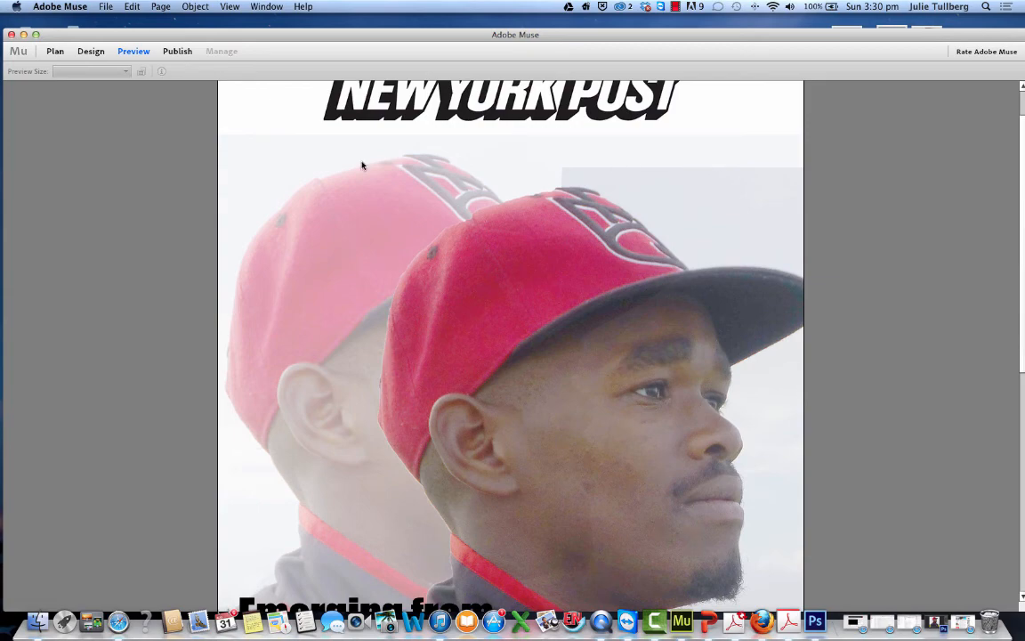
scroll(680, 315, "down", 5)
scroll(681, 315, "up", 6)
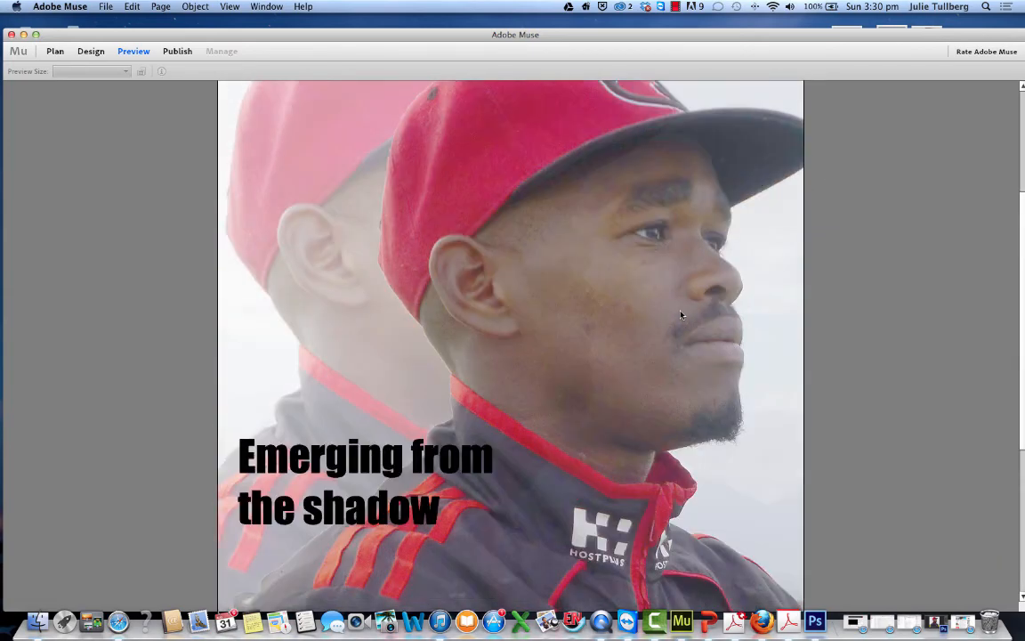
scroll(681, 315, "down", 5)
scroll(681, 315, "up", 6)
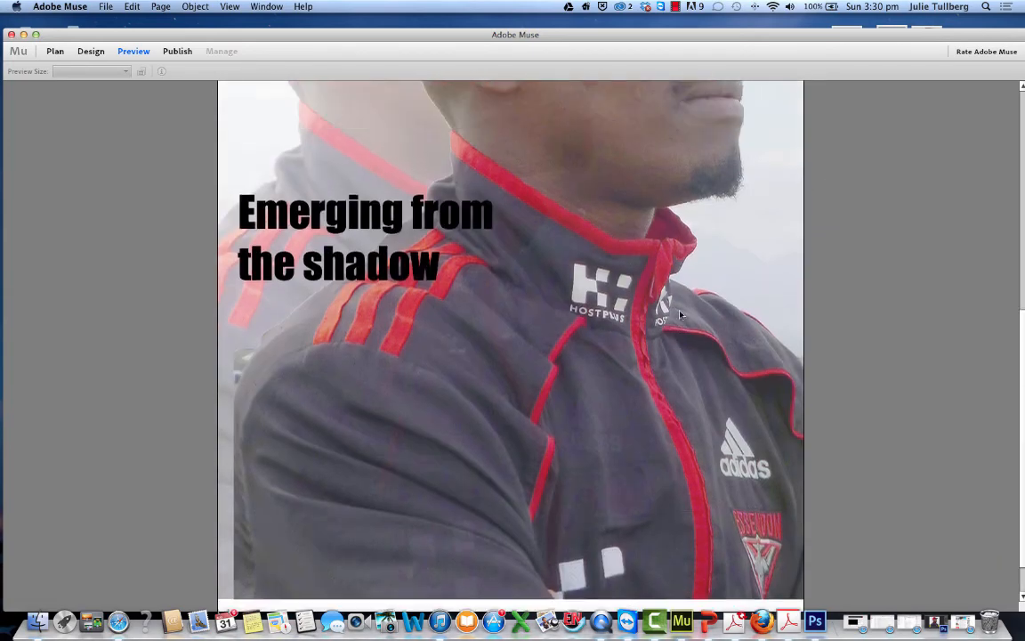
scroll(681, 315, "down", 6)
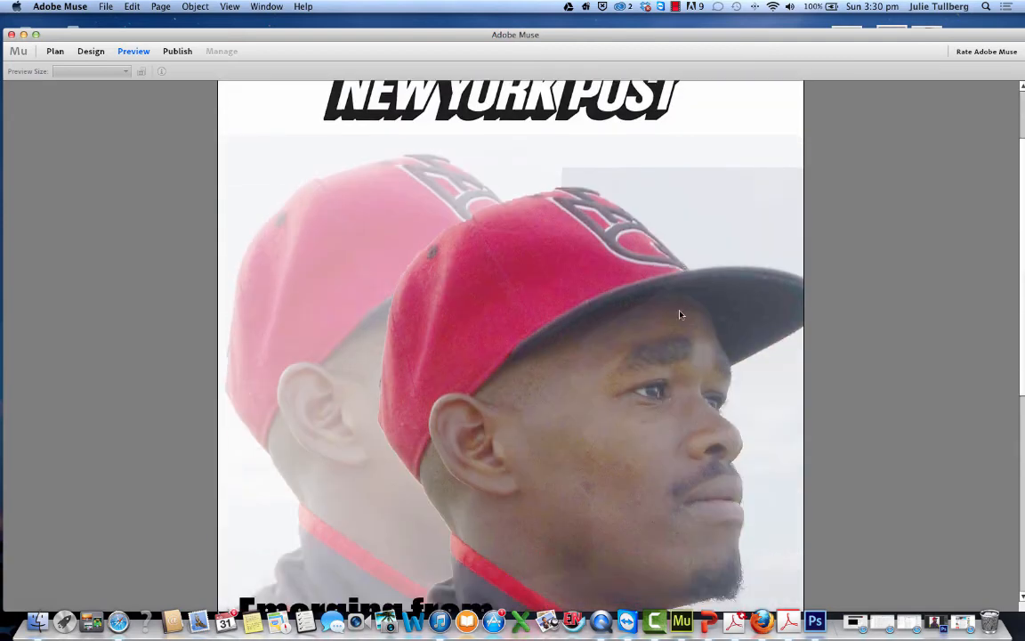
scroll(681, 315, "up", 2)
scroll(680, 315, "up", 1)
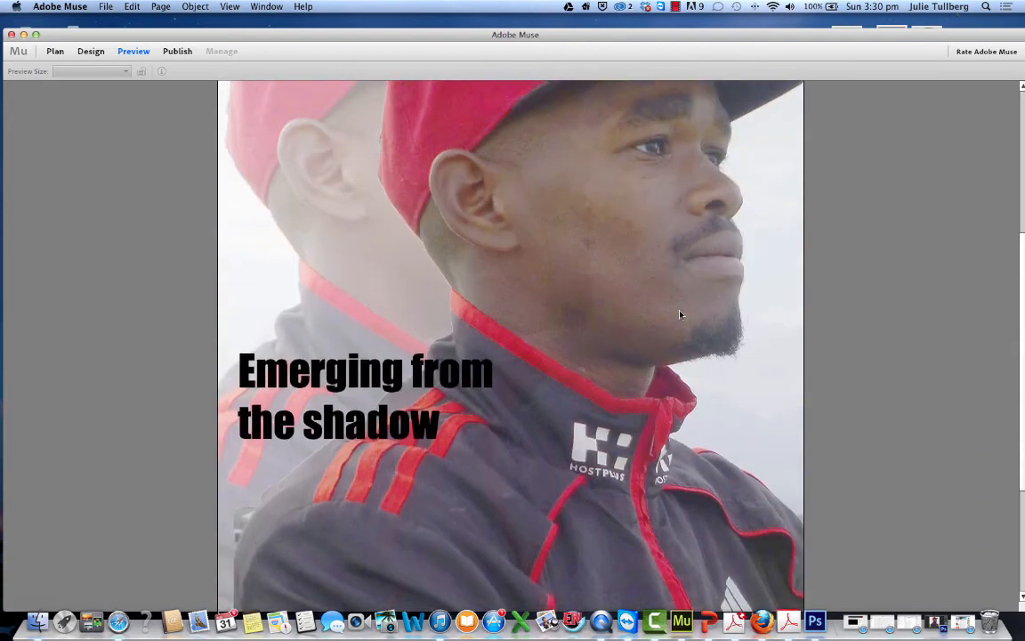
scroll(681, 316, "down", 3)
scroll(681, 315, "up", 3)
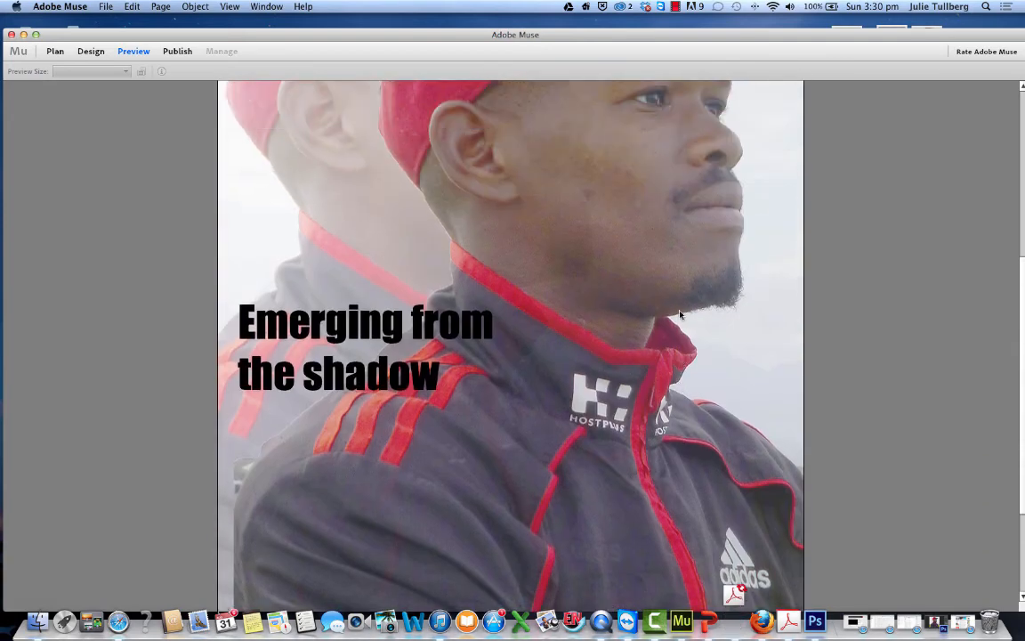
scroll(680, 315, "down", 2)
scroll(681, 315, "down", 1)
scroll(681, 315, "up", 5)
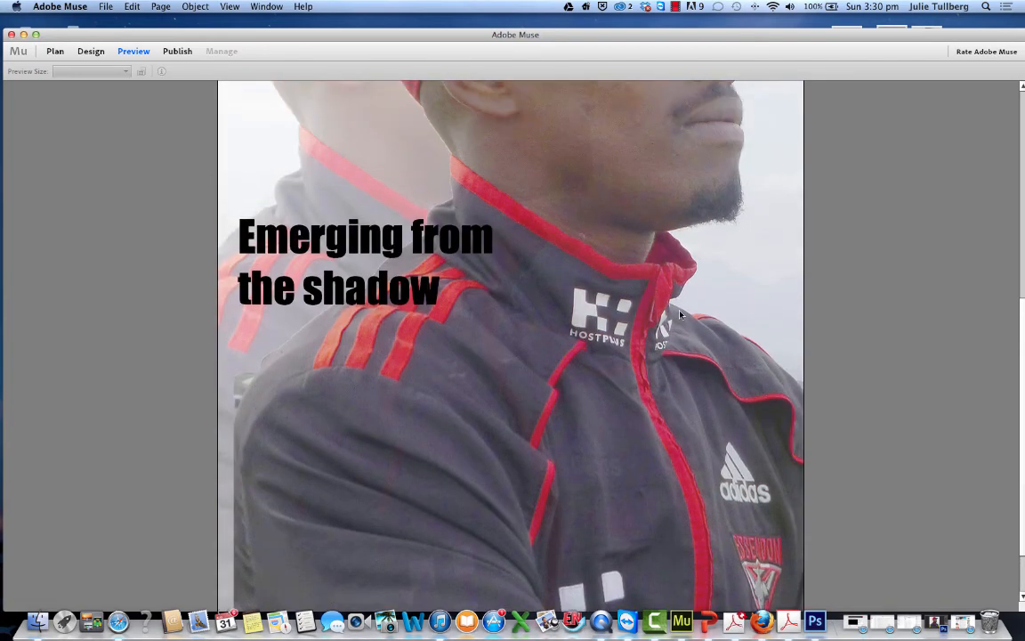
scroll(681, 315, "down", 5)
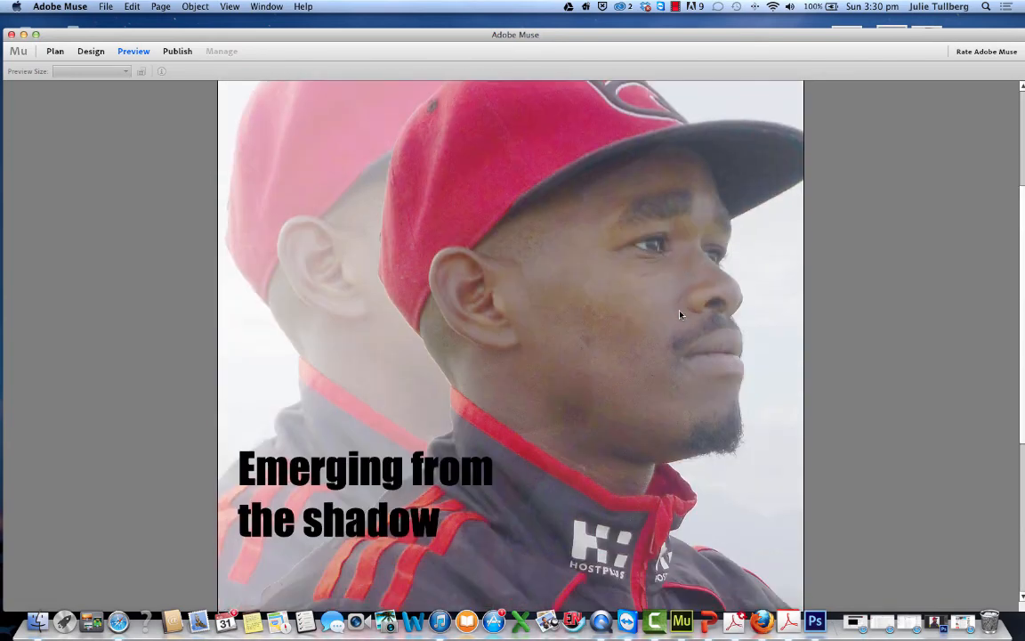
scroll(680, 315, "up", 1)
scroll(681, 315, "up", 5)
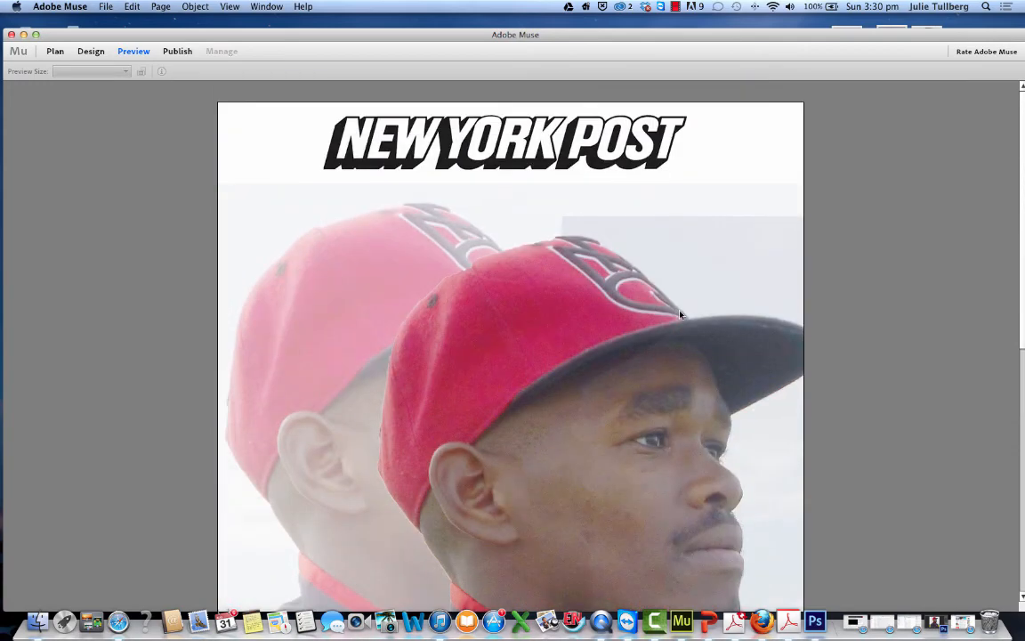
scroll(677, 316, "down", 5)
scroll(676, 316, "up", 2)
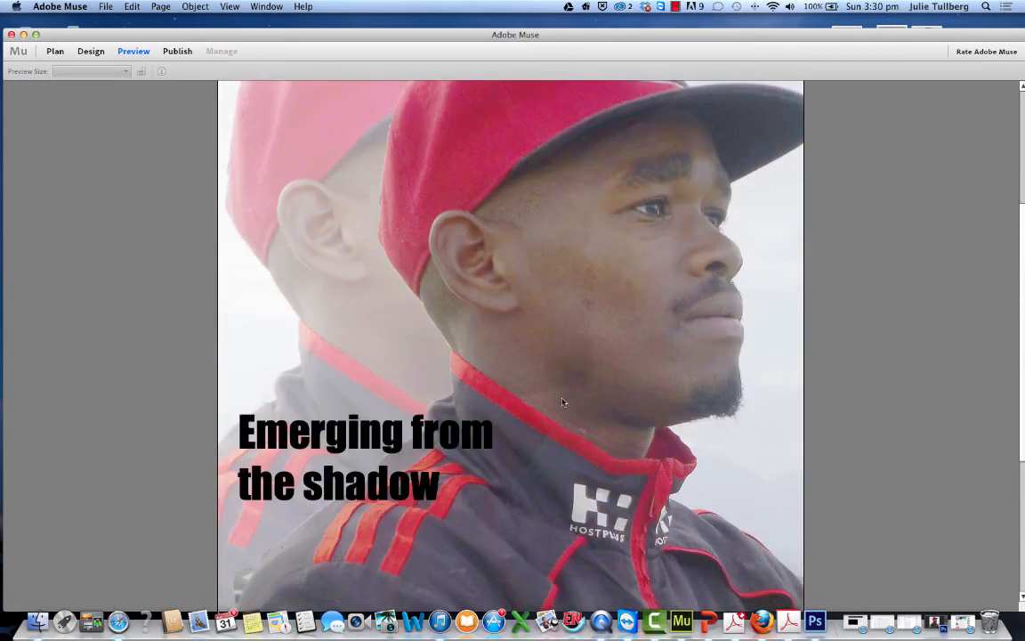
left_click(91, 50)
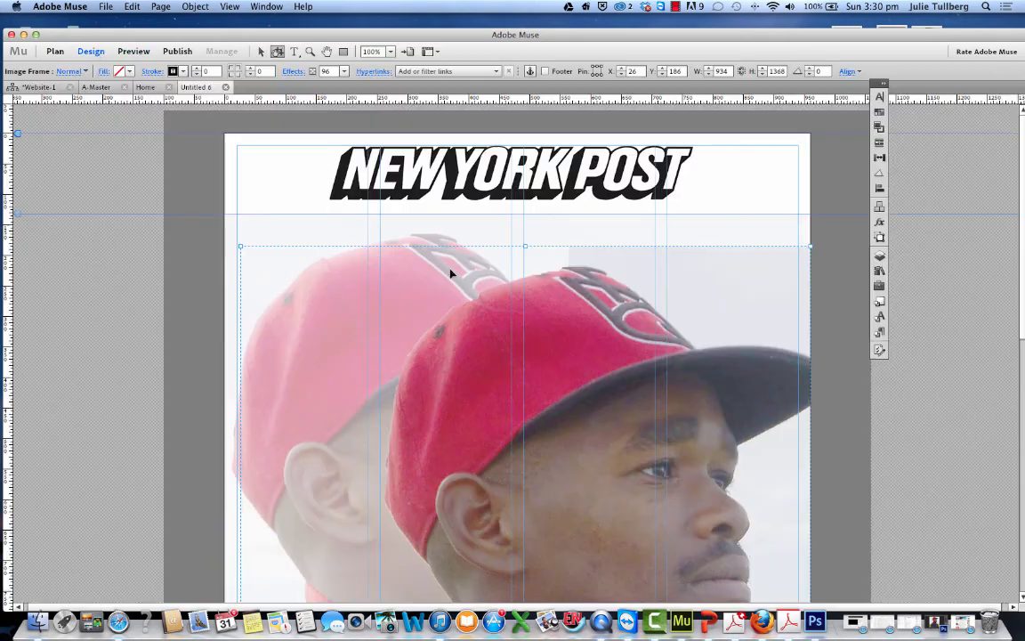
right_click(587, 341)
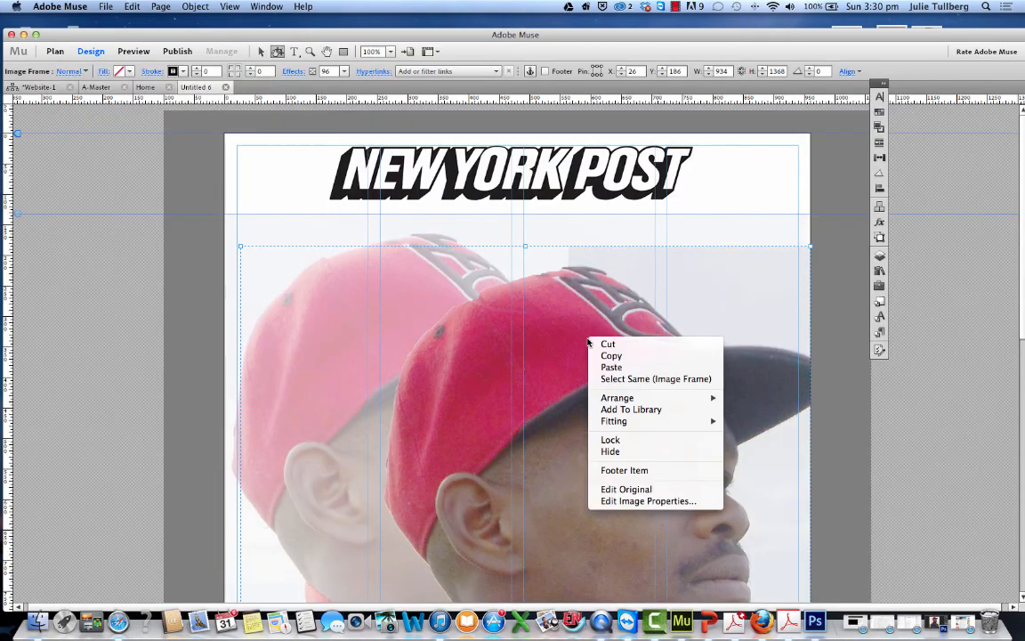
left_click(621, 503)
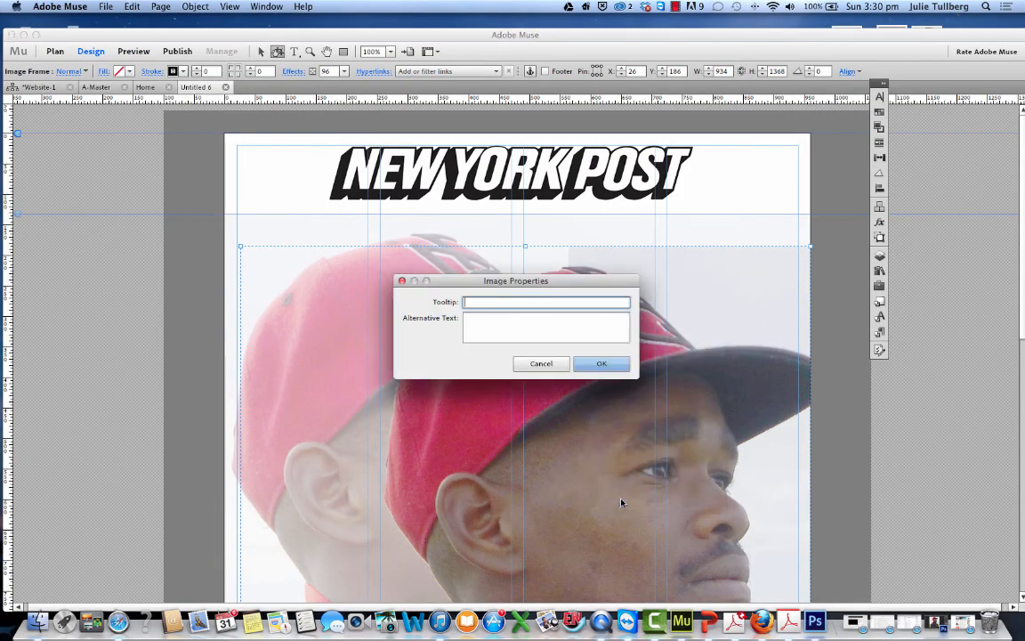
left_click(402, 281)
Open the stronger player image's original in Photoshop, dismiss the file placement, and view southafricanplayer3.psd.
right_click(640, 399)
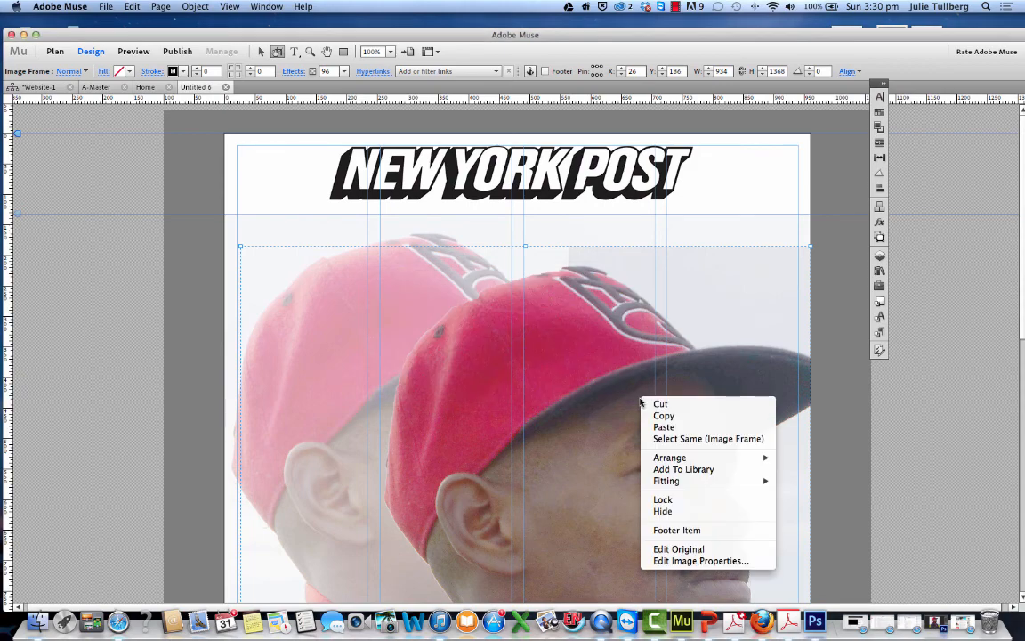
left_click(666, 548)
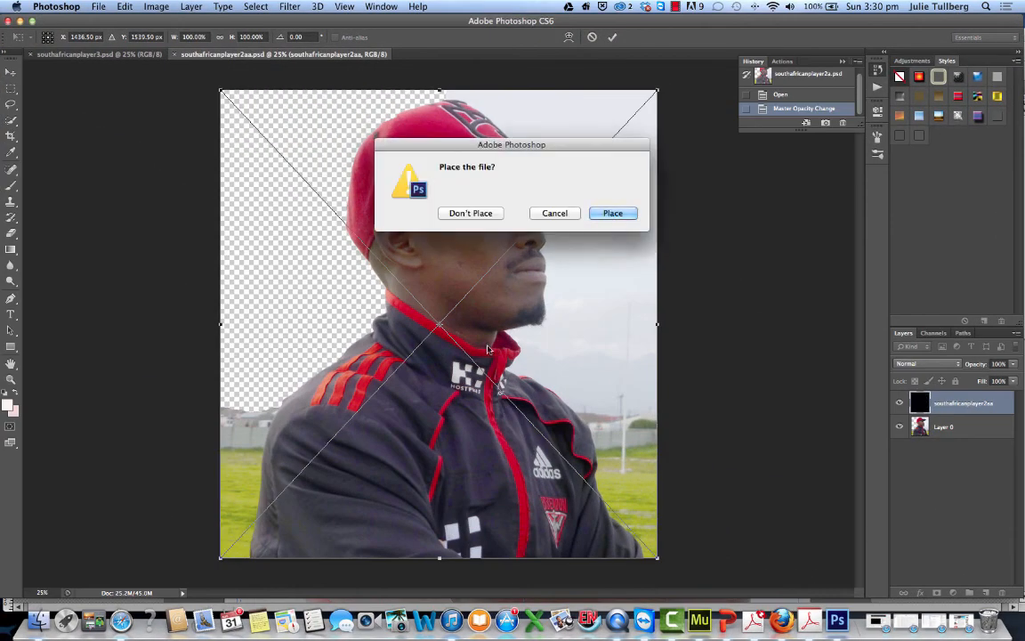
left_click(570, 213)
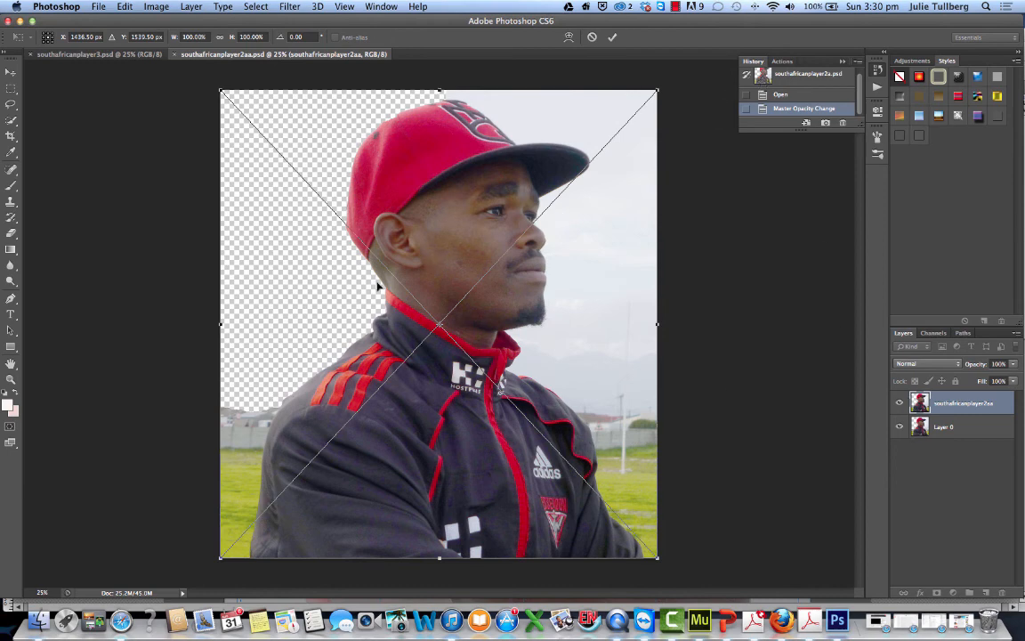
left_click(98, 54)
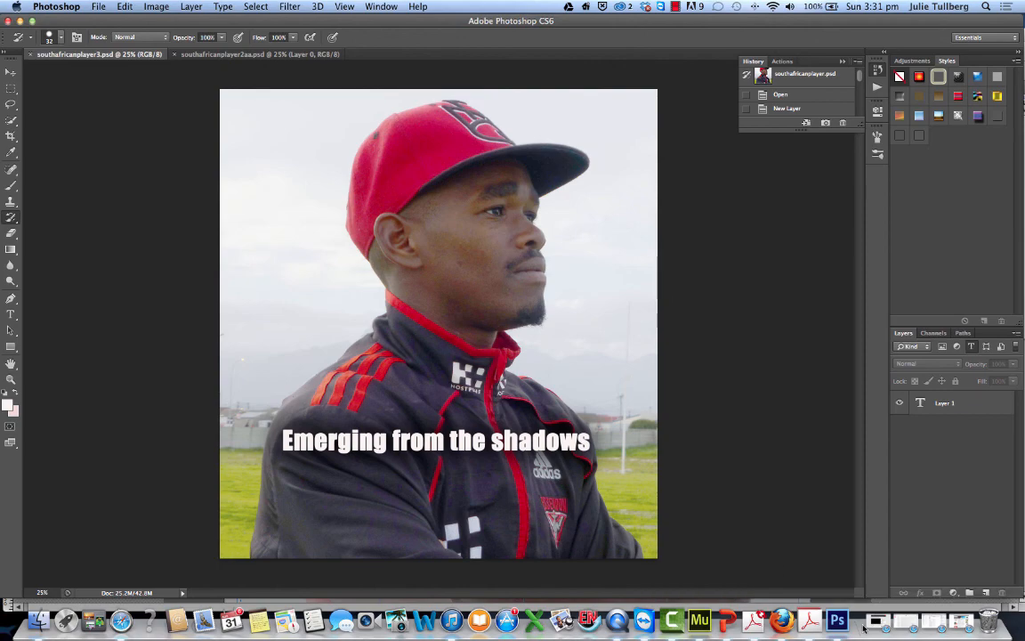
Switch back to Adobe Muse and open the Home page from the site plan to examine its player images and headline.
left_click(700, 620)
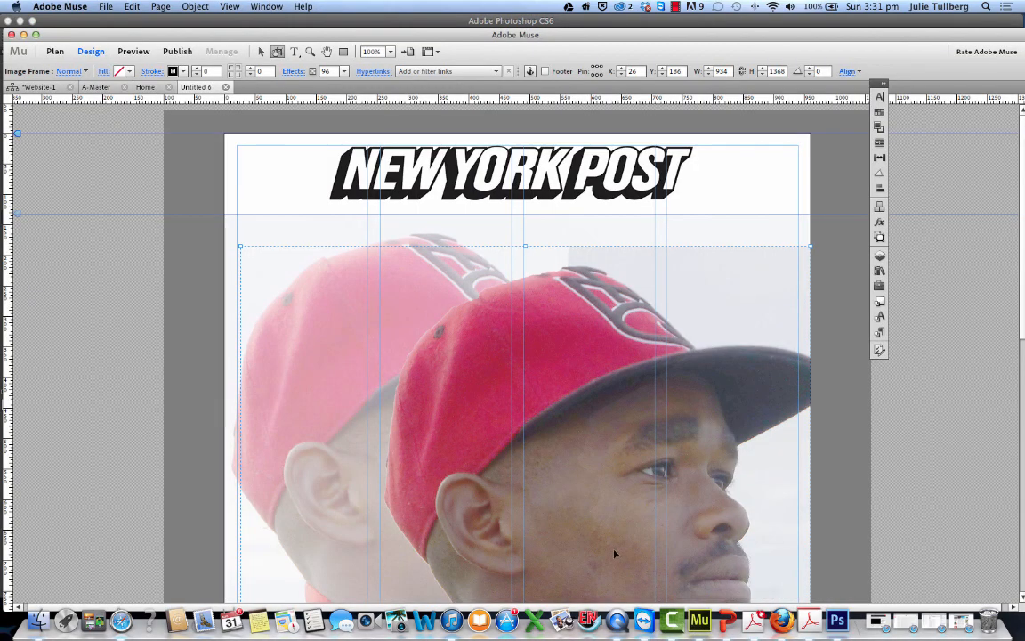
scroll(469, 389, "down", 5)
scroll(417, 348, "up", 3)
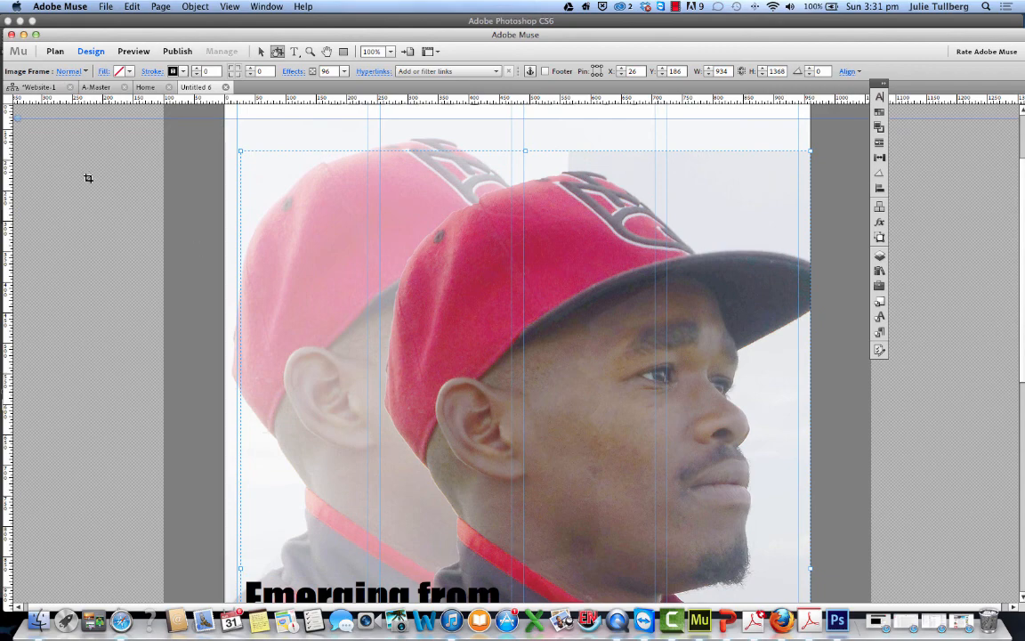
left_click(45, 87)
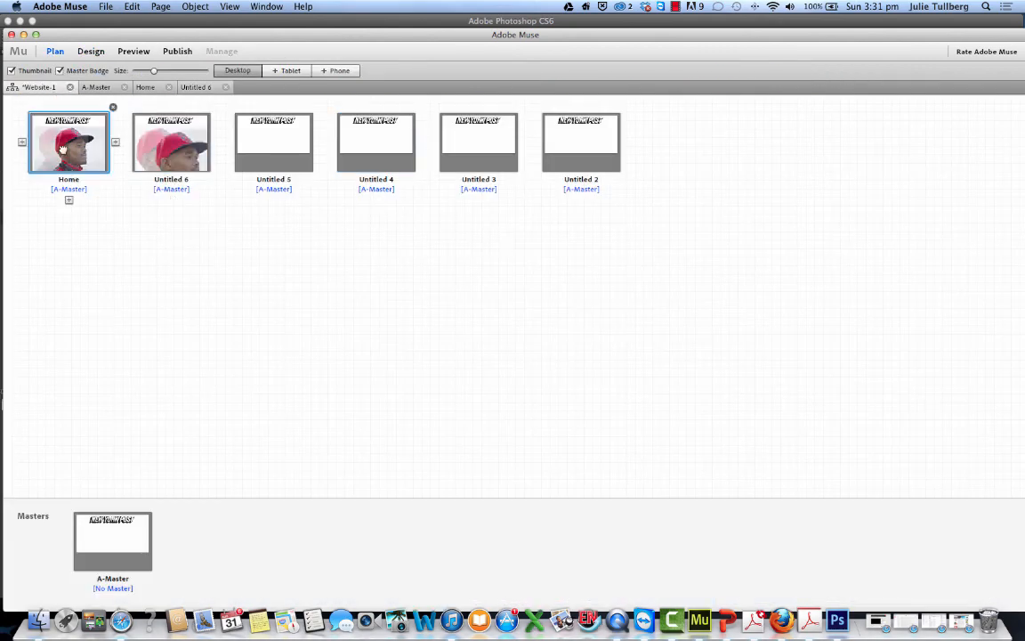
double_click(59, 140)
scroll(689, 400, "down", 3)
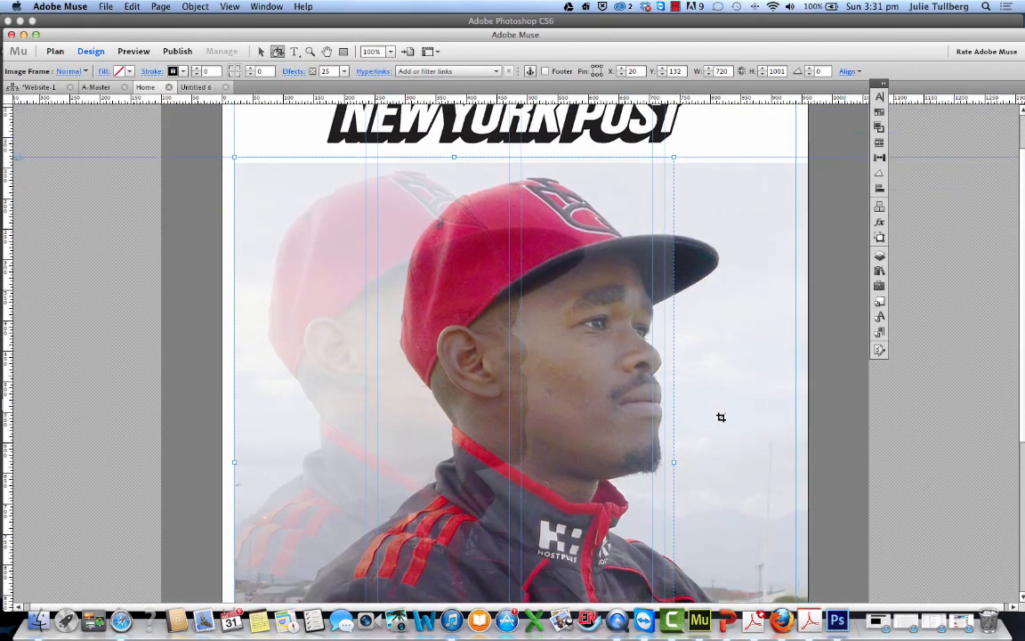
scroll(721, 417, "down", 5)
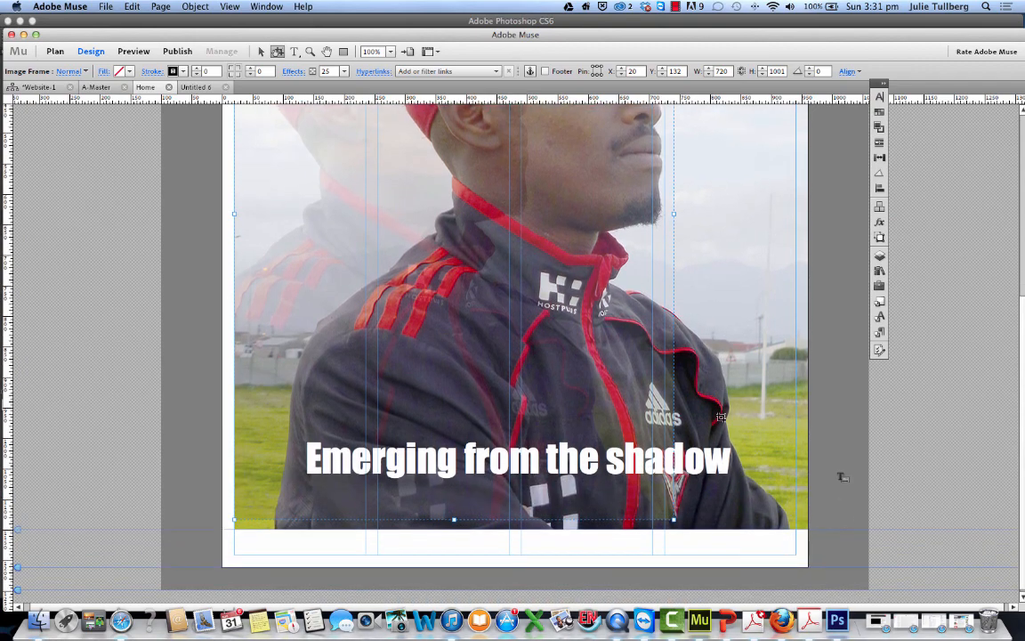
scroll(721, 417, "up", 5)
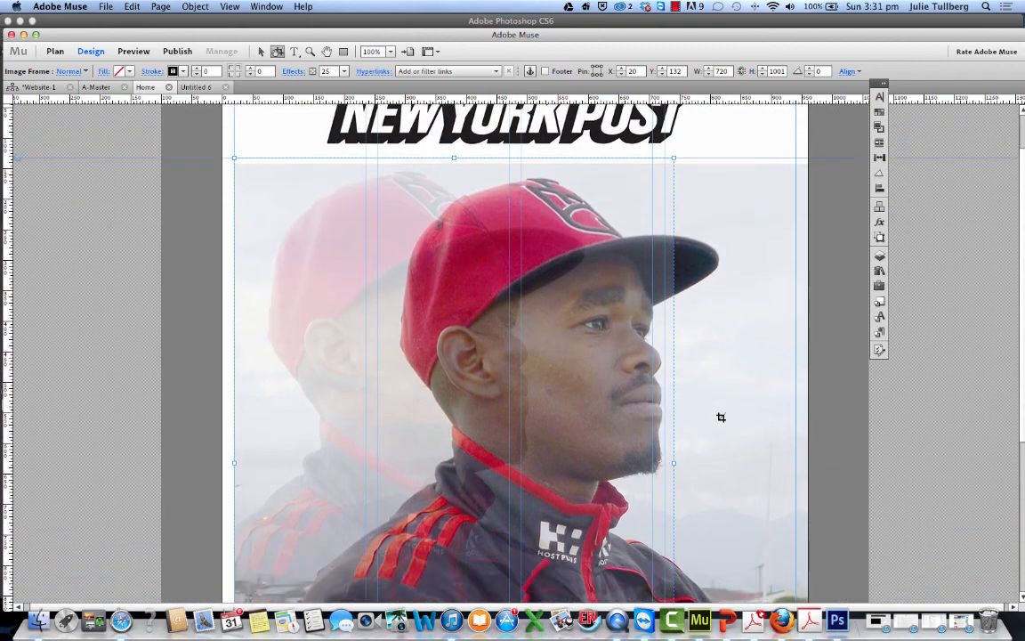
Examine the Home page from masthead to headline, checking how the faded and stronger player images overlap behind "Emerging from the shadow".
scroll(721, 417, "down", 1)
scroll(721, 417, "down", 4)
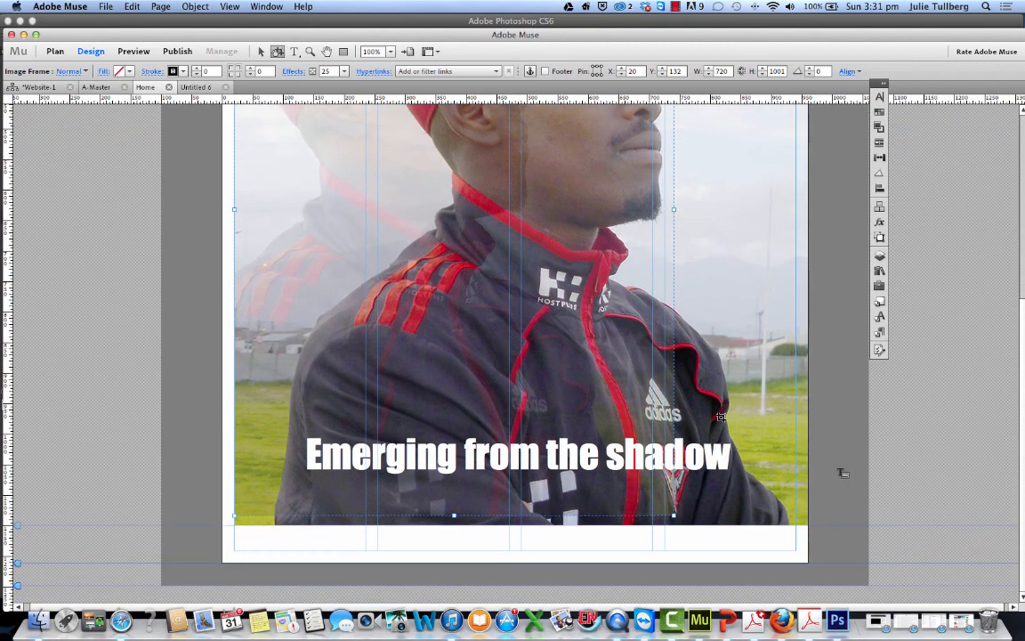
scroll(721, 417, "up", 5)
scroll(721, 418, "up", 3)
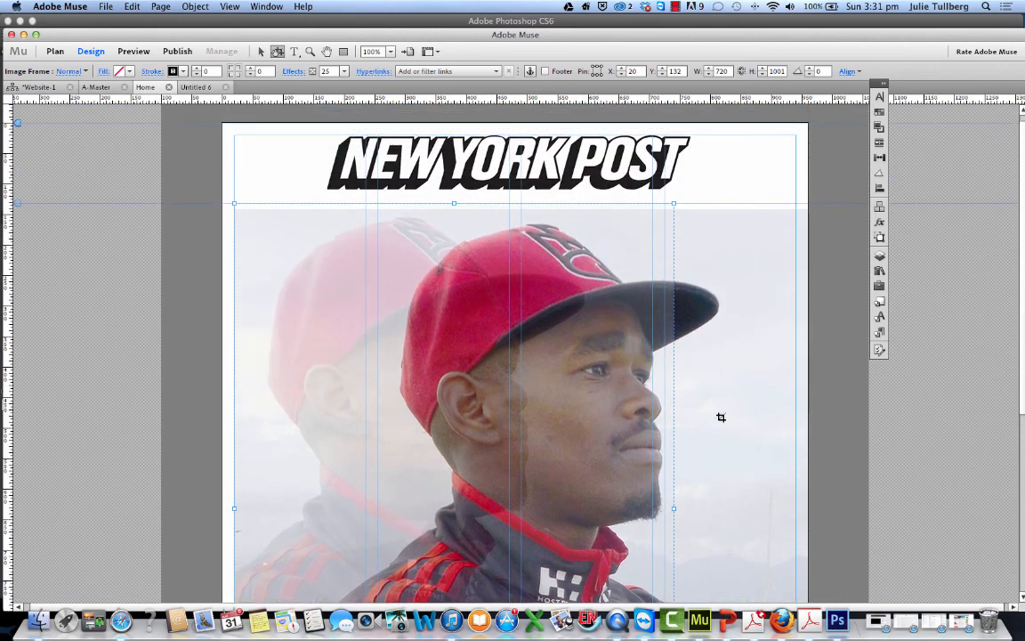
scroll(721, 418, "down", 5)
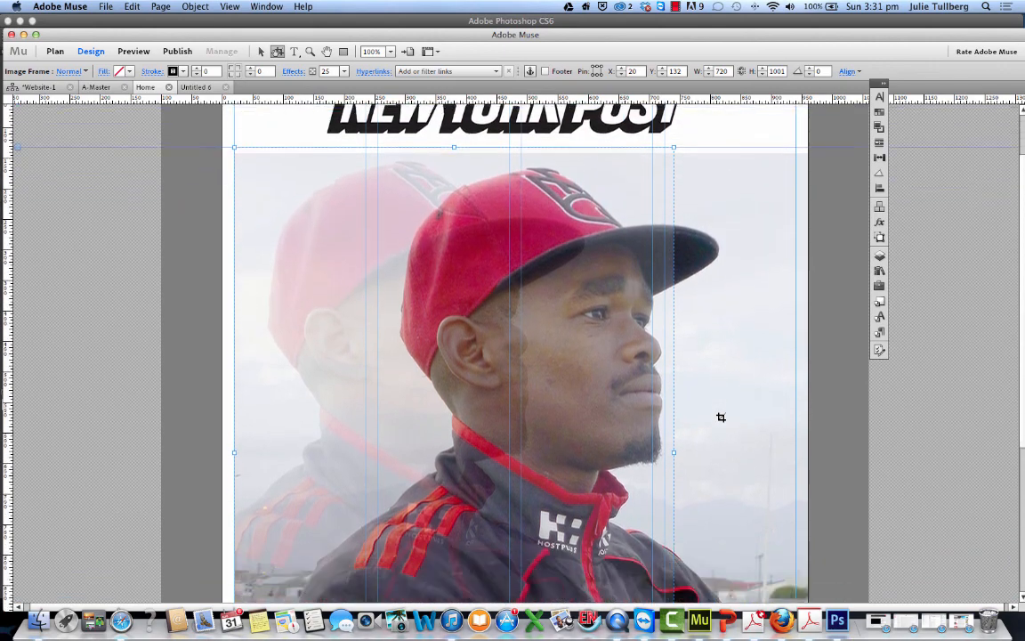
scroll(721, 417, "down", 3)
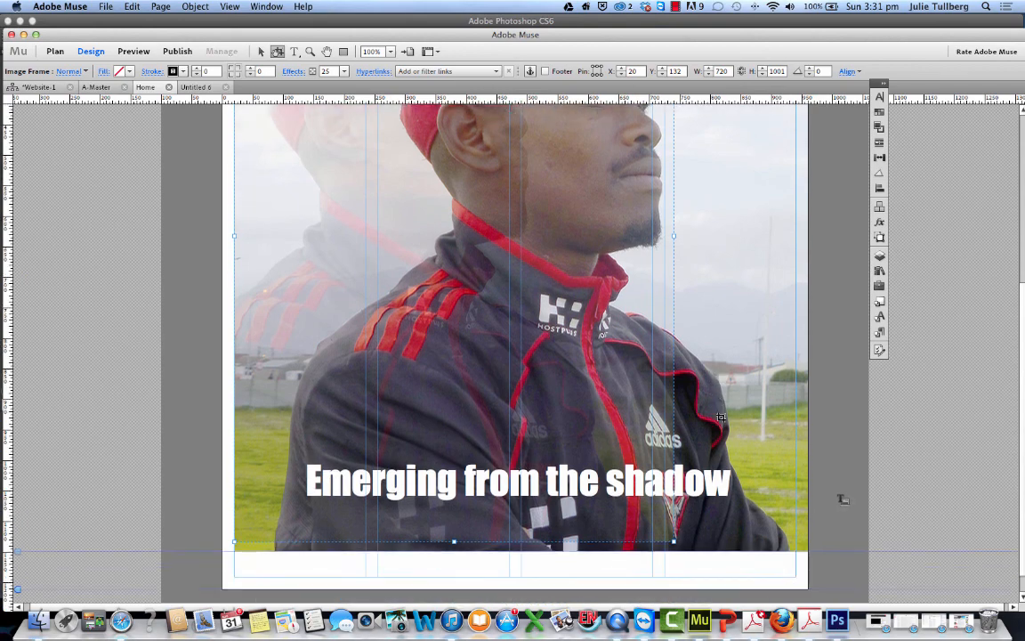
scroll(721, 417, "up", 2)
scroll(721, 417, "up", 3)
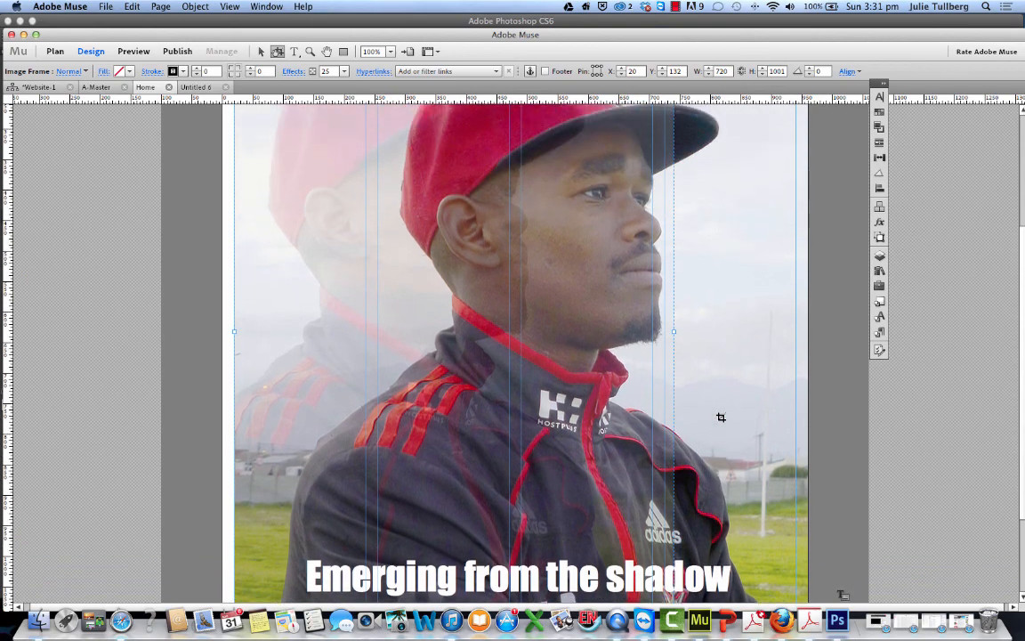
scroll(720, 417, "down", 2)
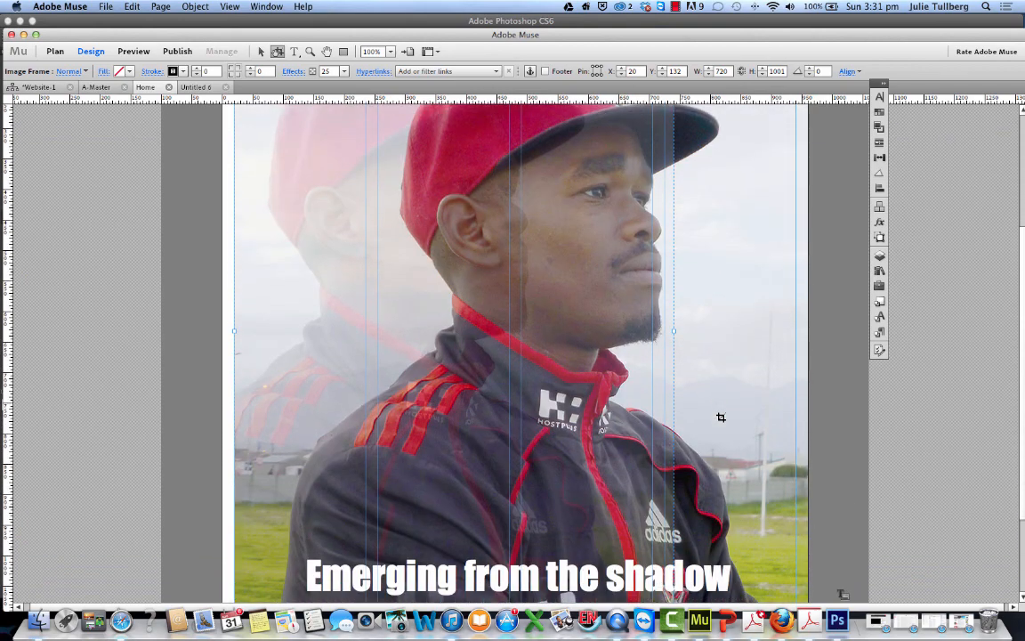
scroll(721, 418, "down", 2)
scroll(721, 418, "up", 4)
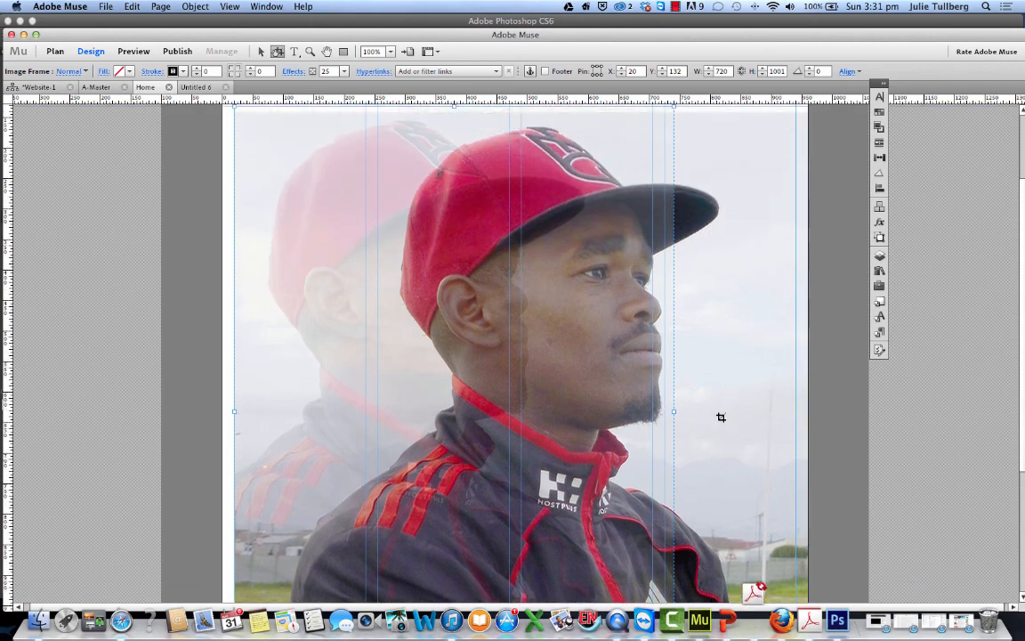
scroll(720, 417, "up", 3)
left_click(677, 8)
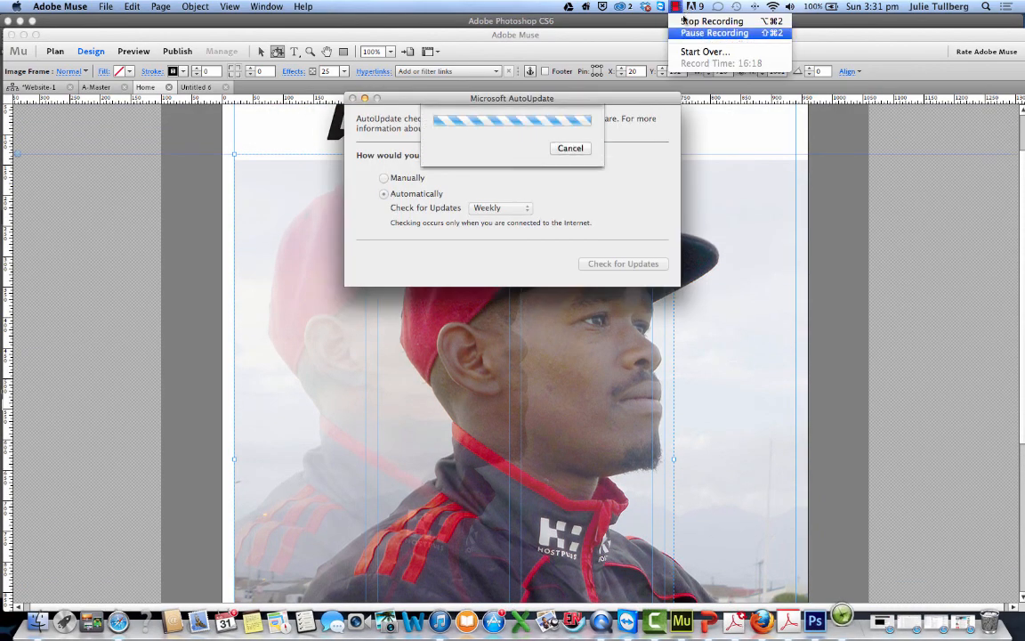